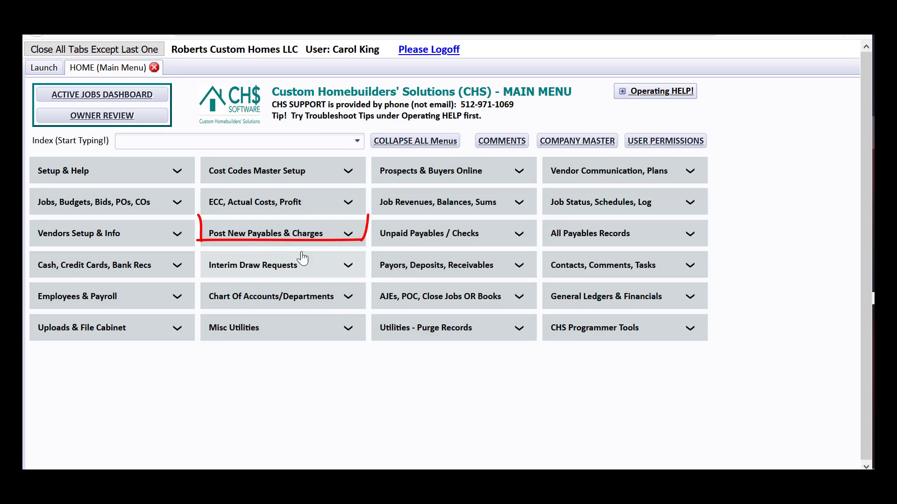
Start posting new payables from scratch and browse the help tutorials about selecting a vendor
{"action": "left_click", "coordinate": [294, 236]}
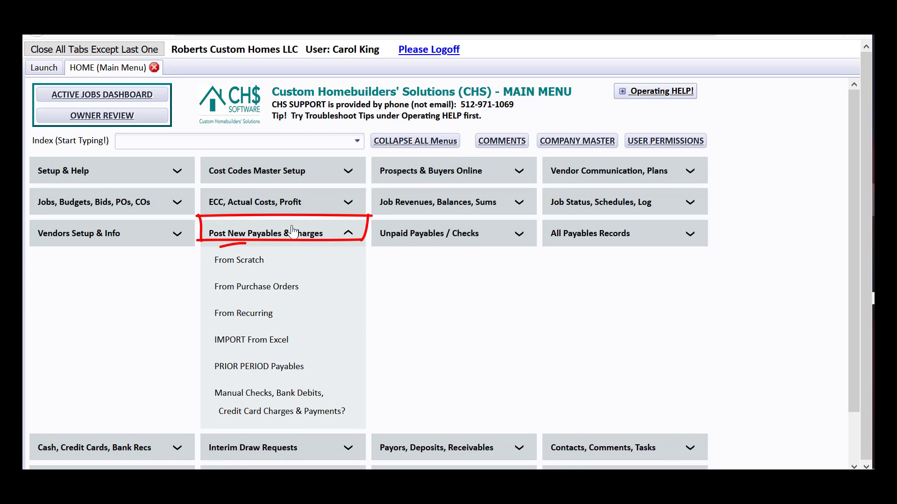
{"action": "left_click", "coordinate": [248, 262]}
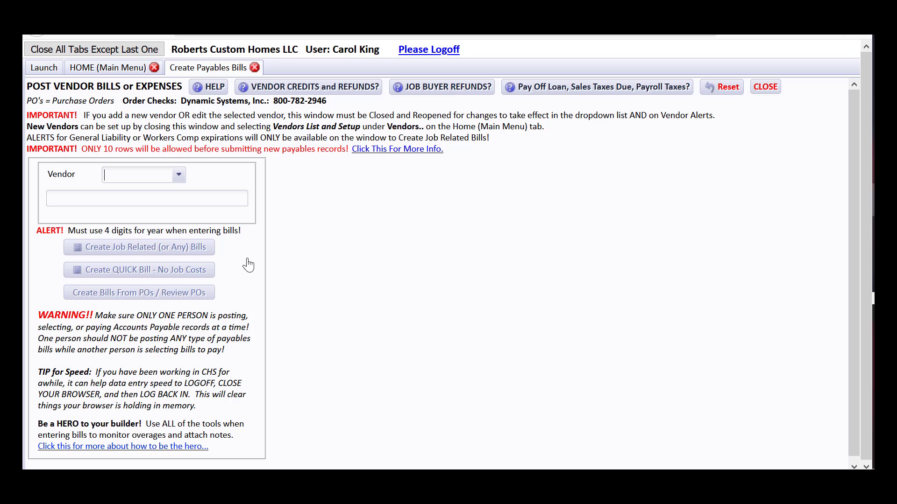
{"action": "left_click", "coordinate": [215, 89]}
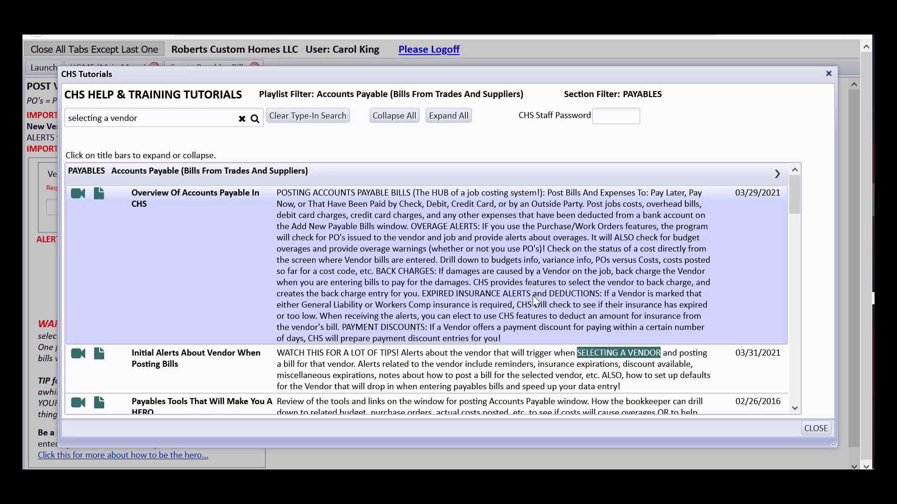
{"action": "scroll", "coordinate": [283, 249], "scroll_direction": "down", "scroll_amount": 2}
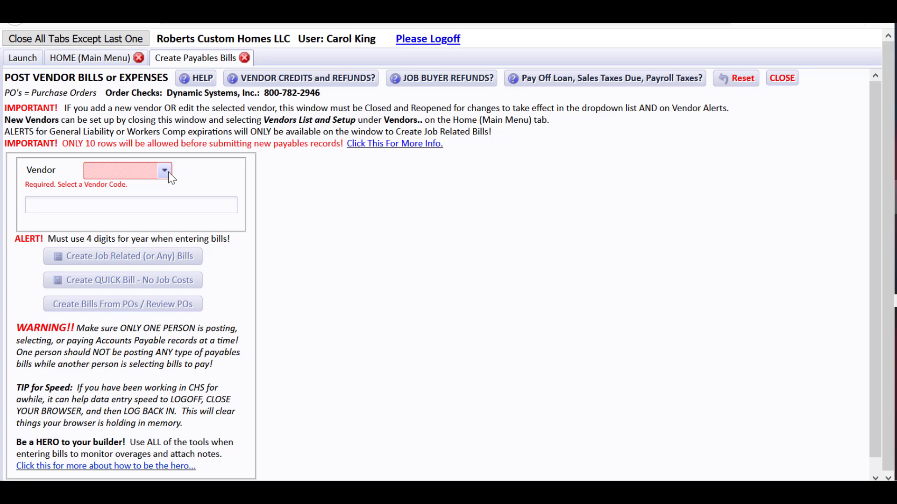
Open the Active Jobs Dashboard from the main menu and select the job matching "smi"
{"action": "left_click", "coordinate": [108, 60]}
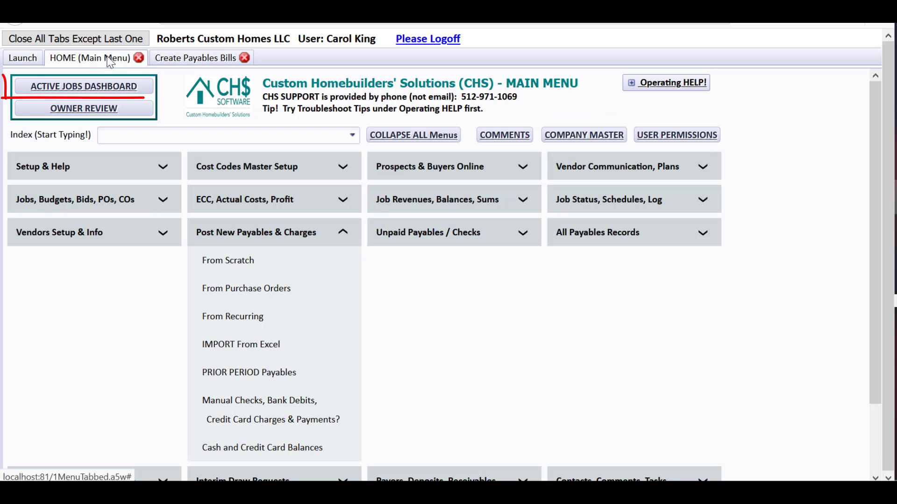
{"action": "left_click", "coordinate": [97, 89]}
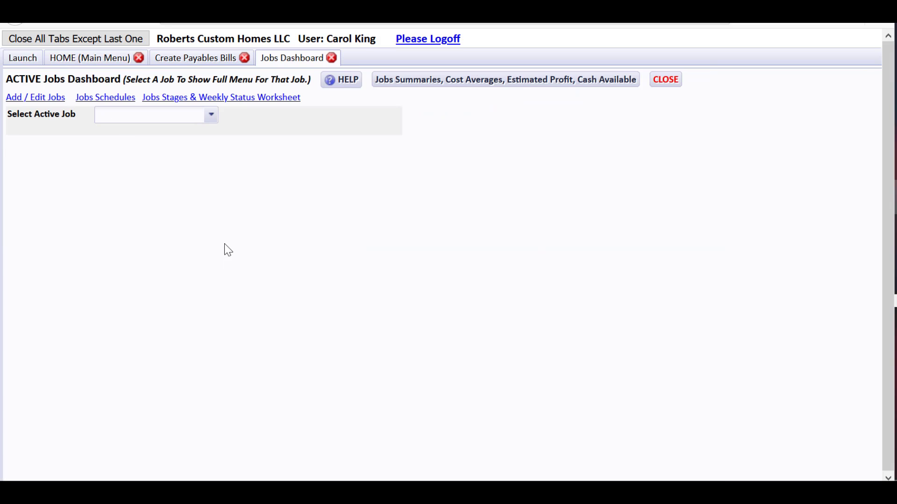
{"action": "type", "text": "smi"}
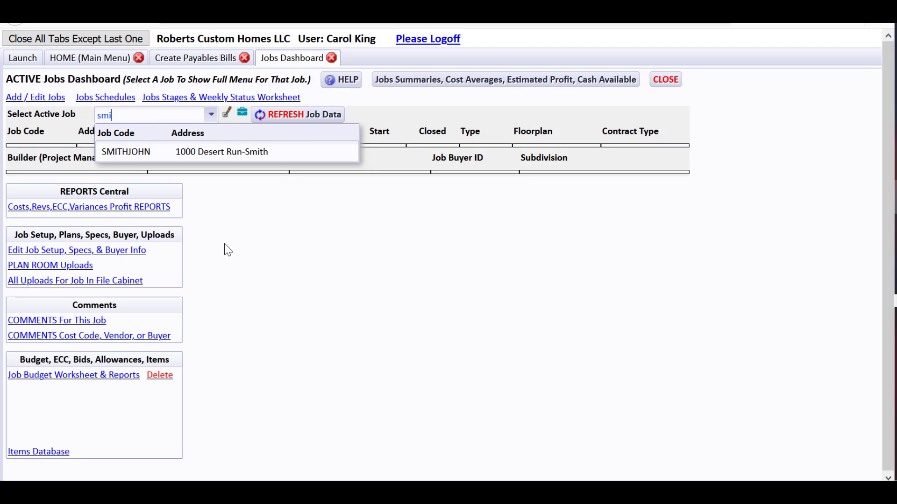
{"action": "left_click", "coordinate": [197, 150]}
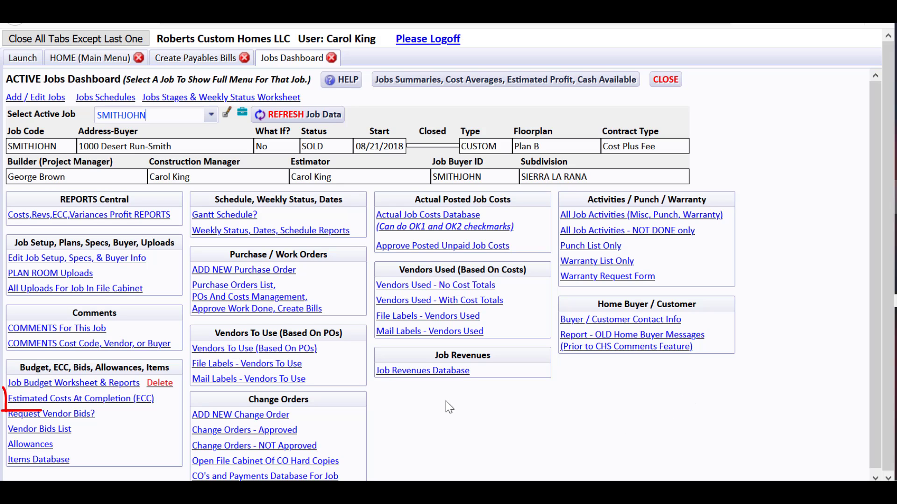
Review the job's Estimated Costs At Completion worksheet and the purchase orders behind cost code 3120, Matls-Partition & Wall Framing
{"action": "left_click", "coordinate": [133, 400]}
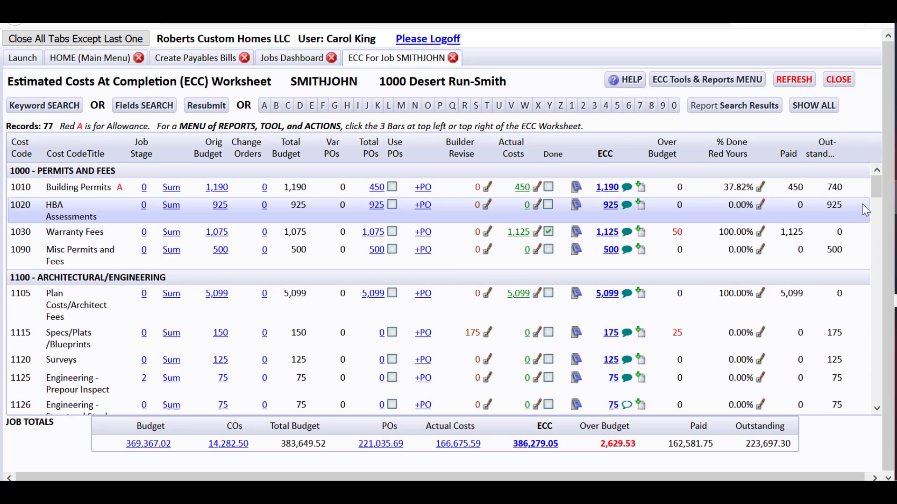
{"action": "left_click_drag", "start_coordinate": [875, 187], "coordinate": [855, 219]}
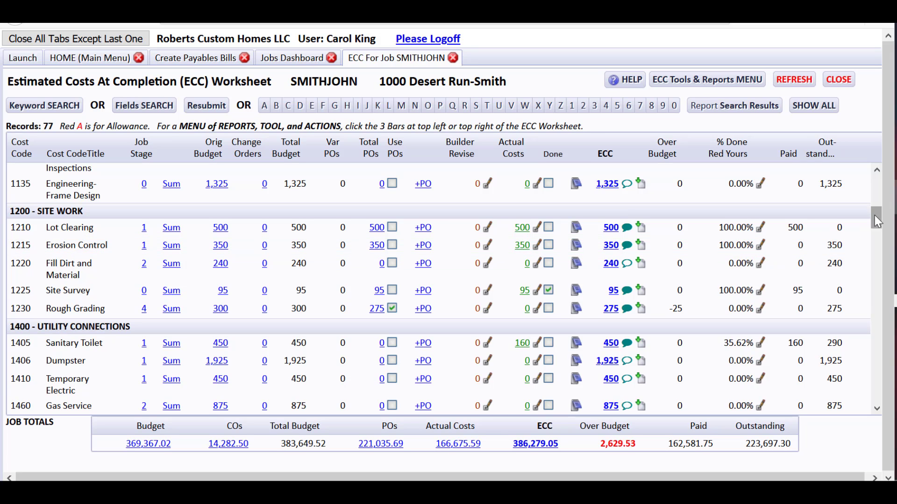
{"action": "mouse_move", "coordinate": [874, 214]}
{"action": "left_mouse_down"}
{"action": "mouse_move", "coordinate": [876, 223]}
{"action": "mouse_move", "coordinate": [873, 212]}
{"action": "left_mouse_up"}
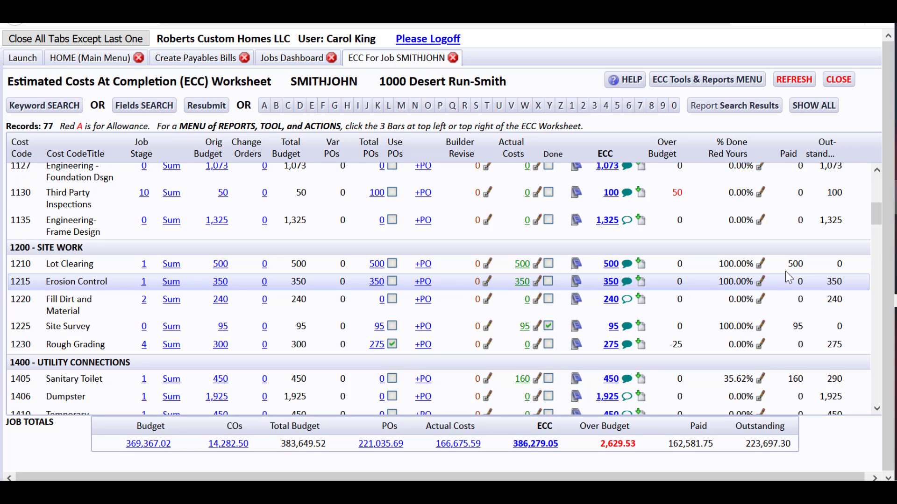
{"action": "scroll", "coordinate": [876, 212], "scroll_direction": "down", "scroll_amount": 1}
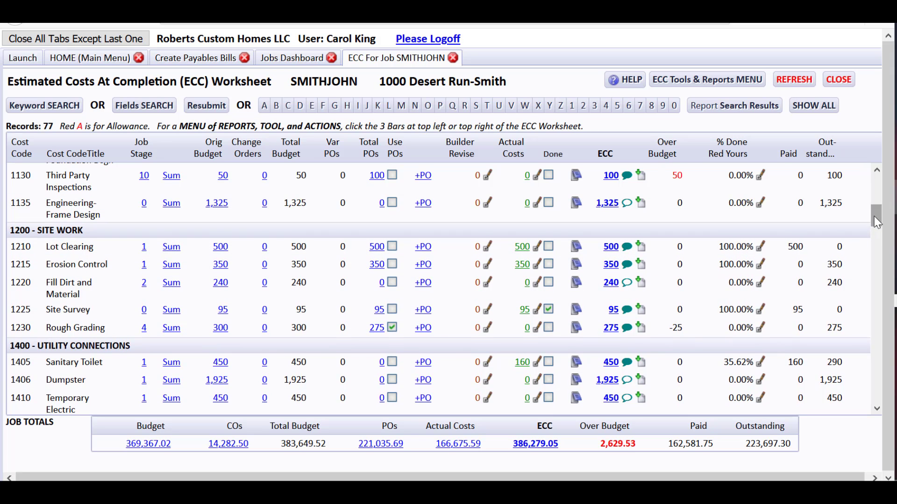
{"action": "left_click_drag", "start_coordinate": [872, 217], "coordinate": [867, 239]}
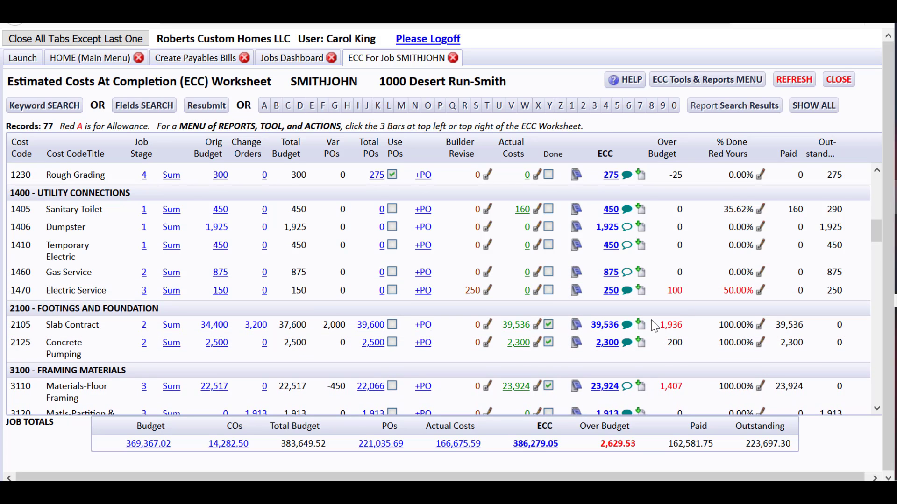
{"action": "left_click_drag", "start_coordinate": [878, 230], "coordinate": [873, 254]}
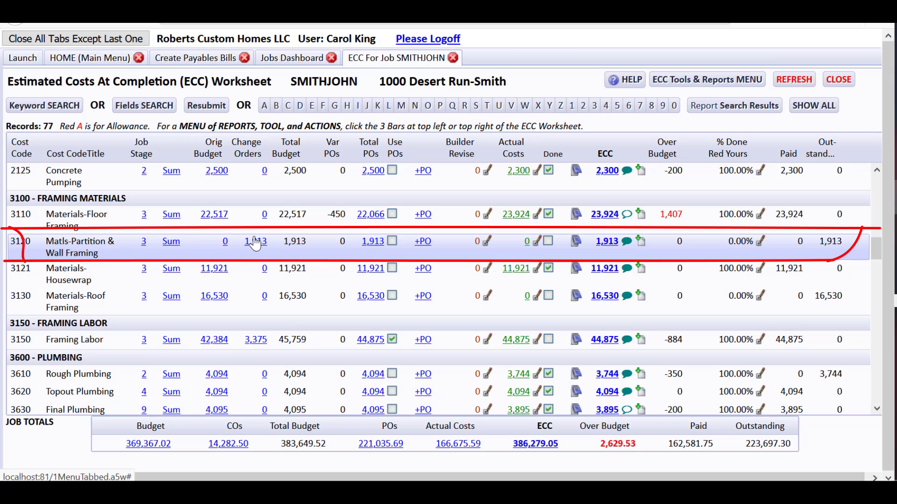
{"action": "left_click", "coordinate": [371, 242]}
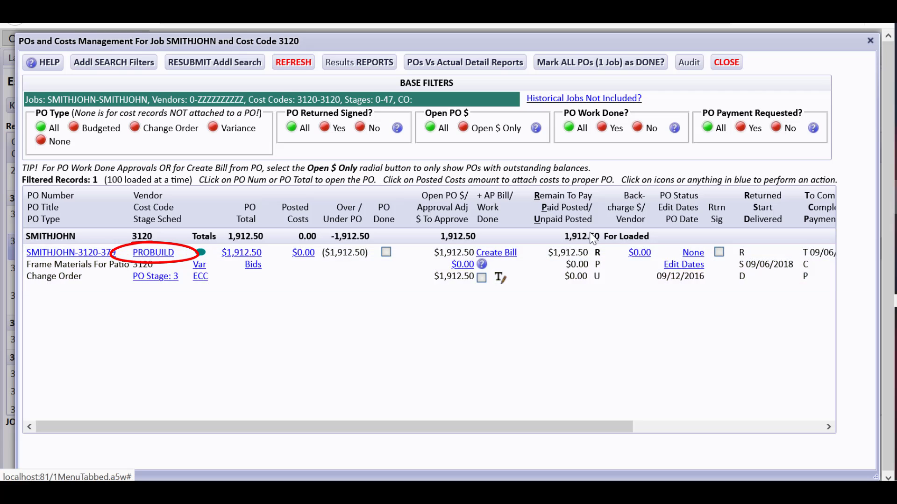
{"action": "left_click", "coordinate": [732, 68]}
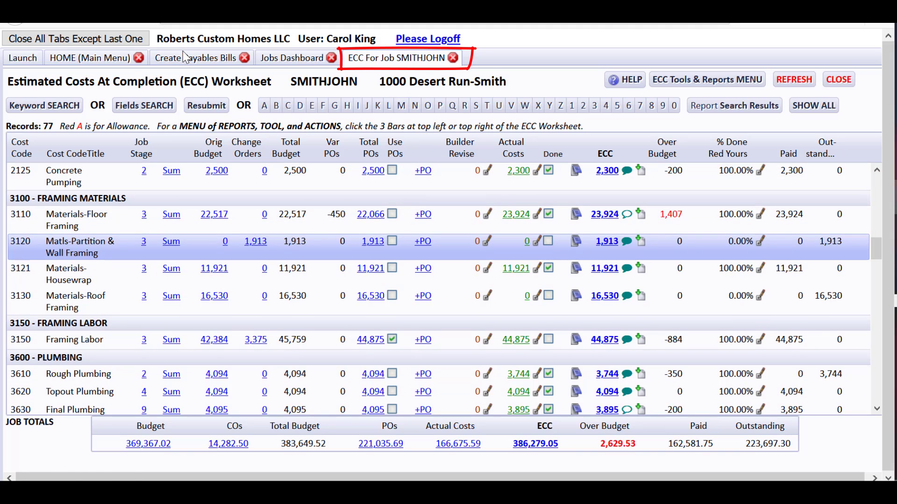
Return to Create Payables Bills and select PROBUILD as the vendor
{"action": "left_click", "coordinate": [186, 58]}
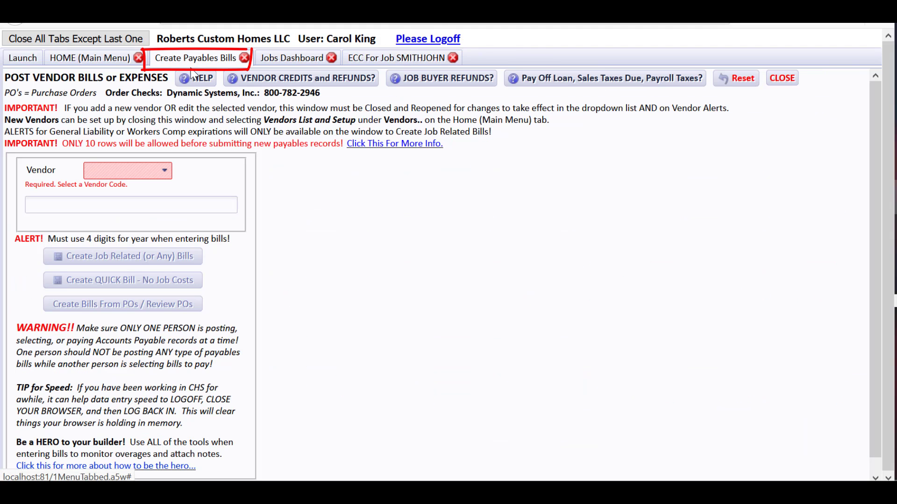
{"action": "left_click", "coordinate": [145, 171]}
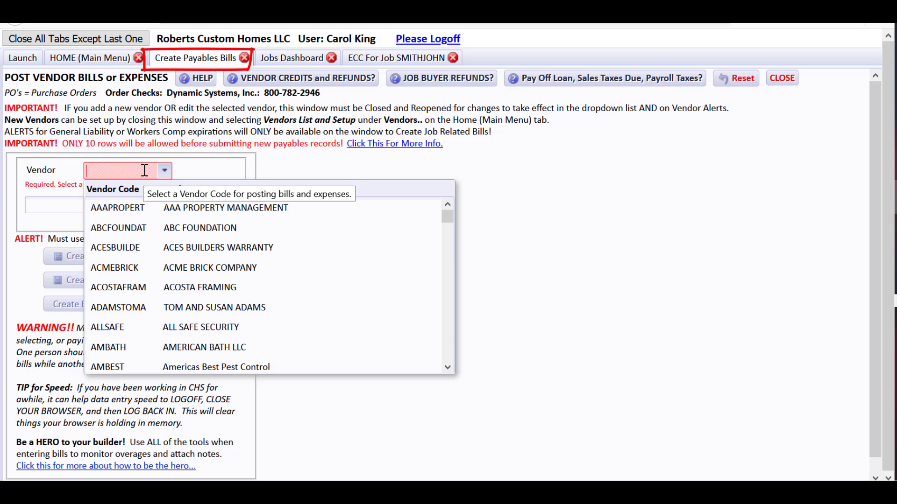
{"action": "type", "text": "pro"}
{"action": "left_click", "coordinate": [182, 206]}
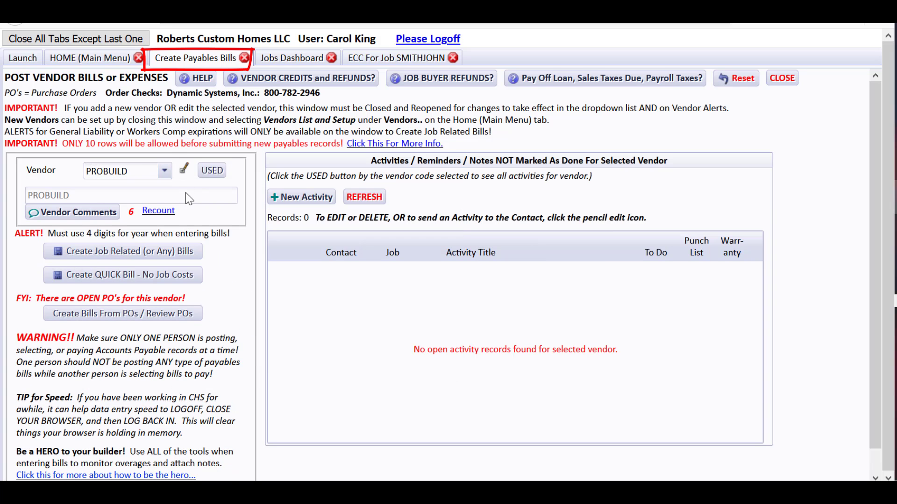
Check the payment discount terms in PROBUILD's vendor setup without editing them
{"action": "left_click", "coordinate": [184, 171]}
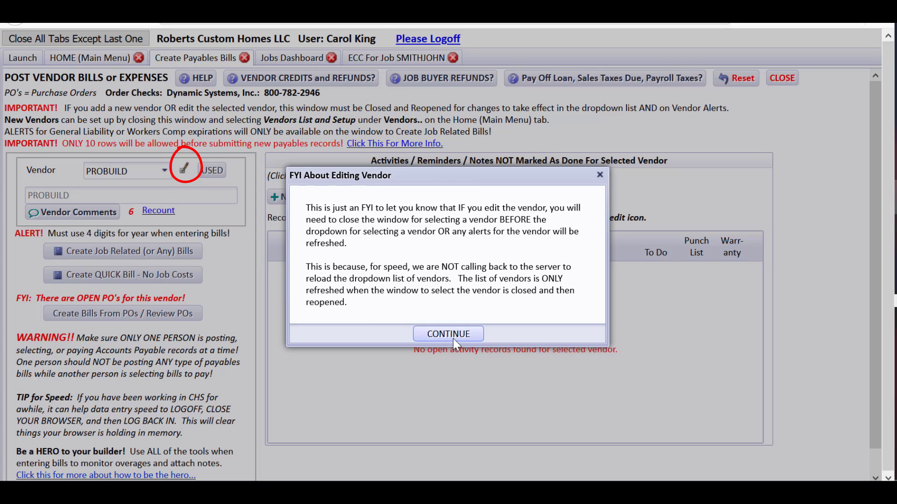
{"action": "left_click", "coordinate": [448, 334]}
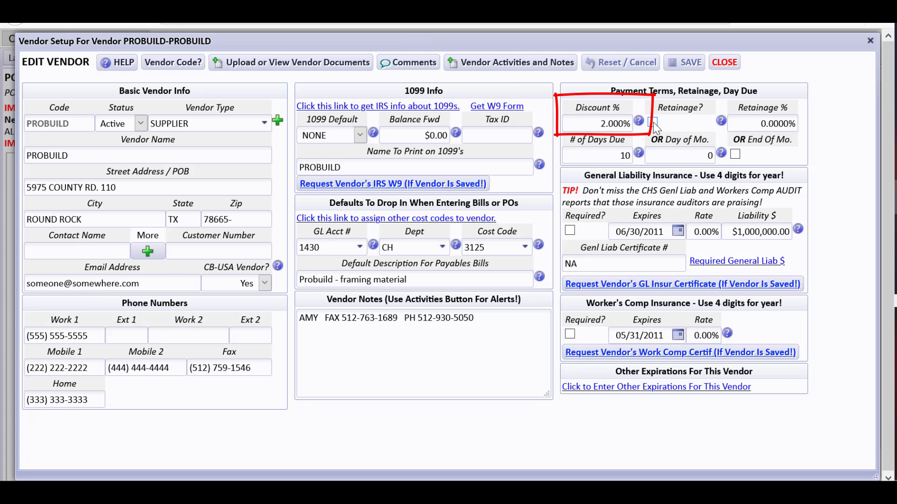
{"action": "left_click", "coordinate": [724, 62]}
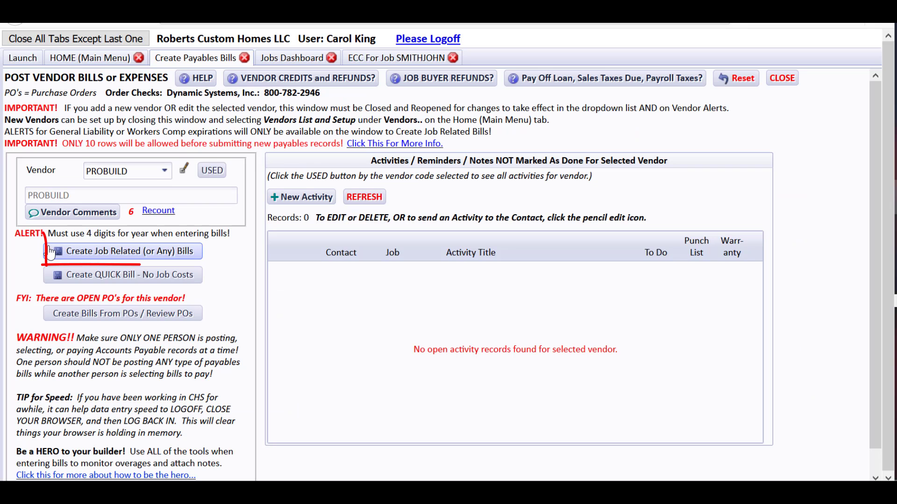
Create a job related bill for PROBUILD, taking the payment discount deduction without posting it to job costs
{"action": "left_click", "coordinate": [136, 252]}
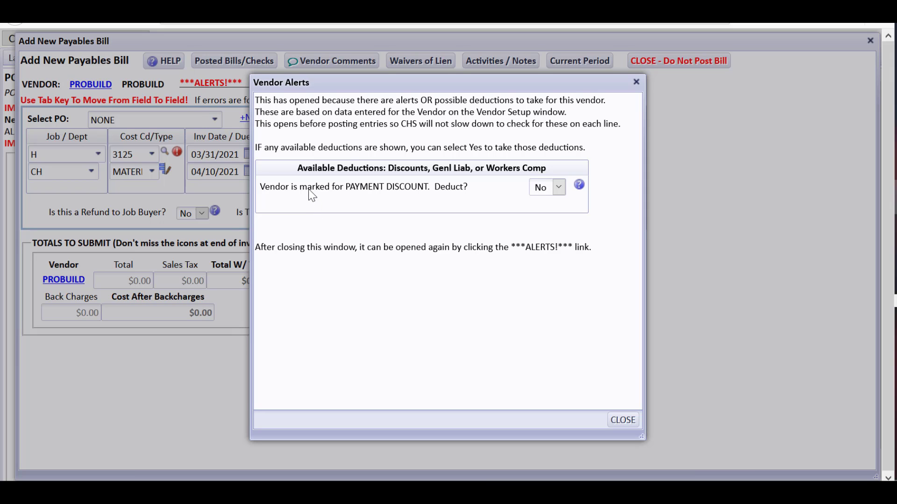
{"action": "left_click", "coordinate": [558, 187]}
{"action": "left_click", "coordinate": [545, 202]}
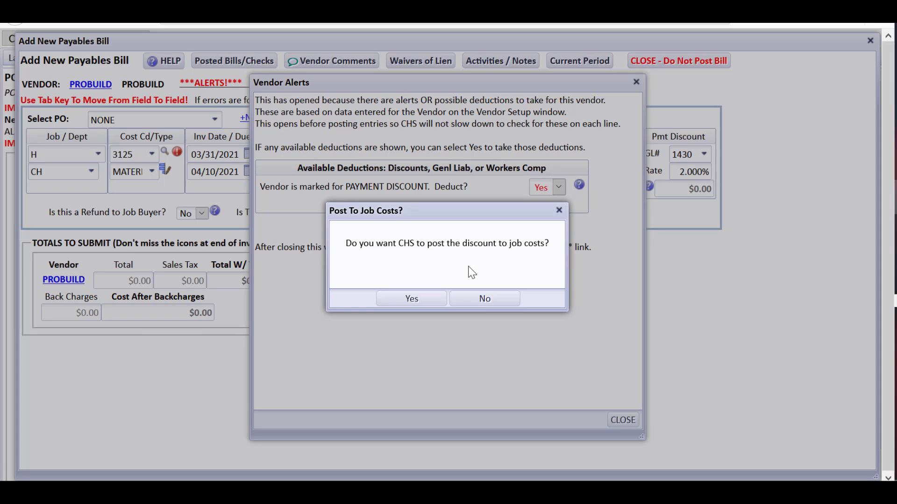
{"action": "left_click", "coordinate": [485, 299]}
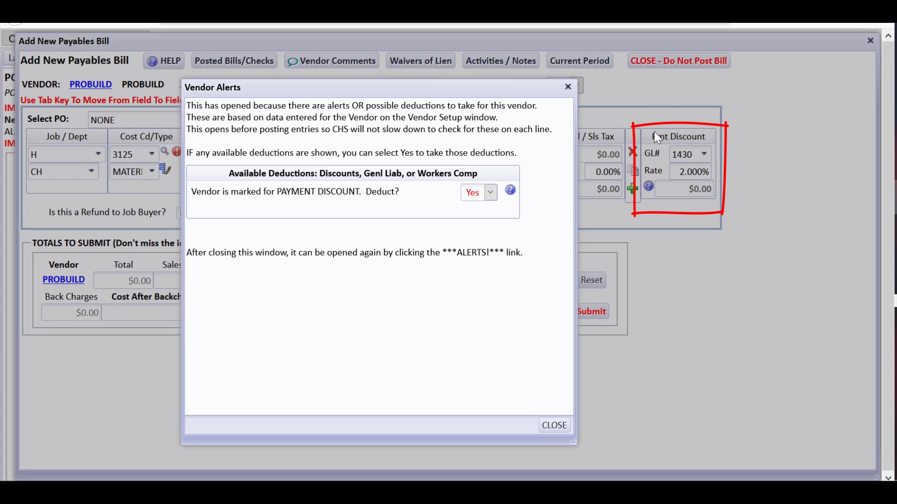
{"action": "left_click", "coordinate": [546, 423]}
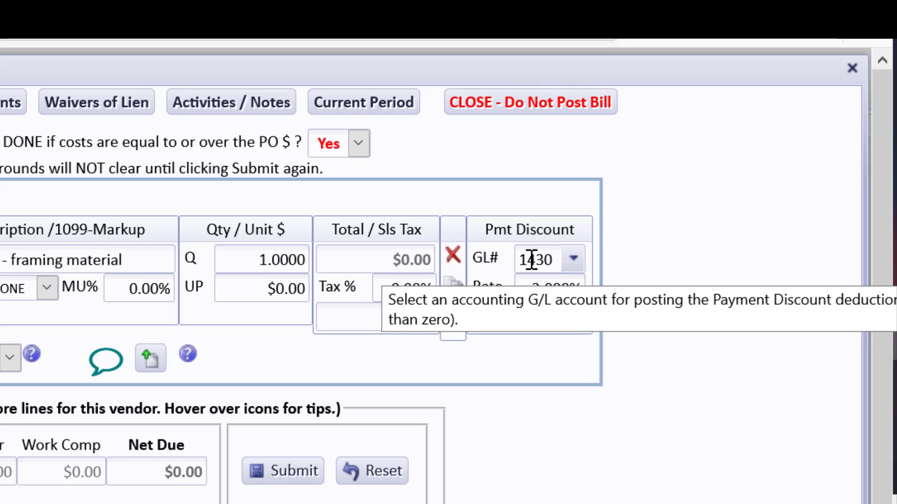
Set the payment discount's GL account to 3450, Earned Discounts, and recheck the deduction choice in the vendor alerts
{"action": "left_click", "coordinate": [579, 259]}
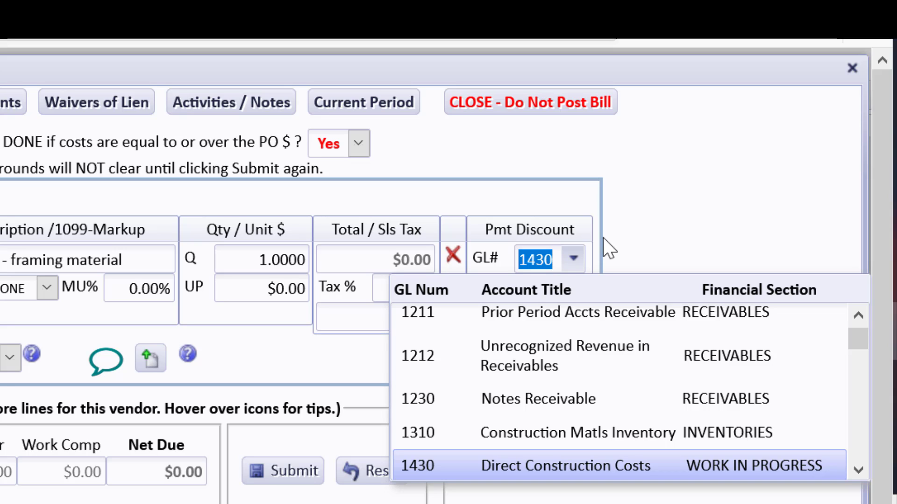
{"action": "type", "text": "34"}
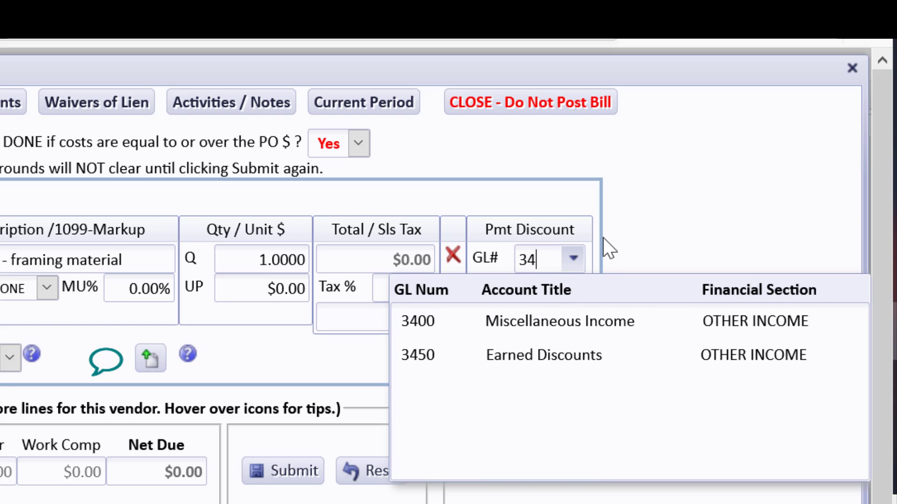
{"action": "left_click", "coordinate": [543, 360]}
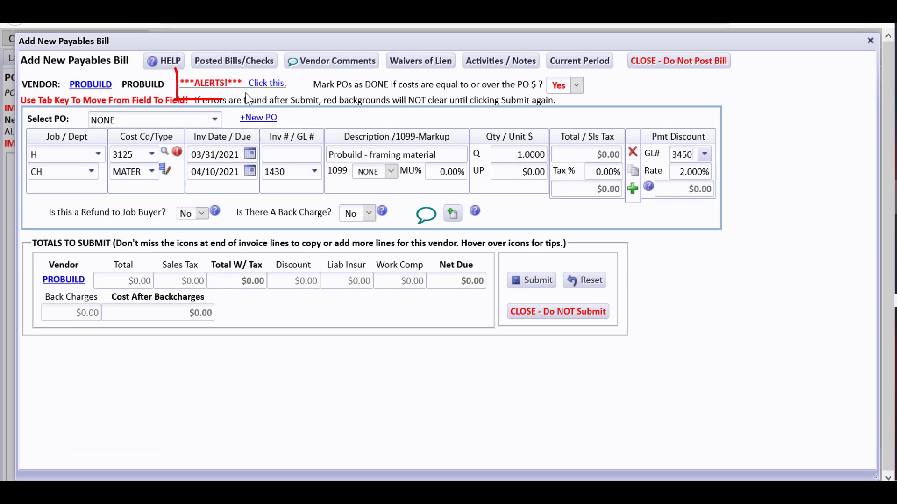
{"action": "left_click", "coordinate": [234, 84]}
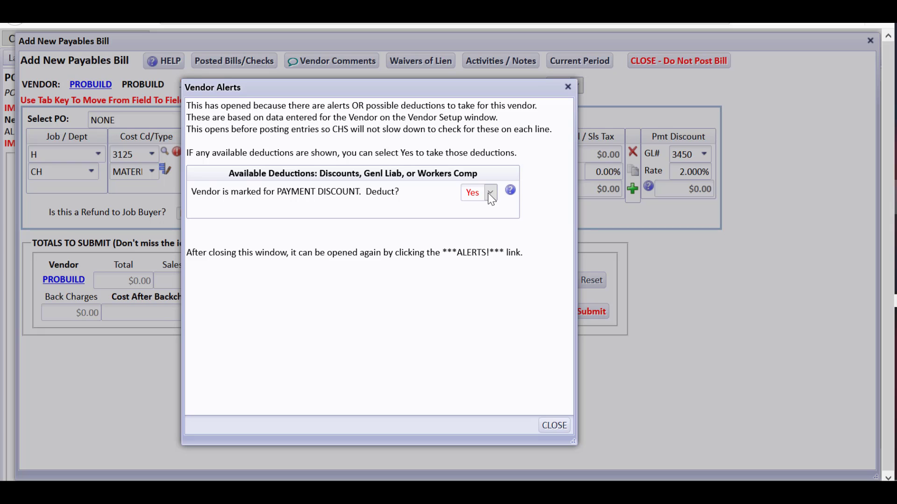
{"action": "left_click", "coordinate": [556, 425]}
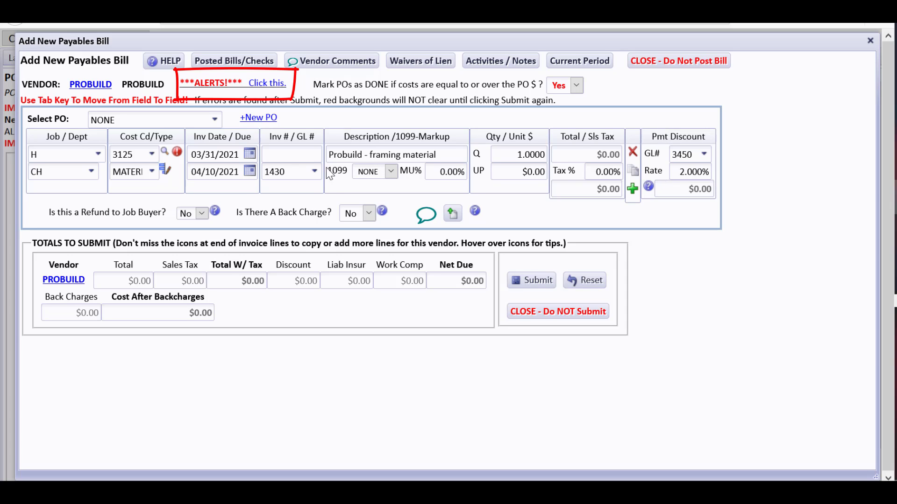
Assign the bill to the change order PO for cost code 3120, Frame Materials For Patio
{"action": "left_click", "coordinate": [118, 119]}
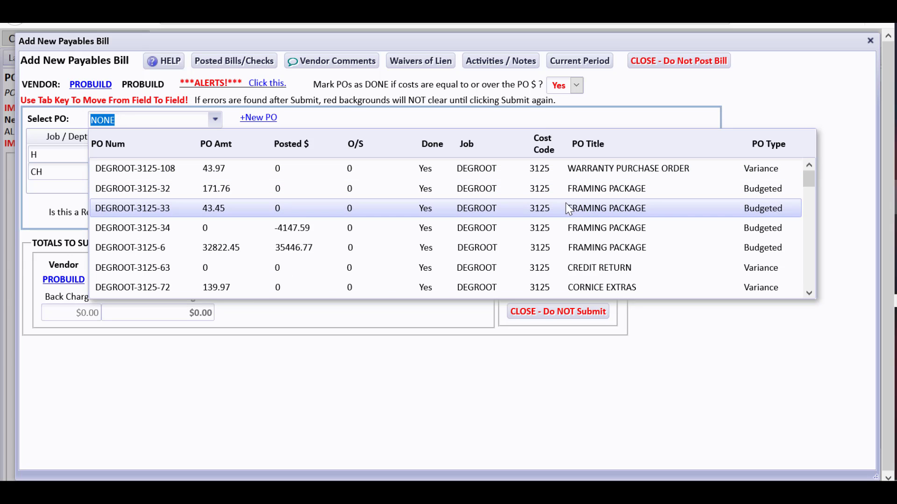
{"action": "type", "text": "sm"}
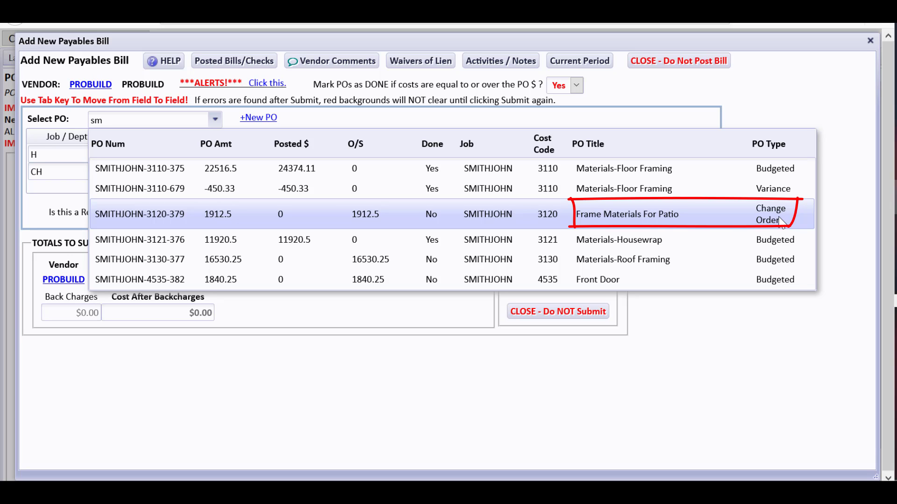
{"action": "left_click", "coordinate": [652, 220]}
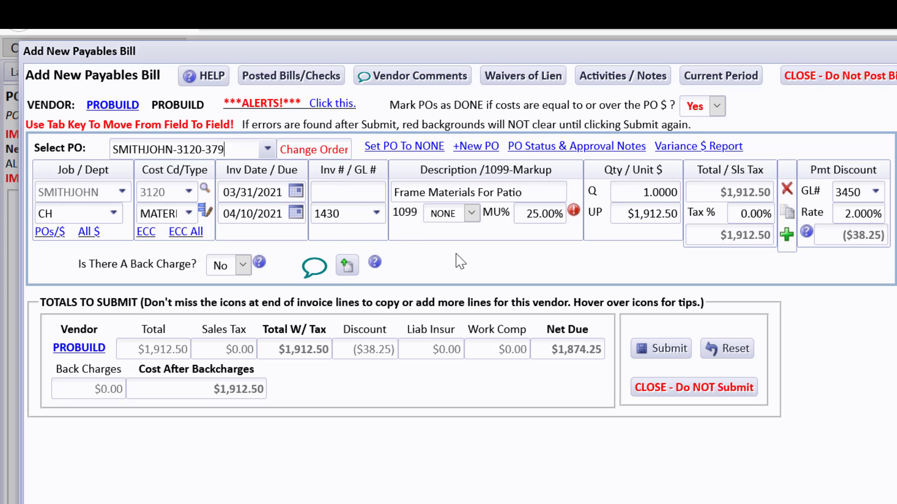
Set the bill's invoice date to 03/25/2021 and enter PO 379 as the invoice number
{"action": "left_click", "coordinate": [299, 192]}
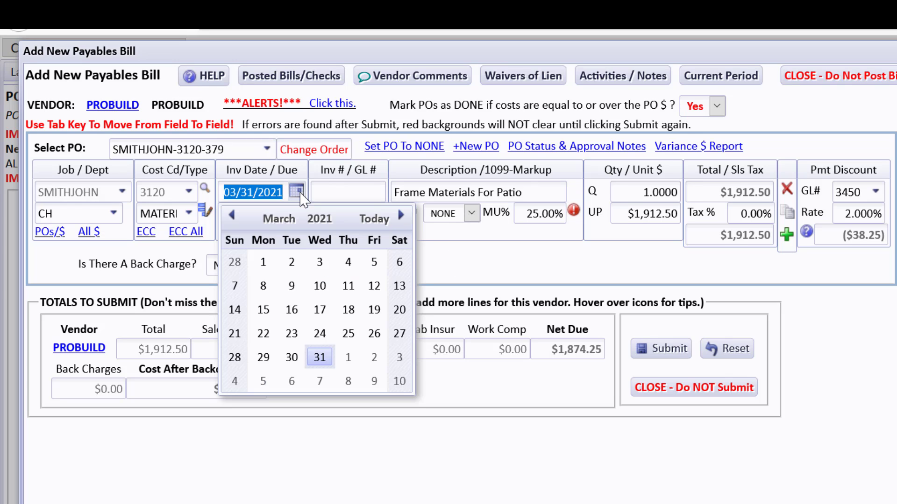
{"action": "left_click", "coordinate": [348, 334]}
{"action": "left_click", "coordinate": [335, 195]}
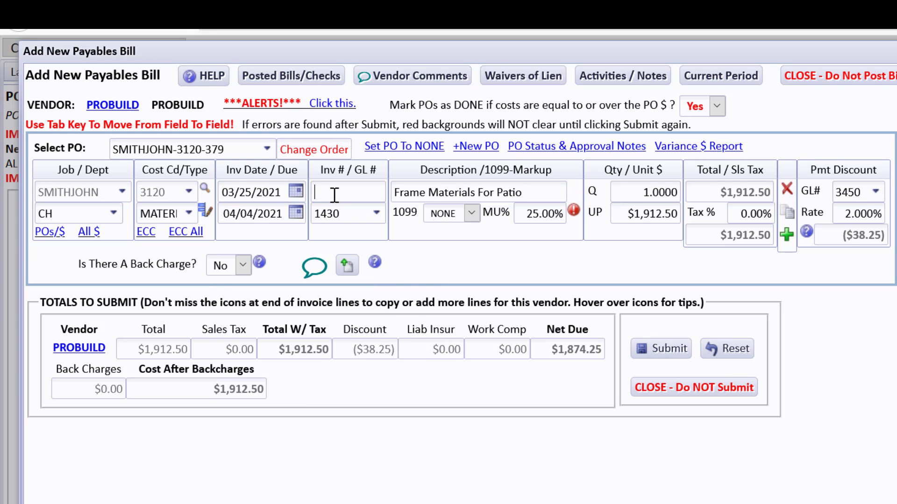
{"action": "type", "text": "PO 379"}
{"action": "key", "text": "Tab"}
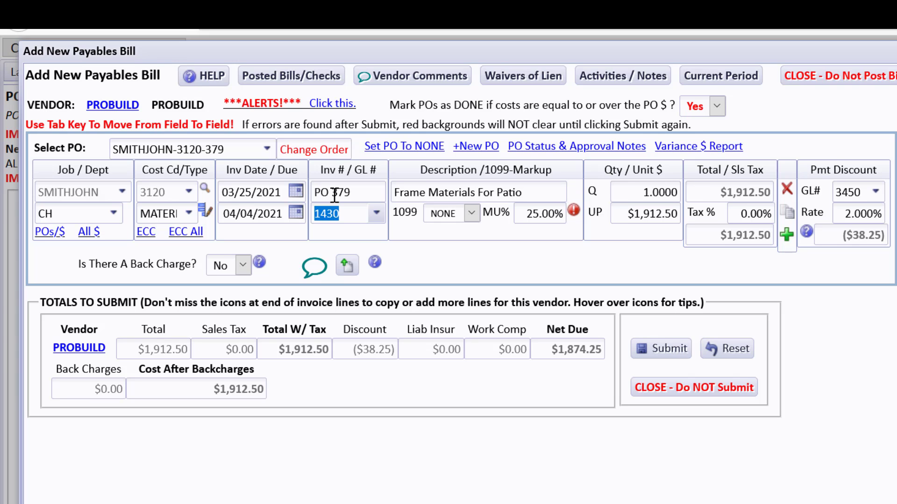
Review the details of cost code 3120 and the change order alert explaining the bill line's markup percent
{"action": "left_click", "coordinate": [205, 189]}
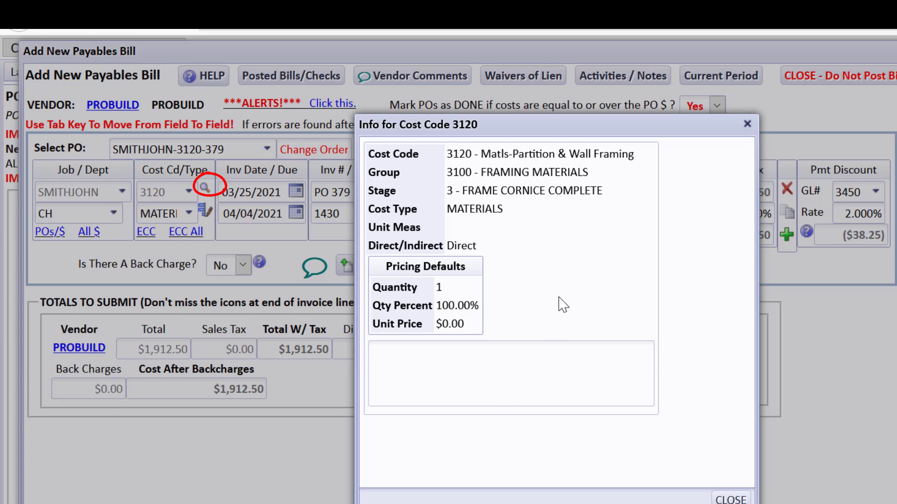
{"action": "left_click", "coordinate": [729, 499]}
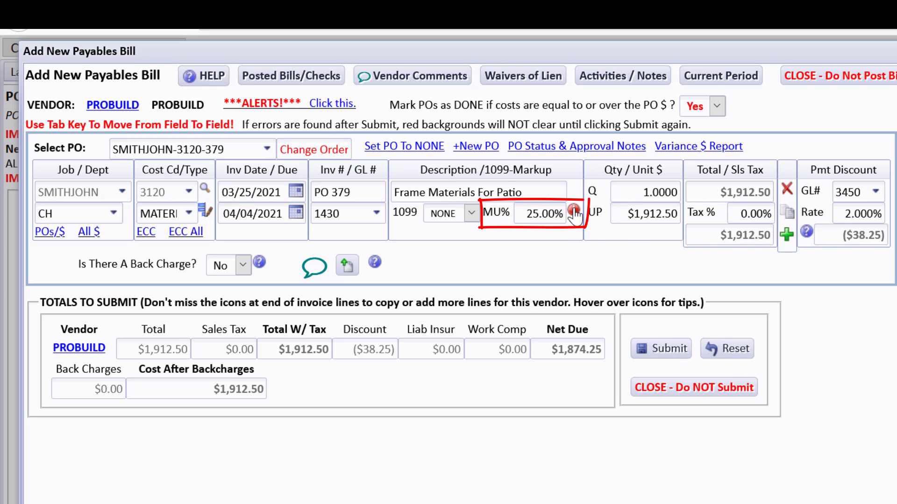
{"action": "mouse_move", "coordinate": [575, 215]}
{"action": "mouse_move", "coordinate": [544, 210]}
{"action": "mouse_move", "coordinate": [563, 221]}
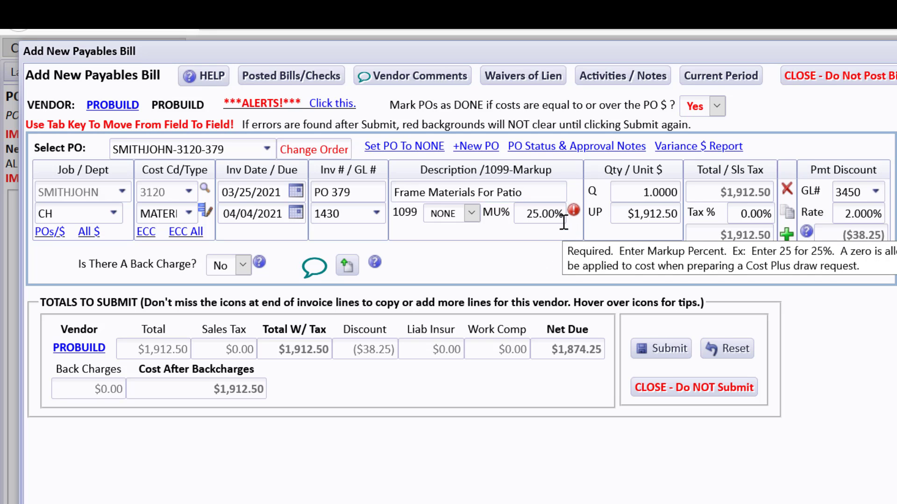
{"action": "left_click", "coordinate": [574, 211]}
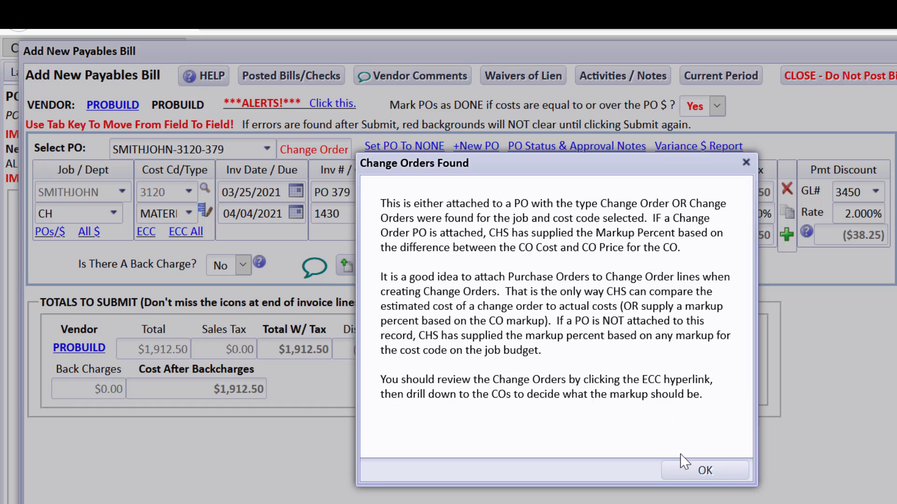
{"action": "left_click", "coordinate": [687, 467]}
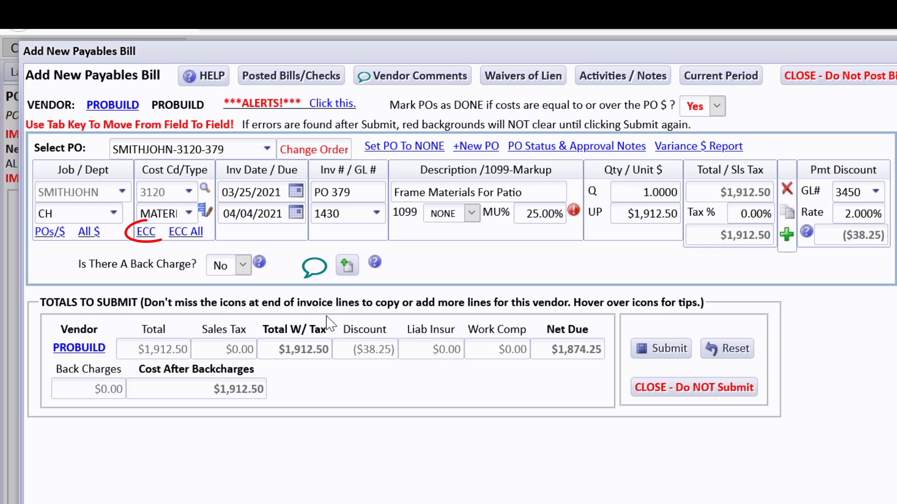
Check the estimated costs at completion for cost code 3120 and drill down to its approved change orders report
{"action": "left_click", "coordinate": [146, 232]}
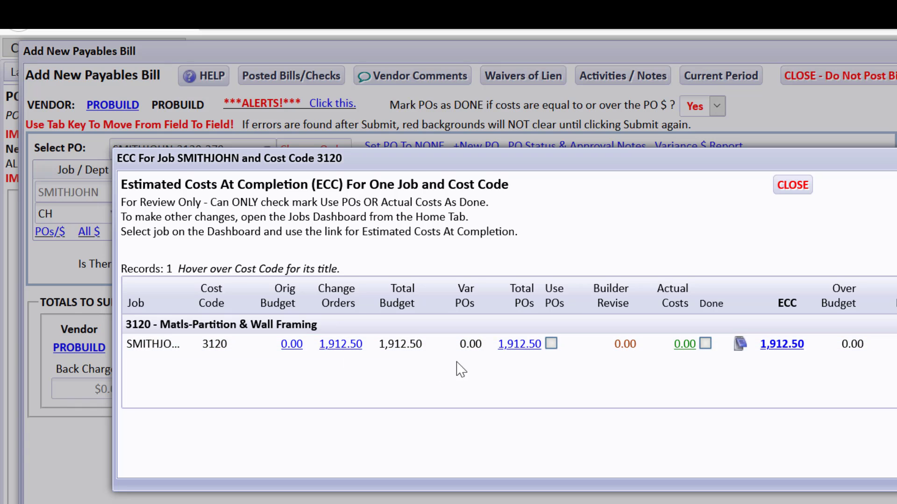
{"action": "left_click", "coordinate": [361, 346]}
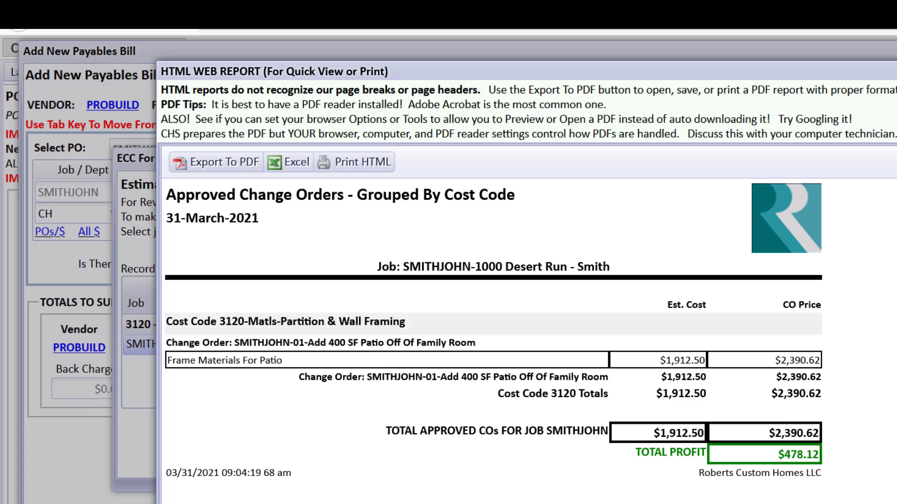
{"action": "left_click", "coordinate": [896, 71]}
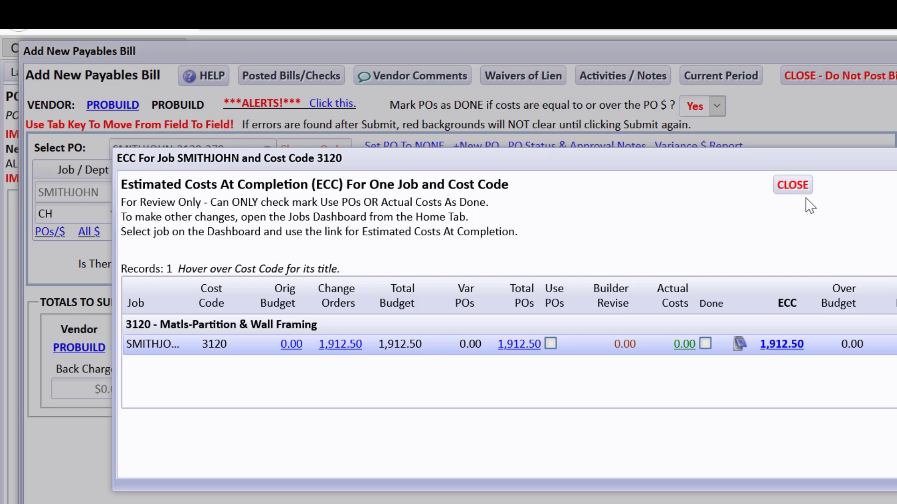
{"action": "left_click", "coordinate": [794, 190]}
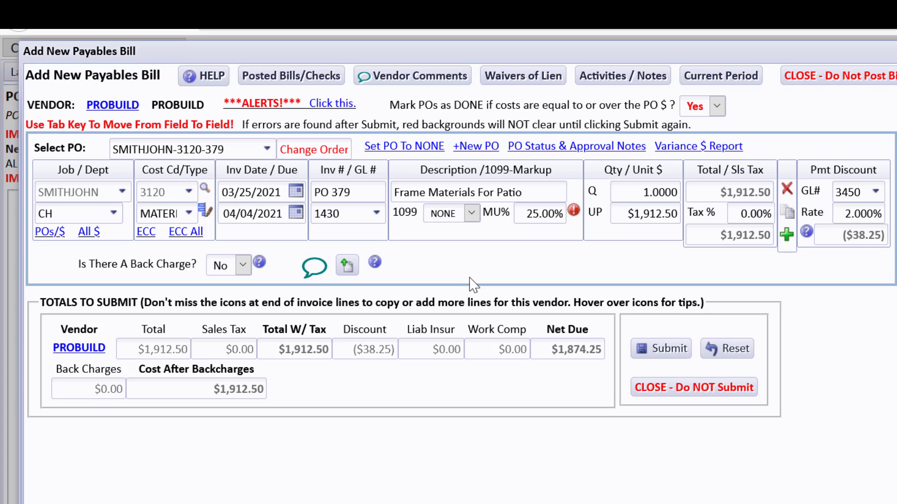
Review the job's estimated costs at completion for all cost codes, down to the 3100 Framing Materials group
{"action": "left_click", "coordinate": [193, 232]}
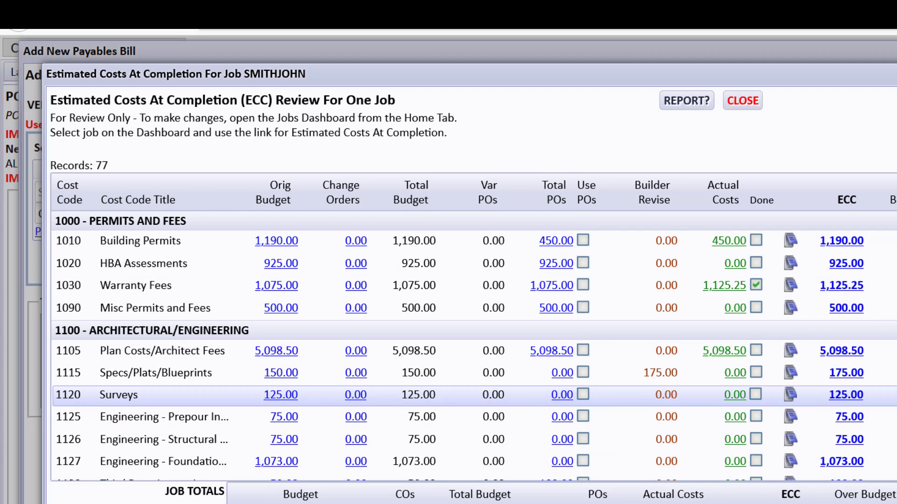
{"action": "scroll", "coordinate": [473, 346], "scroll_direction": "down", "scroll_amount": 3}
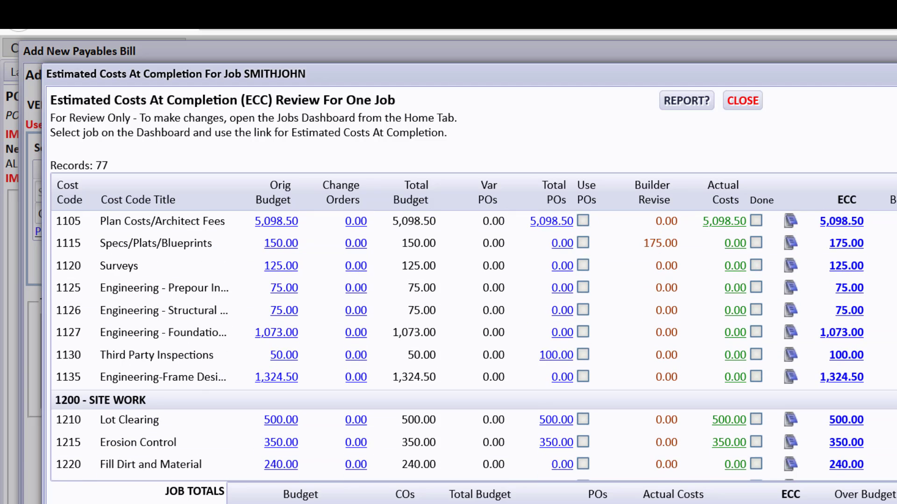
{"action": "scroll", "coordinate": [276, 372], "scroll_direction": "down", "scroll_amount": 10}
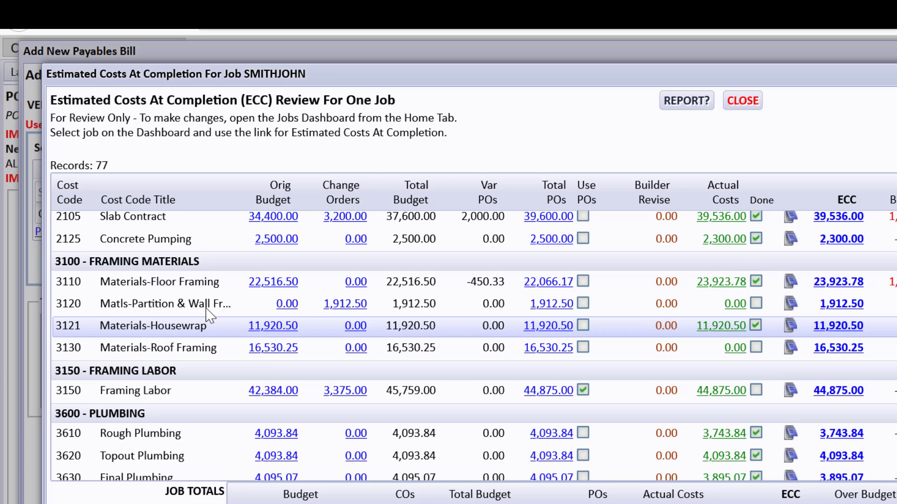
{"action": "left_click", "coordinate": [748, 107]}
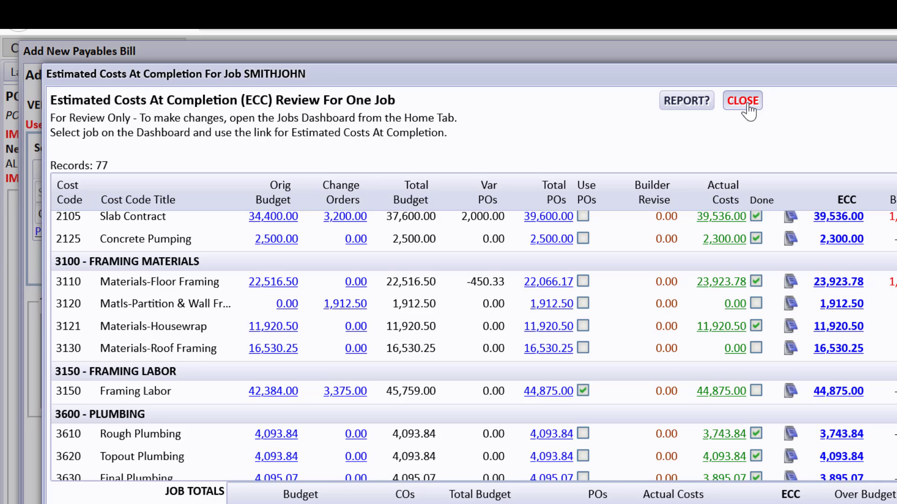
{"action": "left_click", "coordinate": [748, 107]}
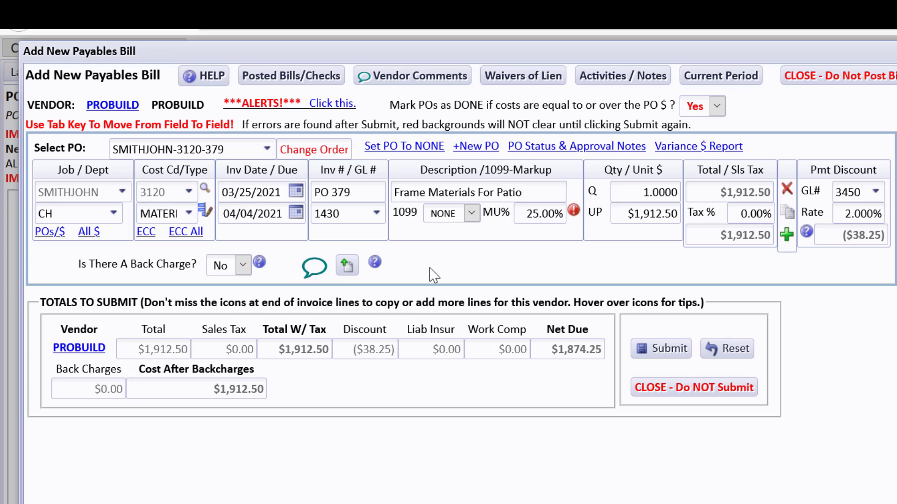
Set the sales tax rate on the Frame Materials For Patio line to 8.25%
{"action": "mouse_move", "coordinate": [181, 205]}
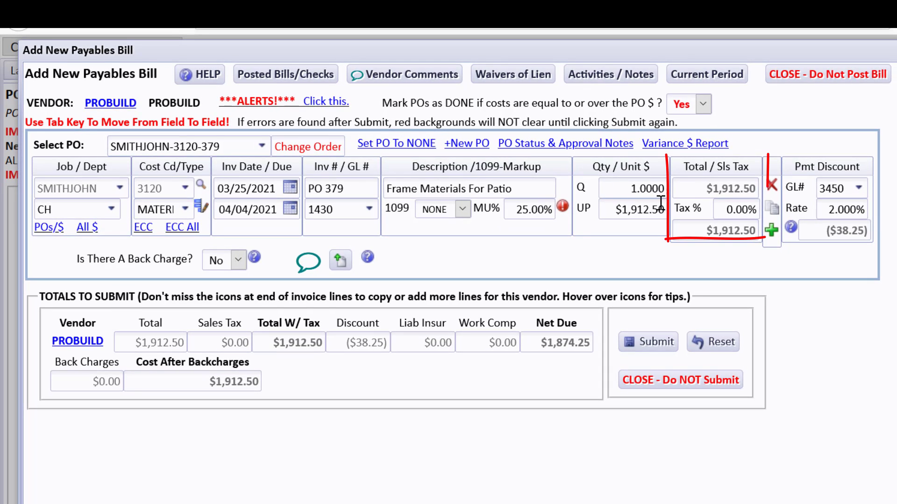
{"action": "left_click", "coordinate": [717, 212]}
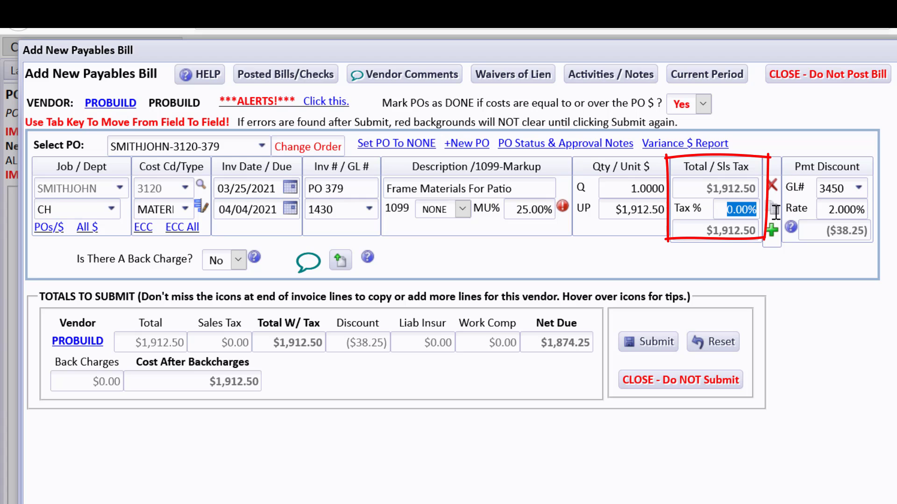
{"action": "type", "text": "8.25"}
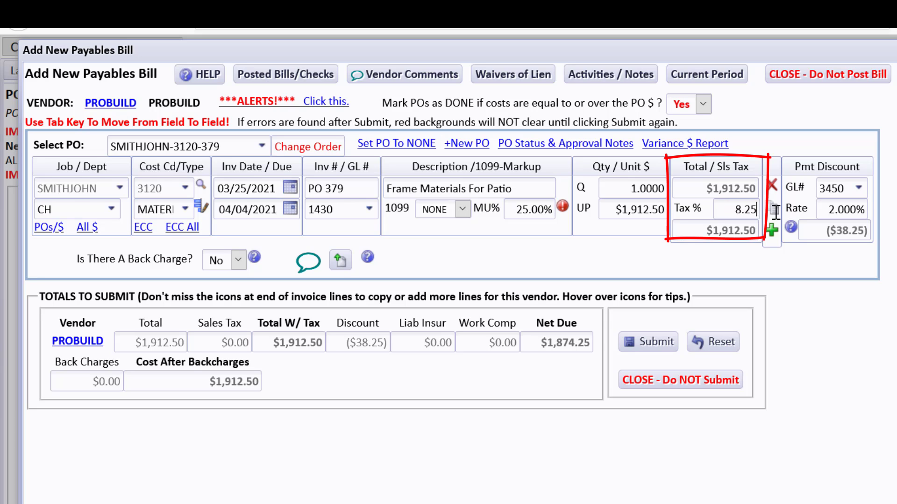
{"action": "key", "text": "Tab"}
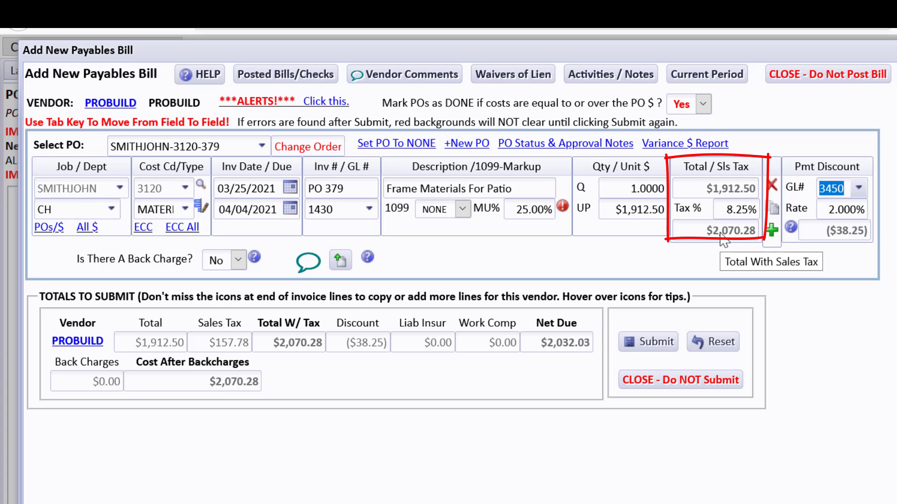
Read the payment discount help and test the discount with the sales tax rate at 0%, restoring the rate to 8.25%
{"action": "left_click", "coordinate": [791, 228]}
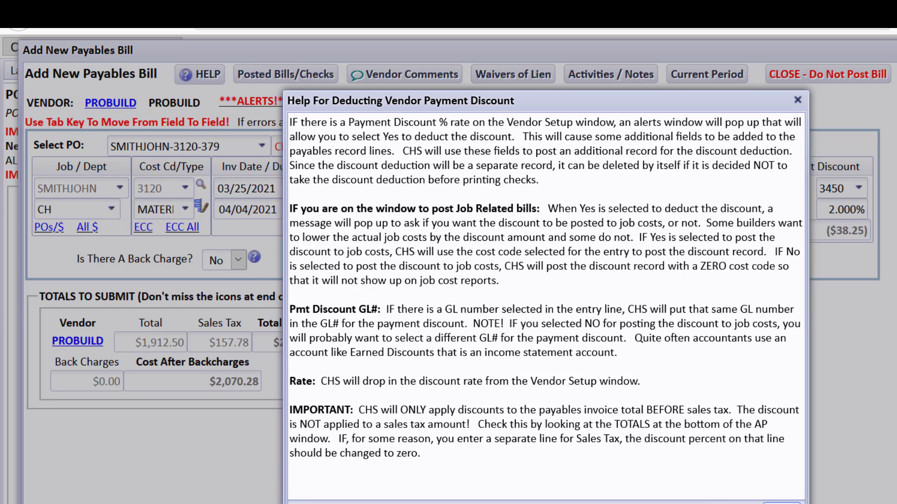
{"action": "left_click", "coordinate": [782, 503]}
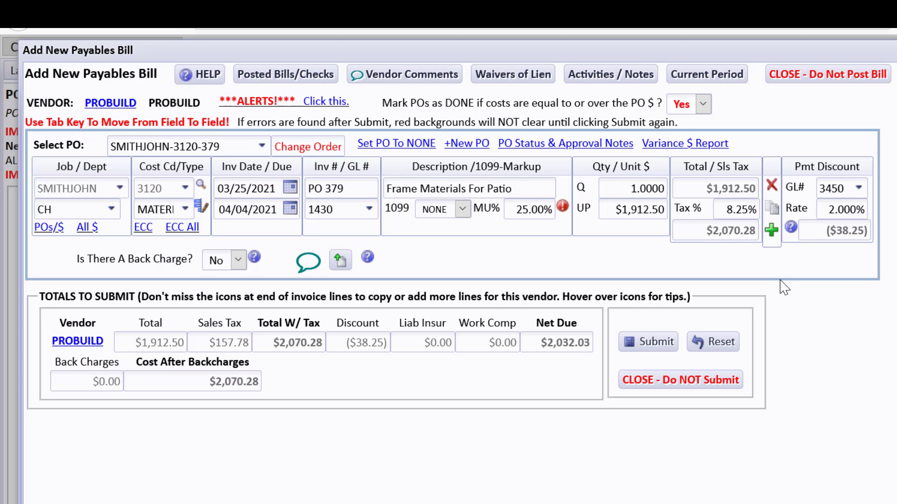
{"action": "left_click", "coordinate": [719, 208]}
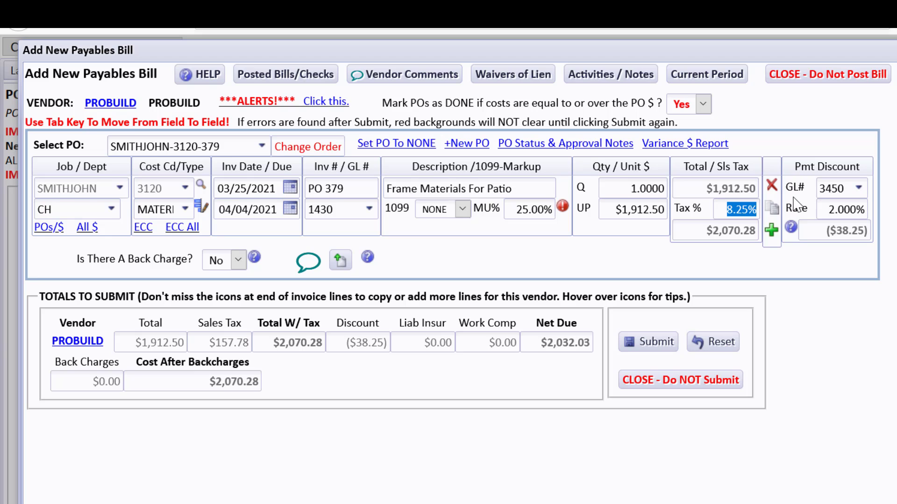
{"action": "type", "text": "0"}
{"action": "key", "text": "Tab"}
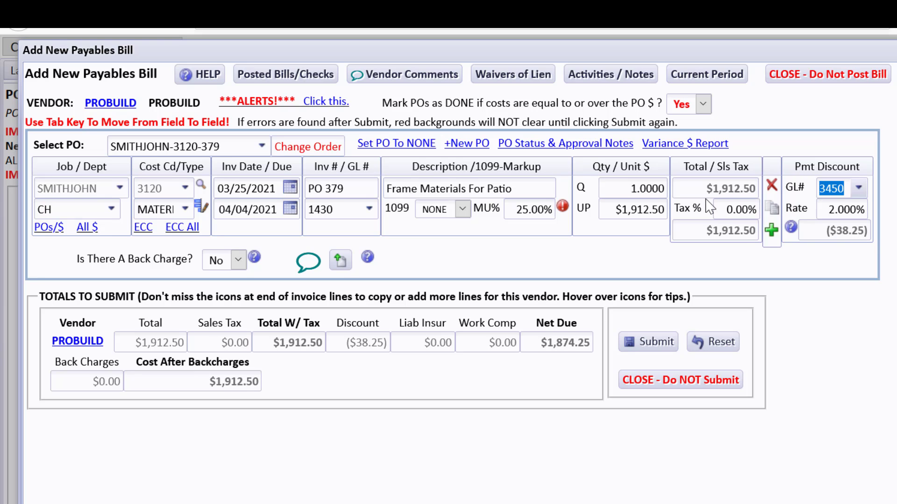
{"action": "left_click", "coordinate": [742, 208]}
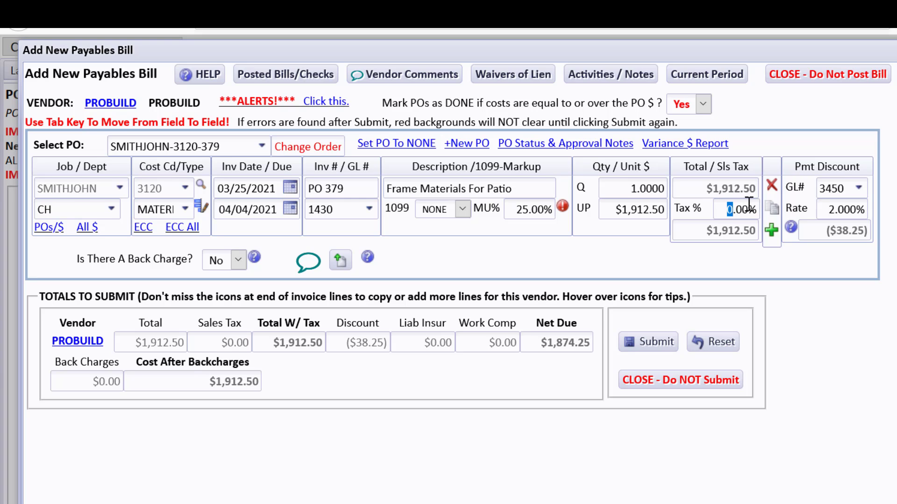
{"action": "type", "text": "8.25"}
{"action": "key", "text": "Tab"}
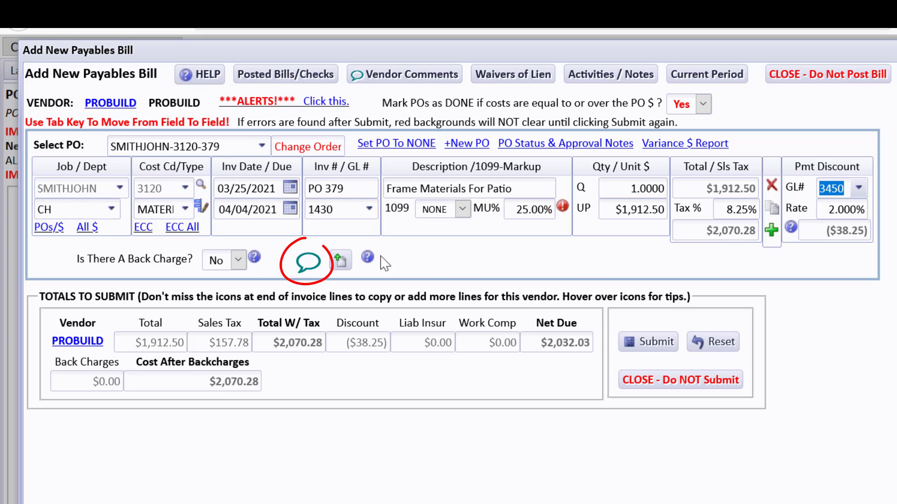
Start a new payables comment for the bill line and address it to the second listed CHS user
{"action": "left_click", "coordinate": [306, 264]}
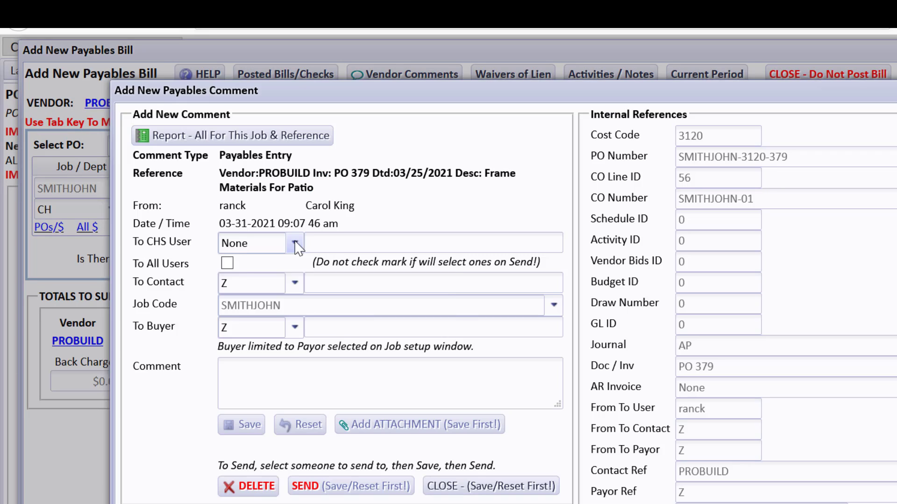
{"action": "left_click", "coordinate": [295, 243]}
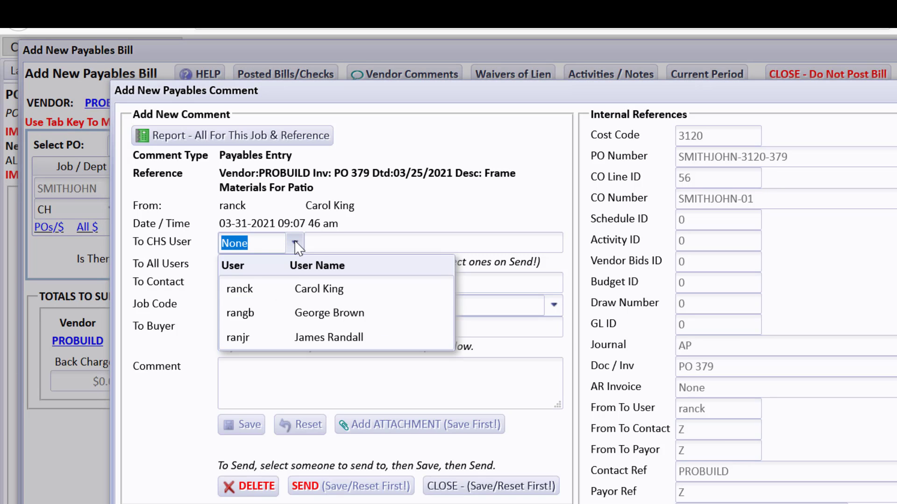
{"action": "left_click", "coordinate": [320, 317]}
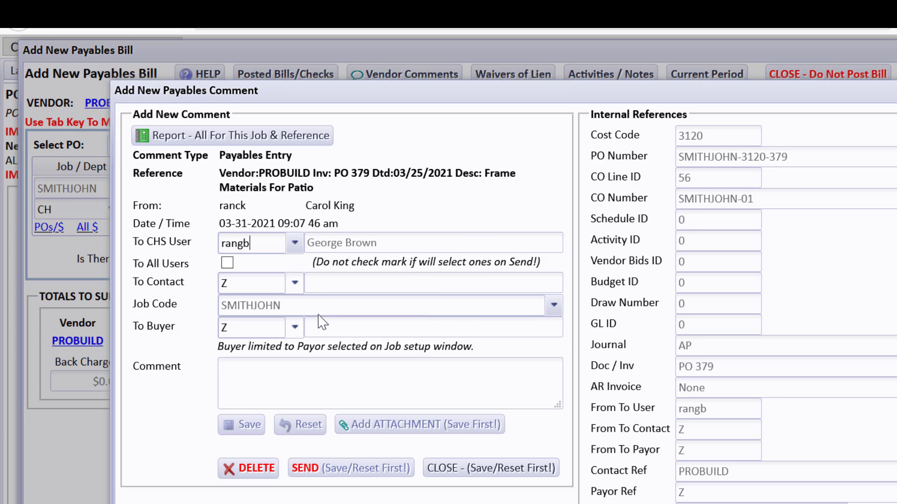
Write the comment "This is over because sales tax was not budgeted for the CO cost!", save it, and close it without sending
{"action": "left_click", "coordinate": [259, 376]}
{"action": "type", "text": "This is ov"}
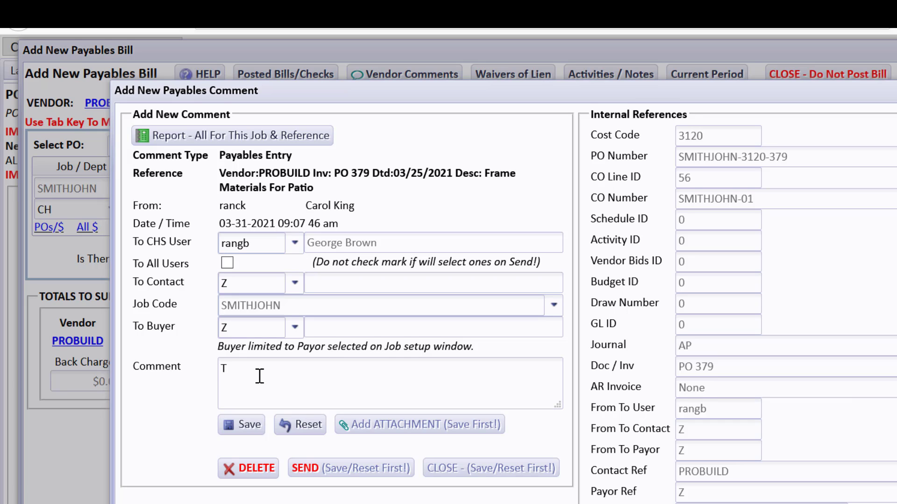
{"action": "type", "text": "er because sales tax was not budg"}
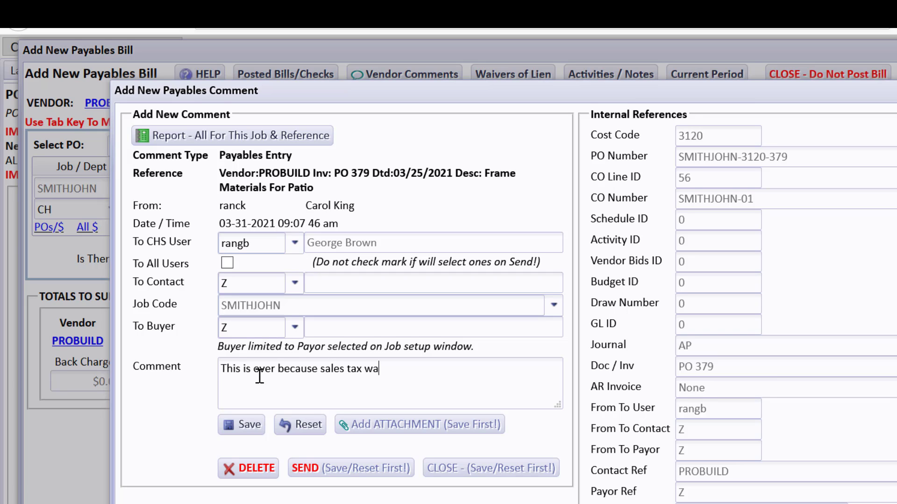
{"action": "type", "text": "eted for the CO cost!"}
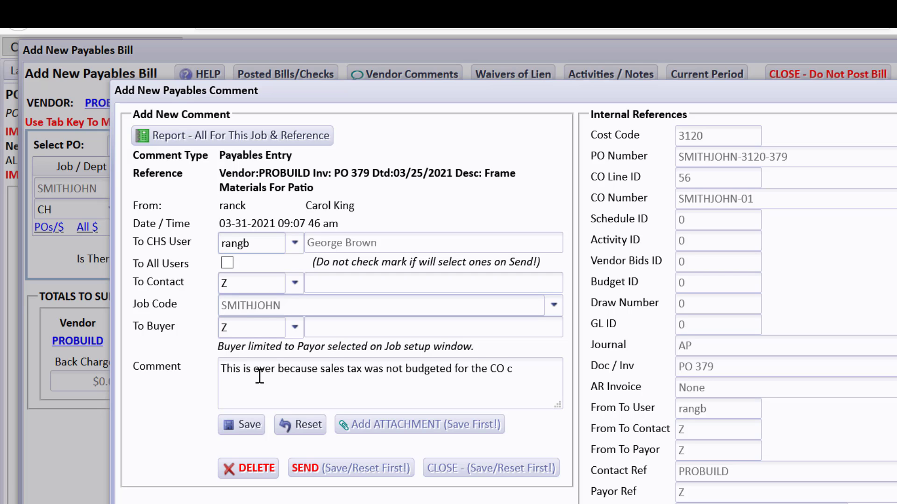
{"action": "left_click", "coordinate": [248, 423]}
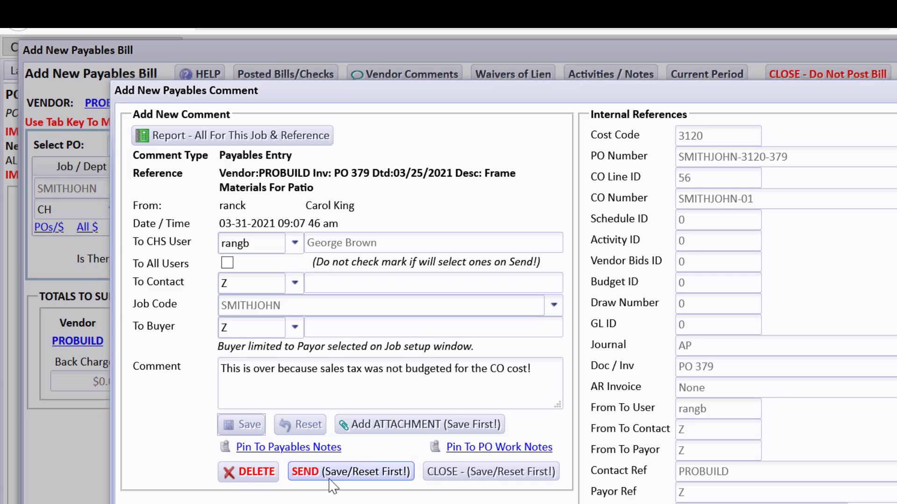
{"action": "left_click", "coordinate": [451, 473]}
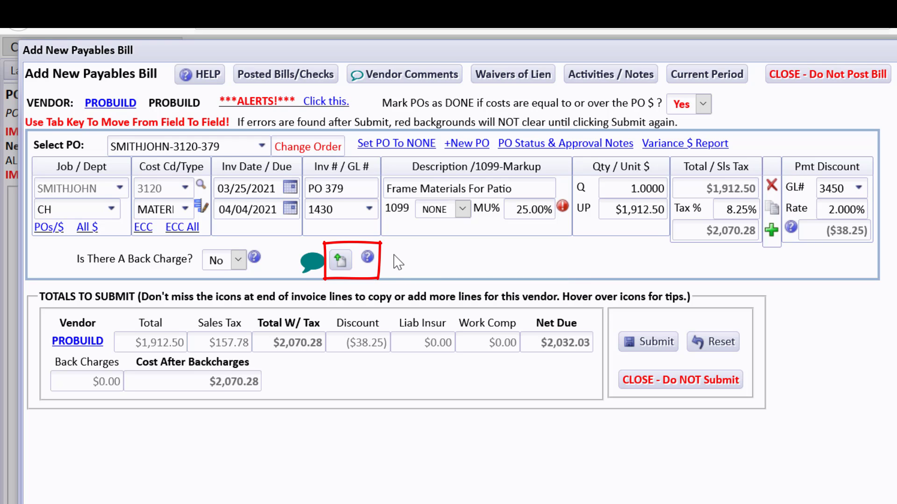
Read the payables attachment help and review the POs and costs for the bill's job and vendor PROBUILD
{"action": "left_click", "coordinate": [367, 258]}
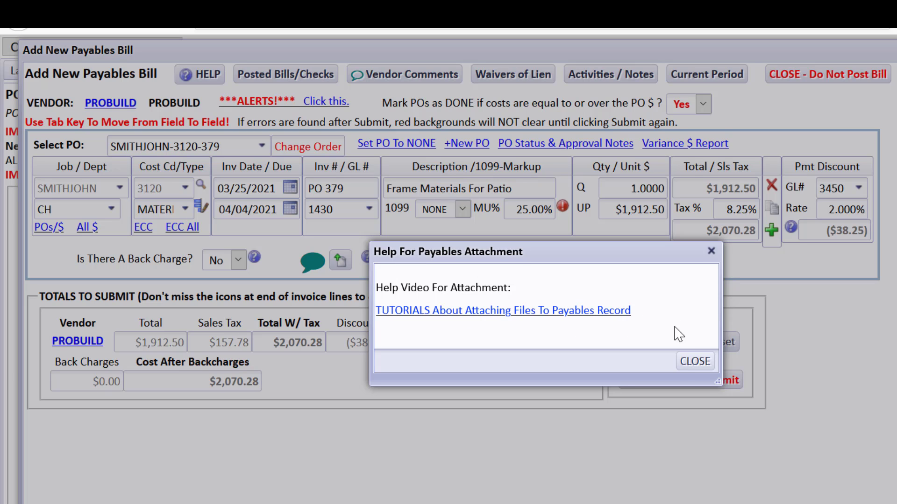
{"action": "left_click", "coordinate": [694, 362]}
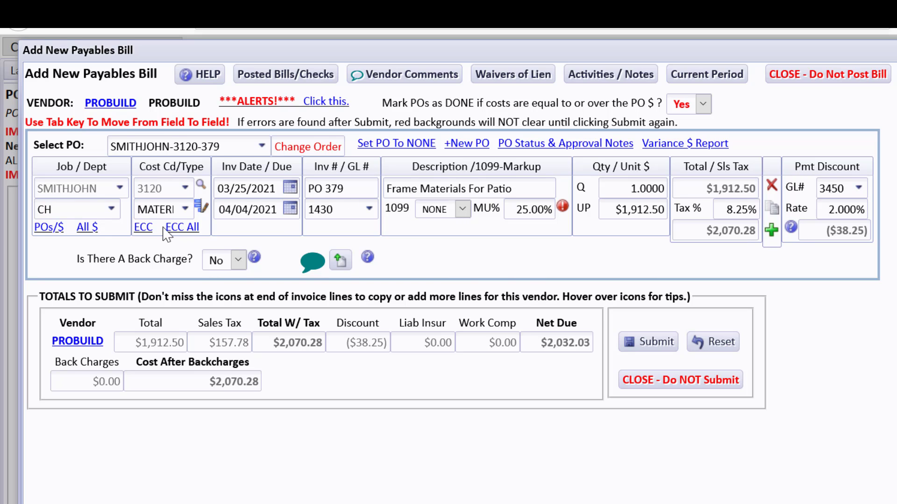
{"action": "left_click", "coordinate": [49, 228]}
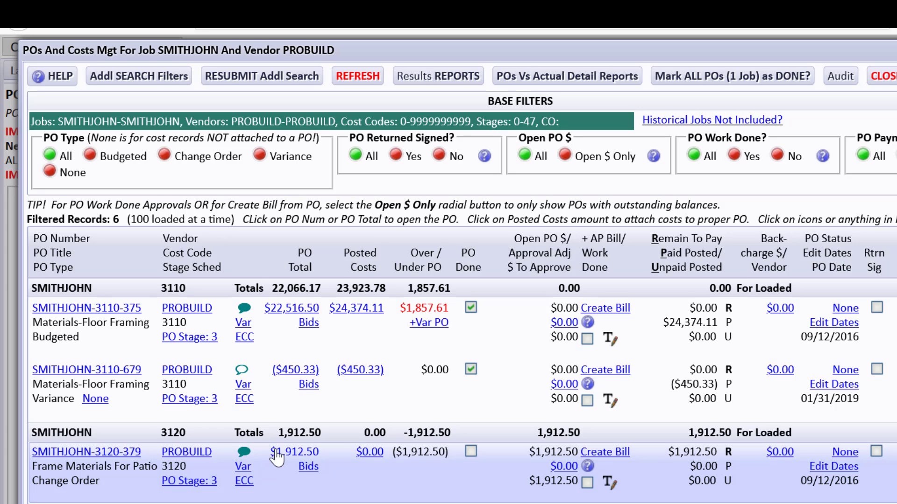
{"action": "left_click", "coordinate": [276, 452]}
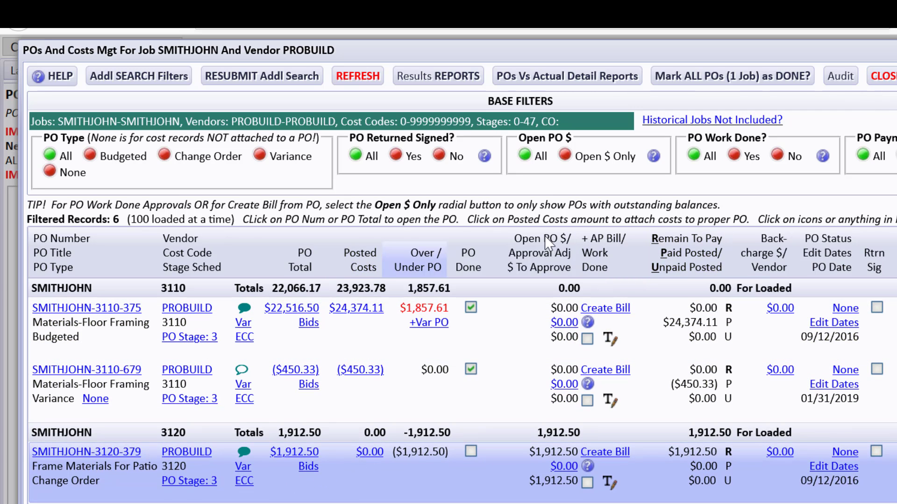
{"action": "left_click", "coordinate": [891, 77]}
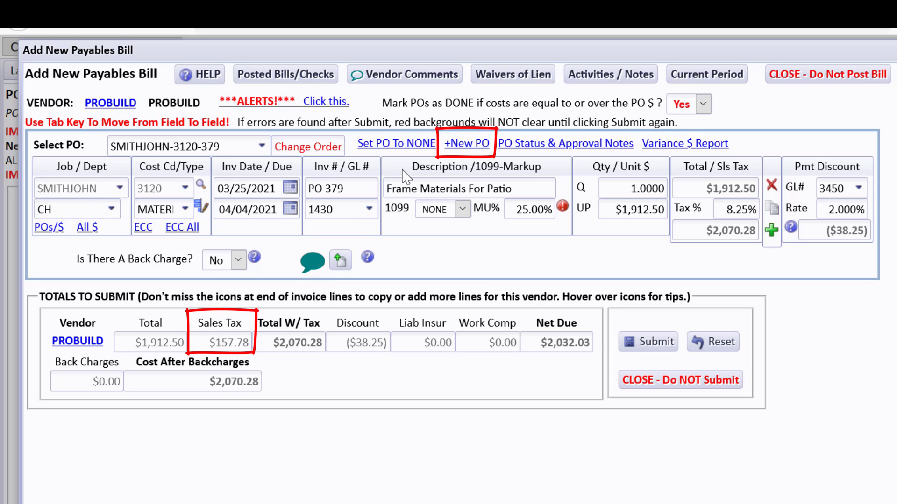
Start a new PROBUILD purchase order for the same job as the bill, using cost code 3120
{"action": "left_click", "coordinate": [460, 145]}
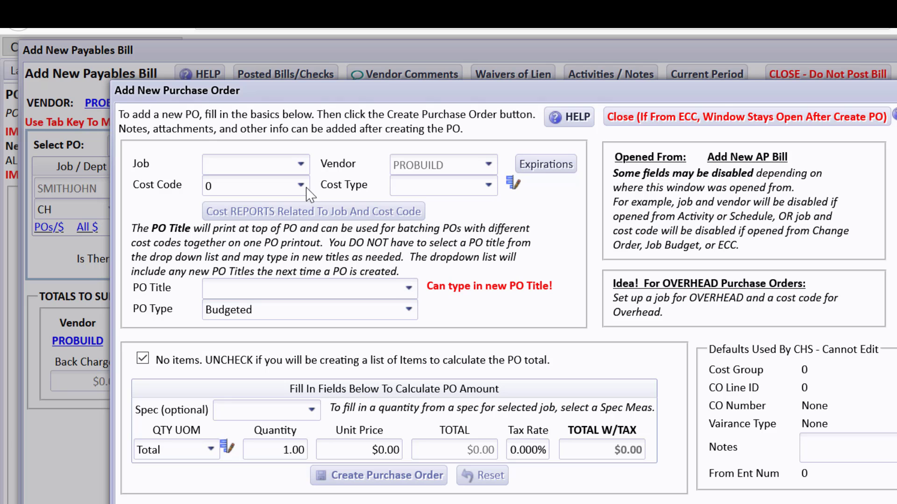
{"action": "left_click", "coordinate": [284, 166]}
{"action": "type", "text": "s"}
{"action": "key", "text": "Tab"}
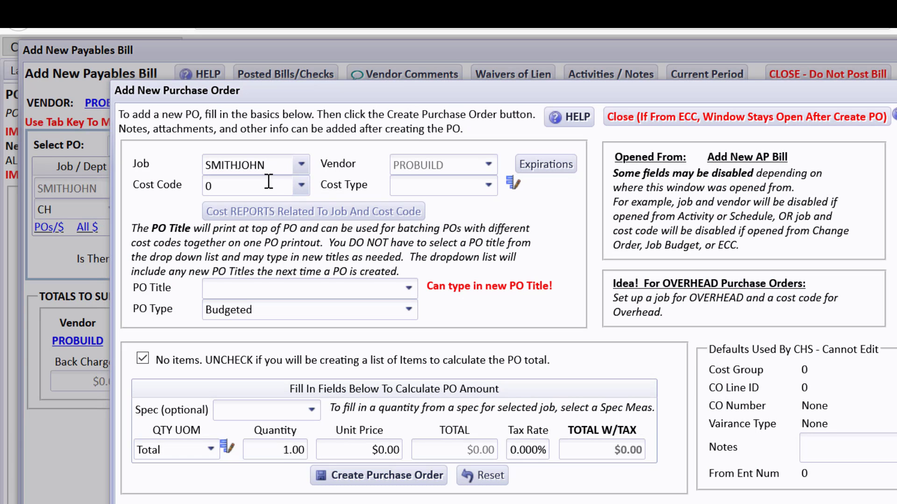
{"action": "left_click_drag", "start_coordinate": [302, 90], "coordinate": [388, 94]}
{"action": "left_click", "coordinate": [350, 189]}
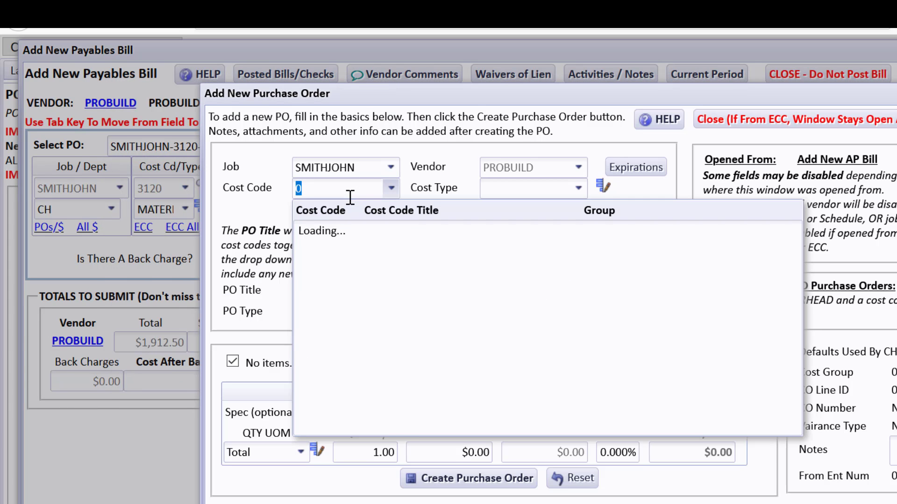
{"action": "type", "text": "312"}
{"action": "left_click", "coordinate": [412, 225]}
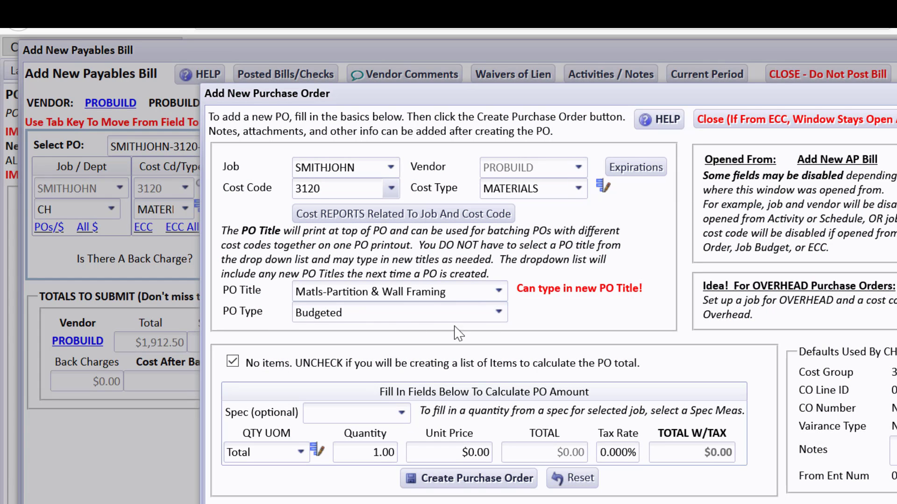
Make the new purchase order a Variance PO with a unit price of $157.78 and create it
{"action": "left_click", "coordinate": [499, 312]}
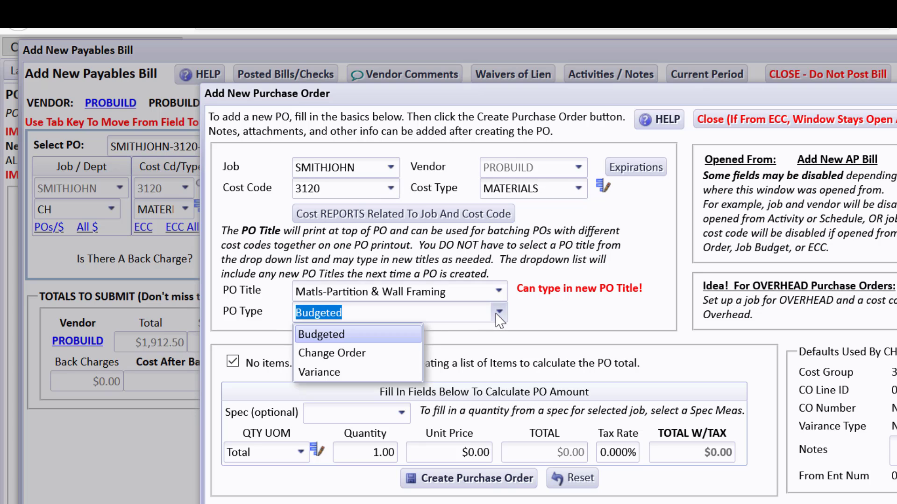
{"action": "left_click", "coordinate": [406, 369]}
{"action": "left_click_drag", "start_coordinate": [426, 93], "coordinate": [492, 91]}
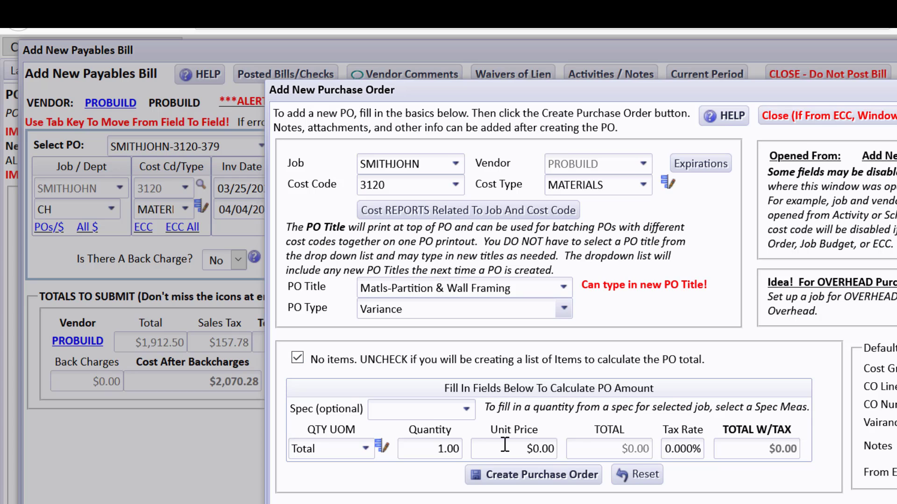
{"action": "left_click", "coordinate": [529, 446]}
{"action": "type", "text": "157.78"}
{"action": "key", "text": "Tab"}
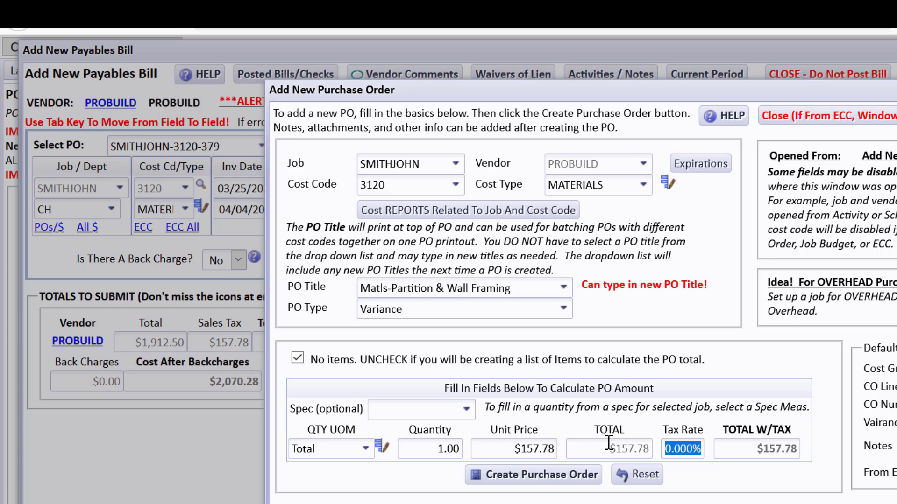
{"action": "left_click", "coordinate": [574, 476]}
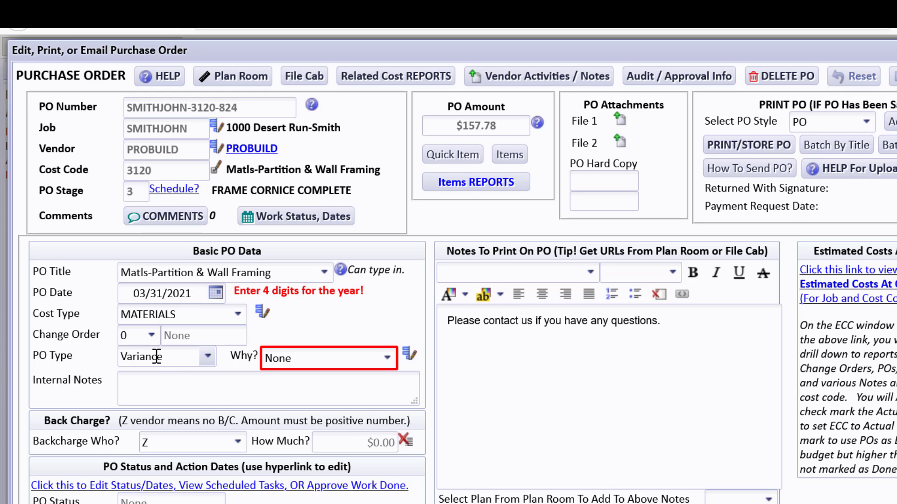
Add "Sales Tax Not Budgeted" to the list of PO variance reasons
{"action": "left_click", "coordinate": [305, 358]}
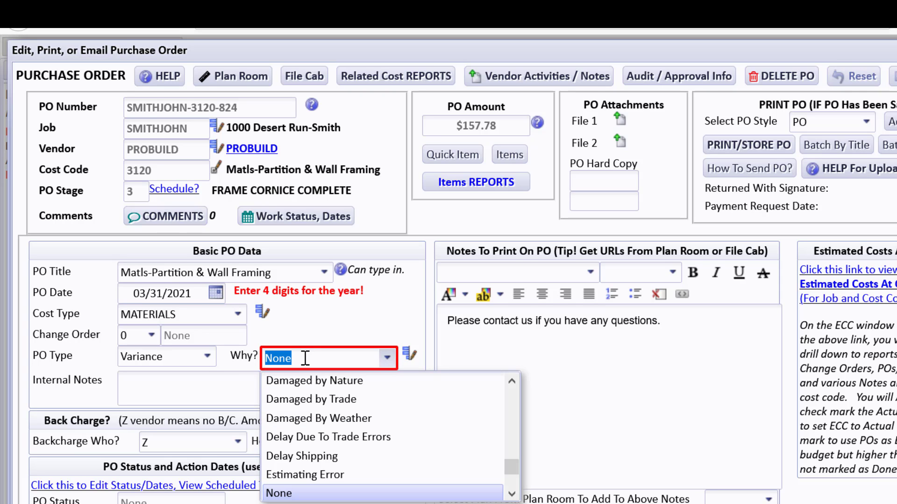
{"action": "type", "text": "s"}
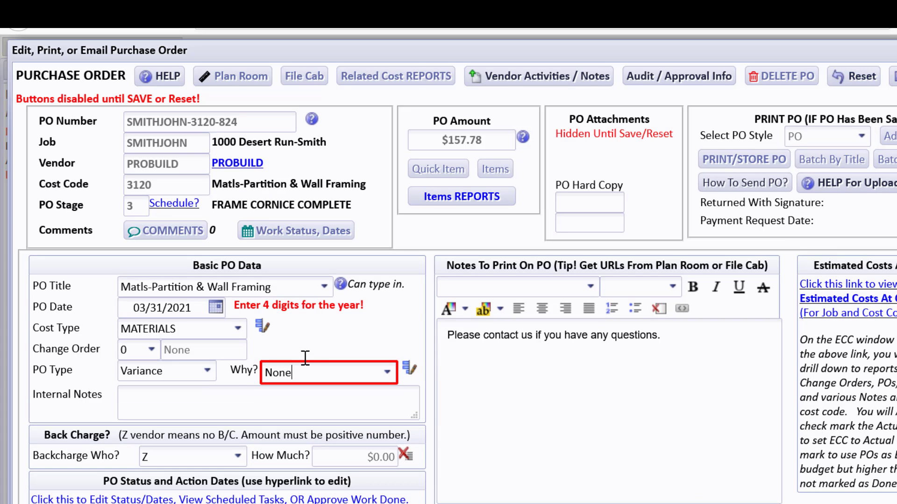
{"action": "left_click", "coordinate": [410, 372]}
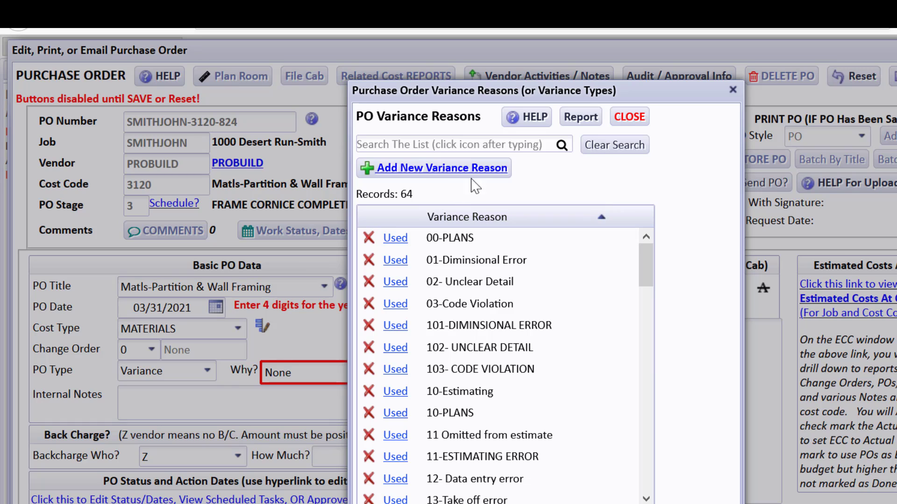
{"action": "left_click", "coordinate": [488, 173]}
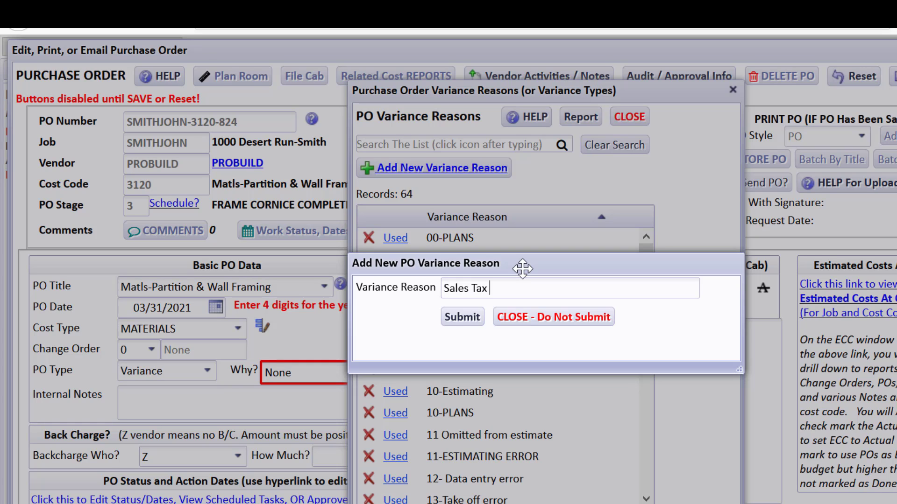
{"action": "type", "text": "Sales Tax Not Budgeted"}
{"action": "left_click", "coordinate": [460, 318]}
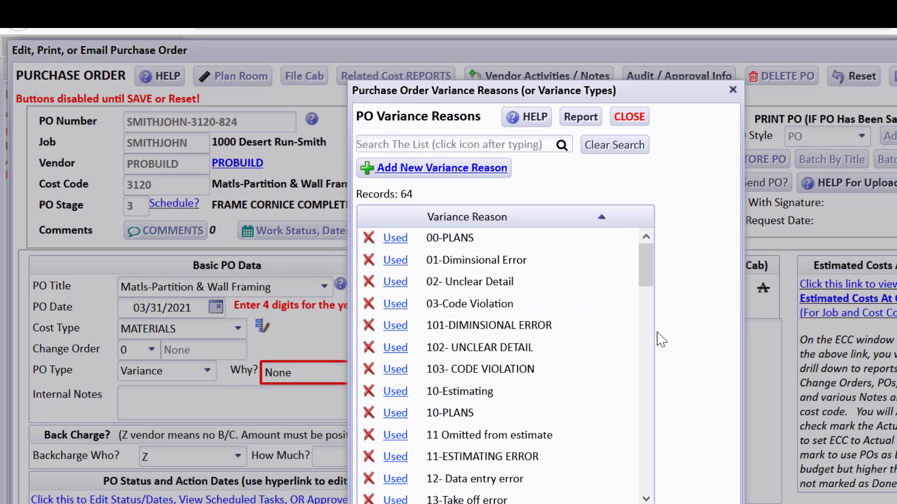
{"action": "left_click", "coordinate": [643, 117]}
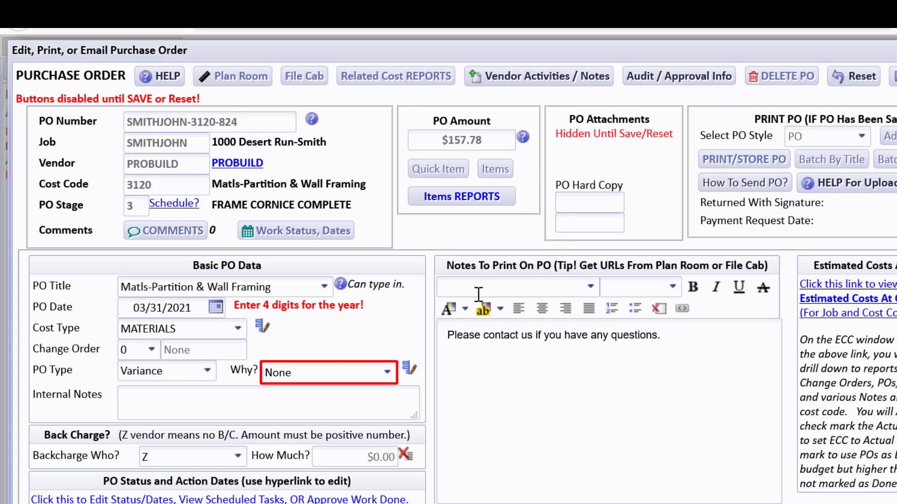
Set the variance purchase order's reason to Sales Tax Not Budgeted
{"action": "left_click", "coordinate": [327, 373]}
{"action": "type", "text": "sale"}
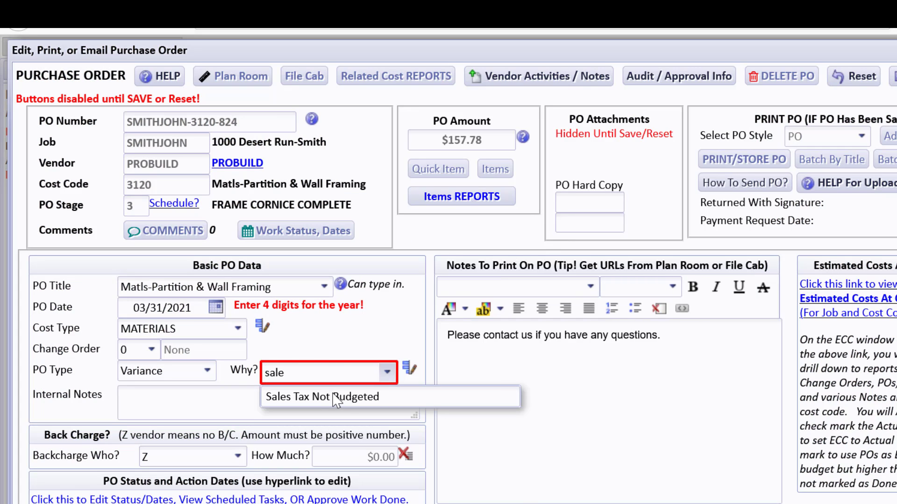
{"action": "left_click", "coordinate": [346, 398]}
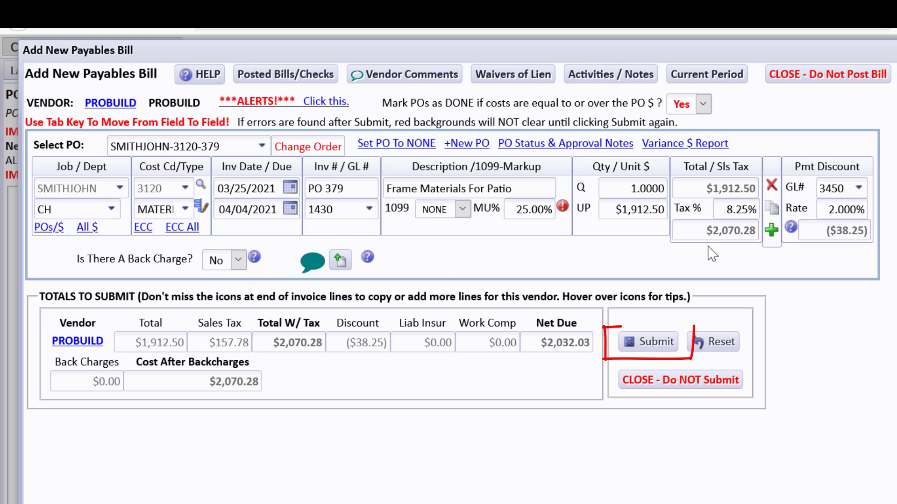
Submit the bill but pause at the alerts to review the over-budget info and the variance cost approval report
{"action": "left_click", "coordinate": [674, 340]}
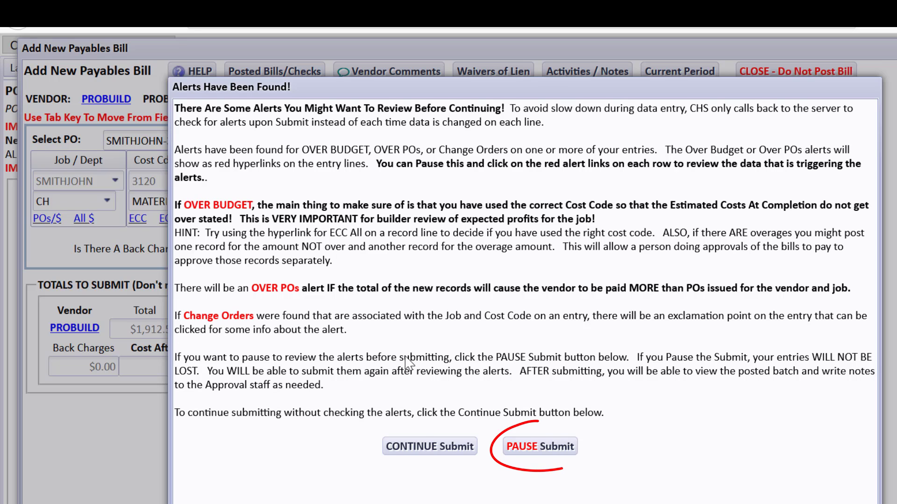
{"action": "left_click", "coordinate": [548, 448]}
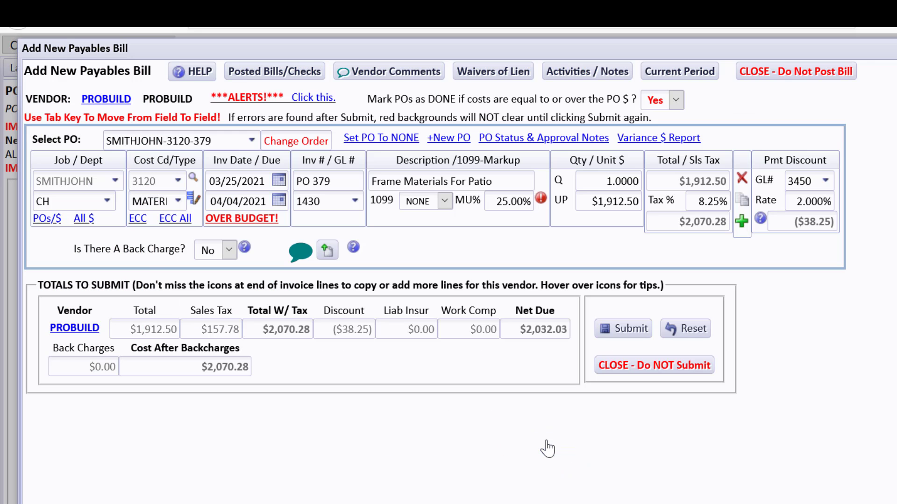
{"action": "left_click", "coordinate": [242, 219]}
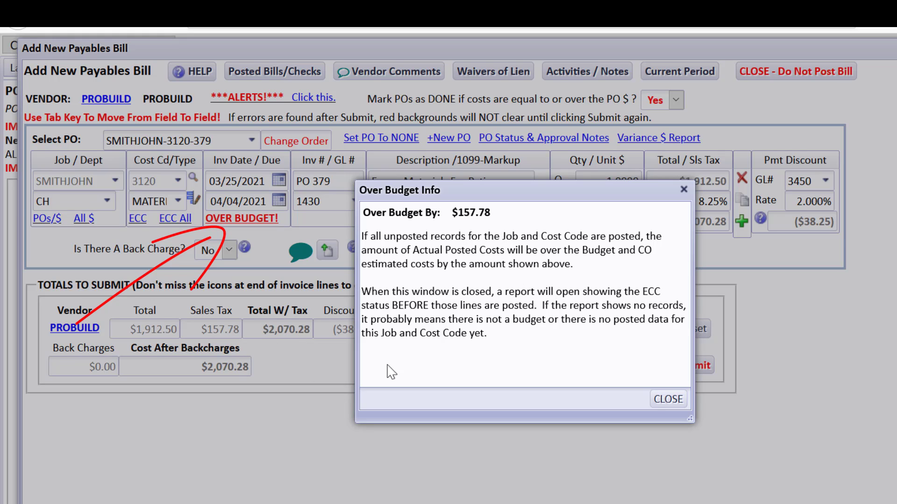
{"action": "left_click", "coordinate": [668, 399]}
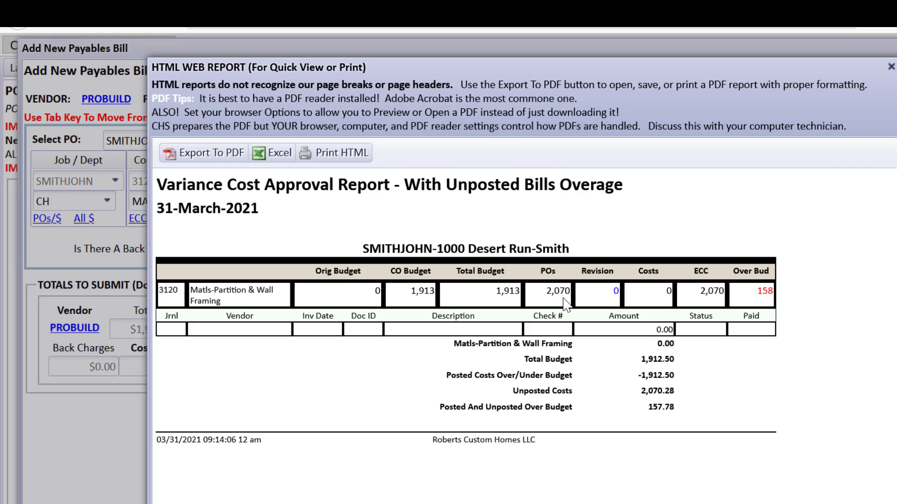
{"action": "left_click", "coordinate": [850, 503]}
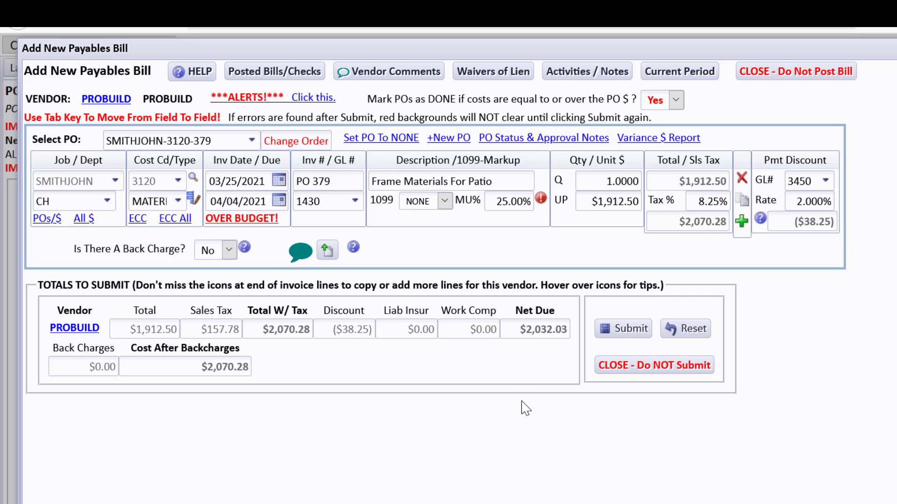
Submit the bill again, continue past the alerts, and post it as unpaid to pay later
{"action": "left_click", "coordinate": [619, 332]}
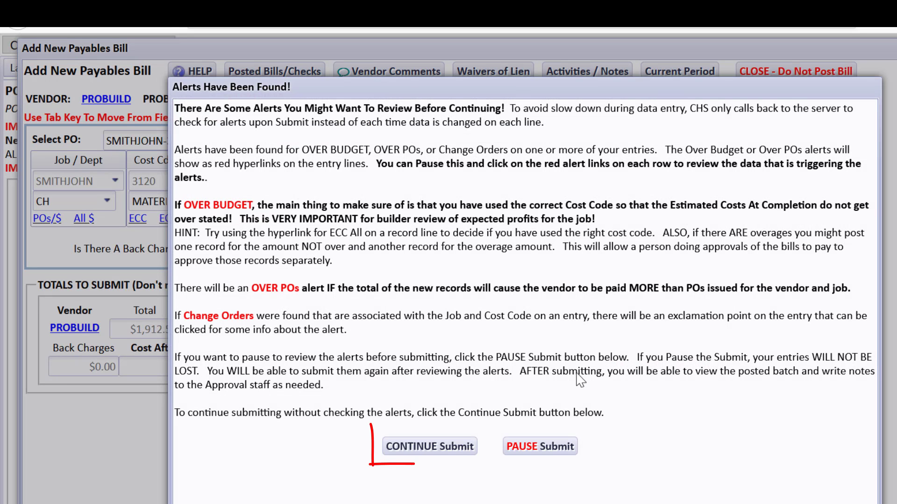
{"action": "left_click", "coordinate": [468, 448]}
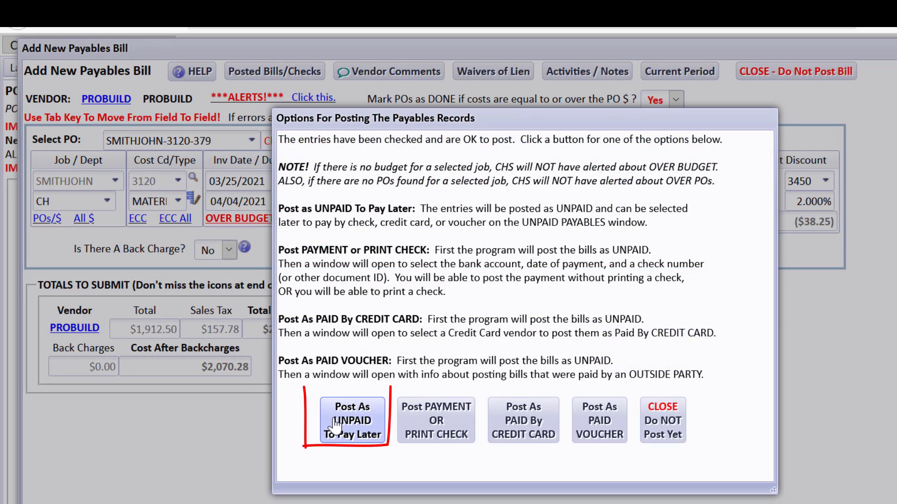
{"action": "left_click", "coordinate": [335, 426]}
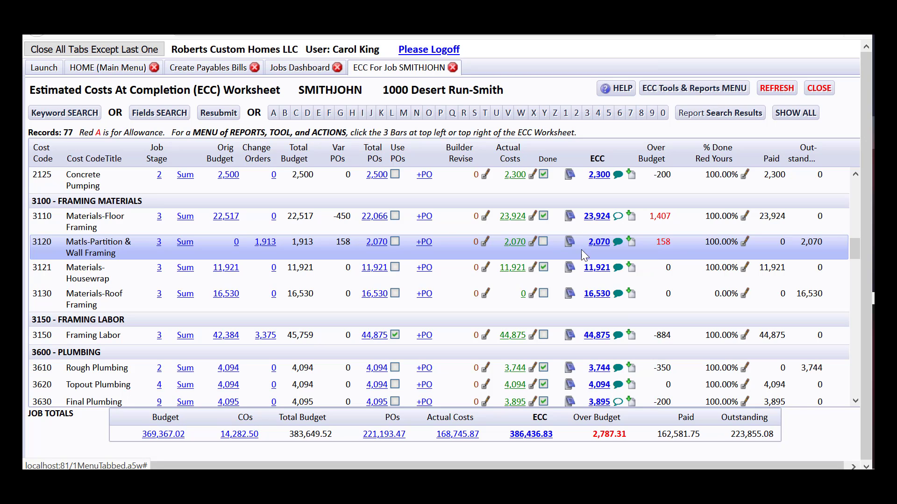
Review the comments and the purchase order, cost and pinned note data for cost code 3120 on the ECC worksheet
{"action": "left_click", "coordinate": [619, 242]}
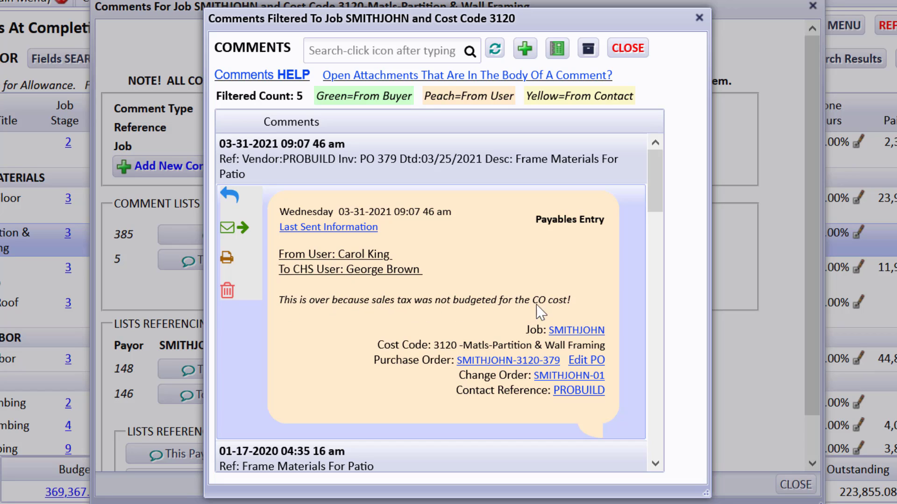
{"action": "left_click", "coordinate": [623, 46]}
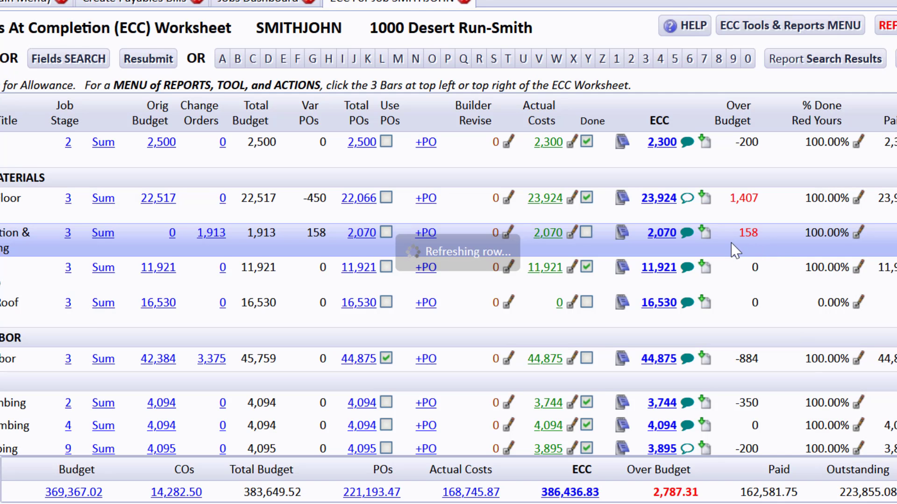
{"action": "left_click", "coordinate": [622, 232]}
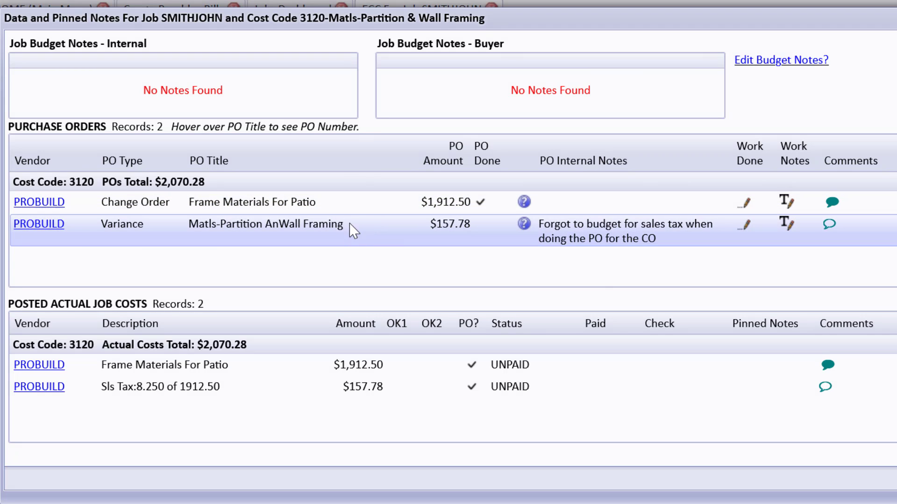
{"action": "mouse_move", "coordinate": [344, 230]}
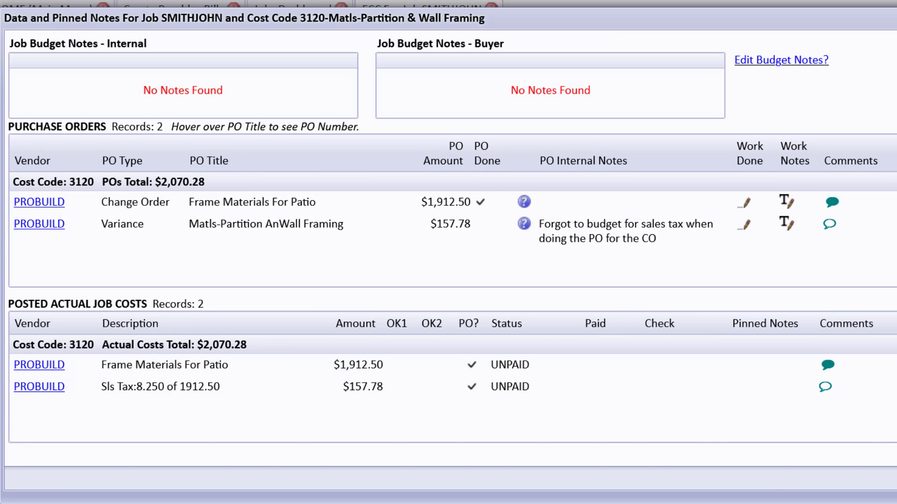
{"action": "left_click", "coordinate": [893, 479]}
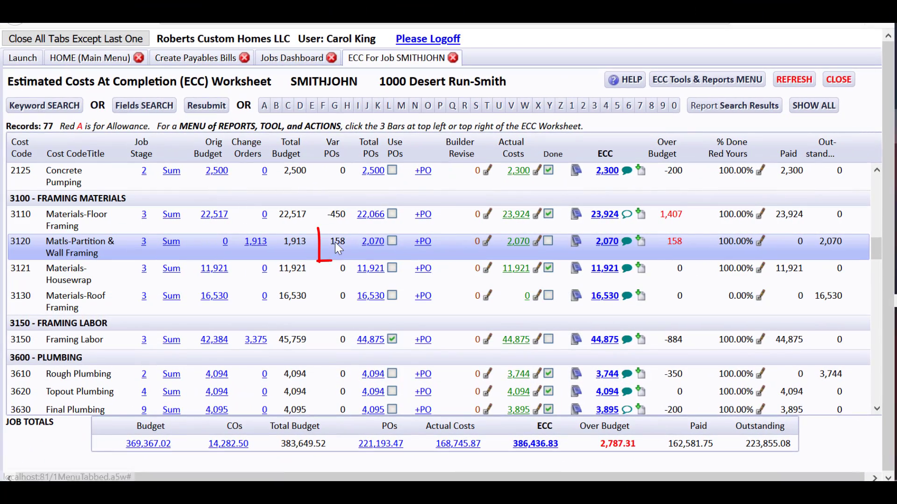
Unmark the change order PO of cost code 3120 as done and reattach its sales tax cost entry to the variance PO
{"action": "left_click", "coordinate": [374, 242]}
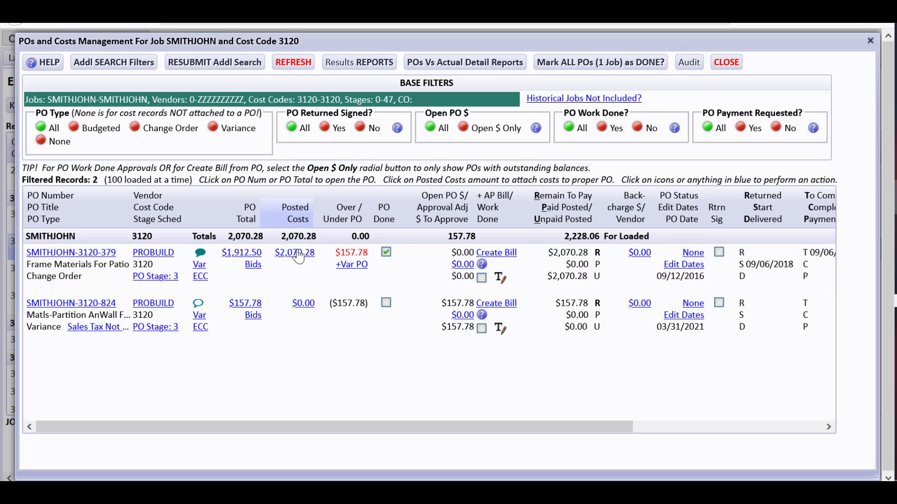
{"action": "left_click", "coordinate": [383, 250]}
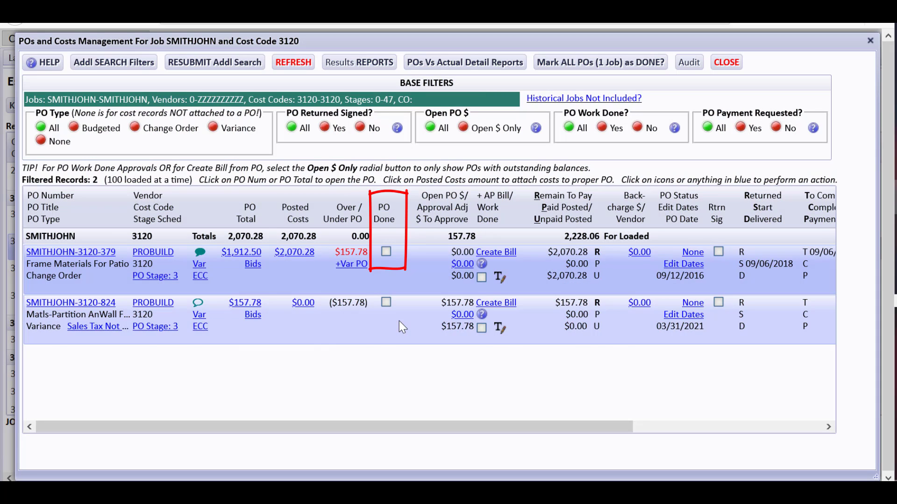
{"action": "left_click", "coordinate": [293, 252]}
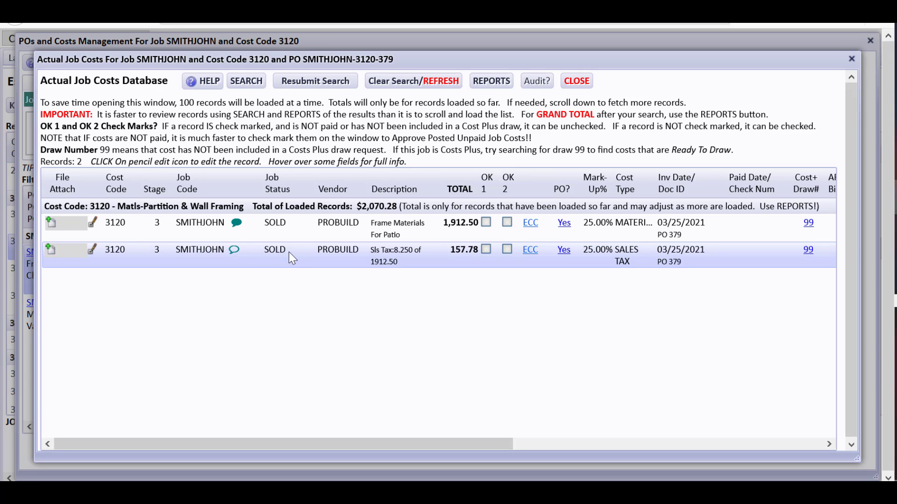
{"action": "left_click", "coordinate": [92, 252]}
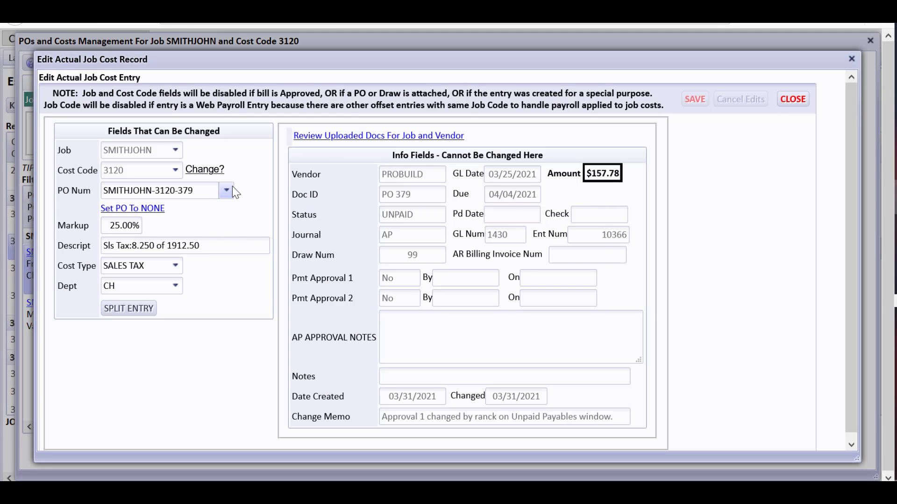
{"action": "left_click", "coordinate": [232, 188]}
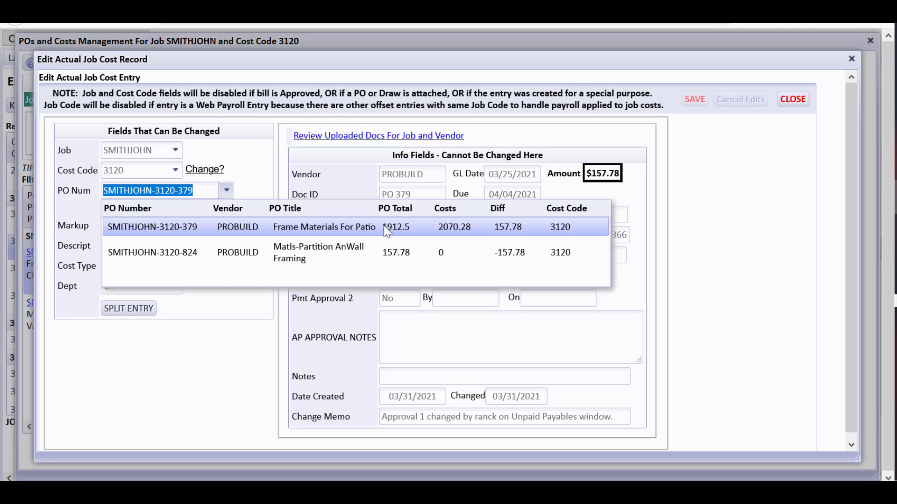
{"action": "left_click", "coordinate": [351, 252]}
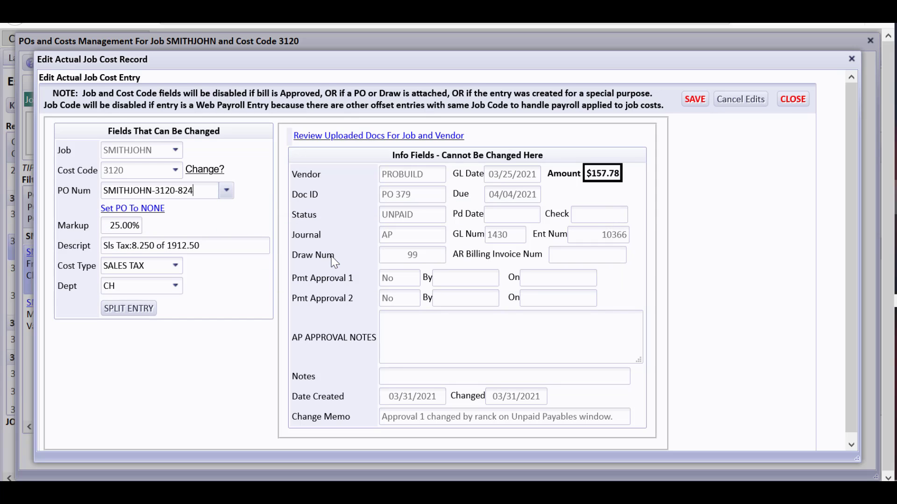
{"action": "left_click", "coordinate": [695, 100]}
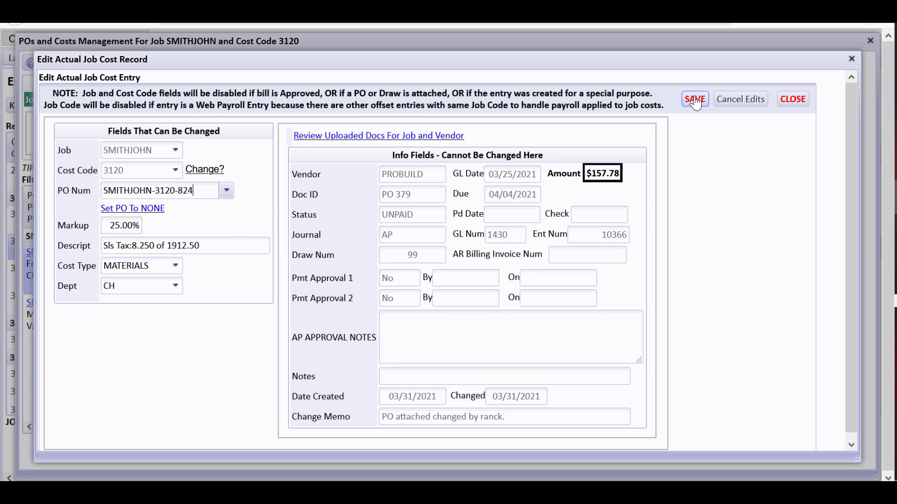
{"action": "left_click", "coordinate": [789, 104]}
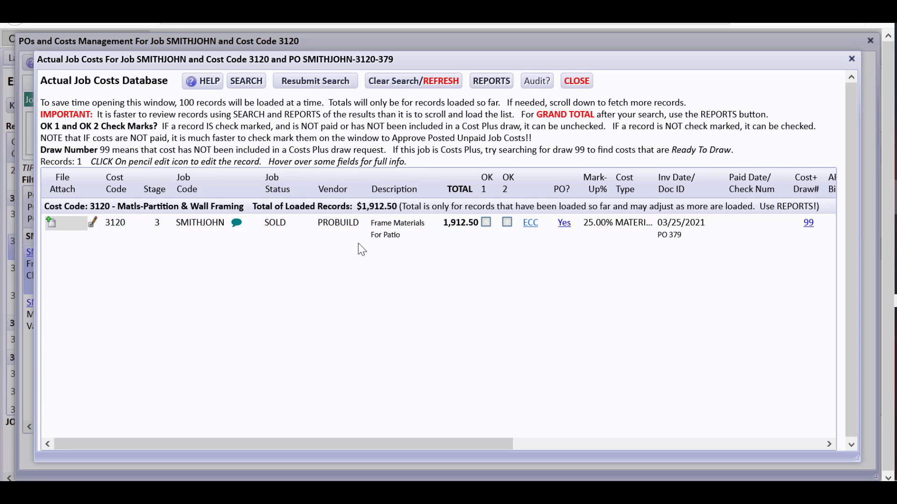
{"action": "left_click", "coordinate": [578, 82]}
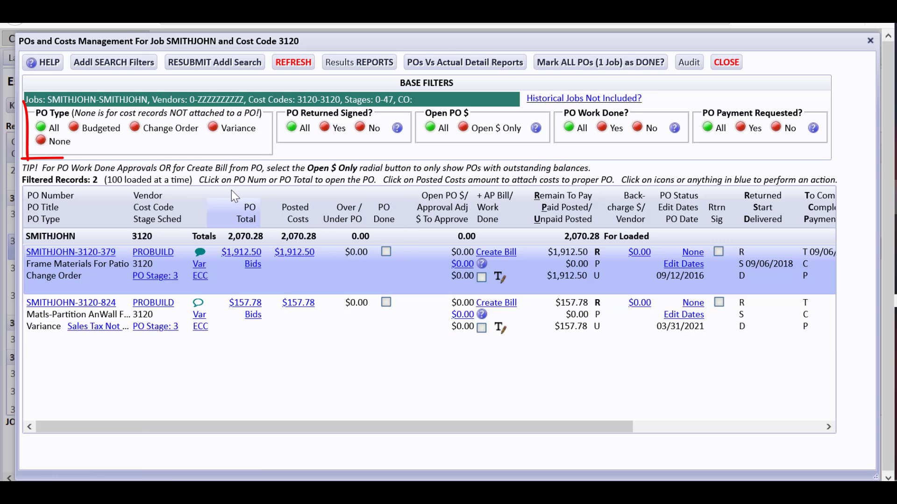
Filter the cost code's purchase orders to the Variance type and review the results report by cost code
{"action": "left_click", "coordinate": [212, 133]}
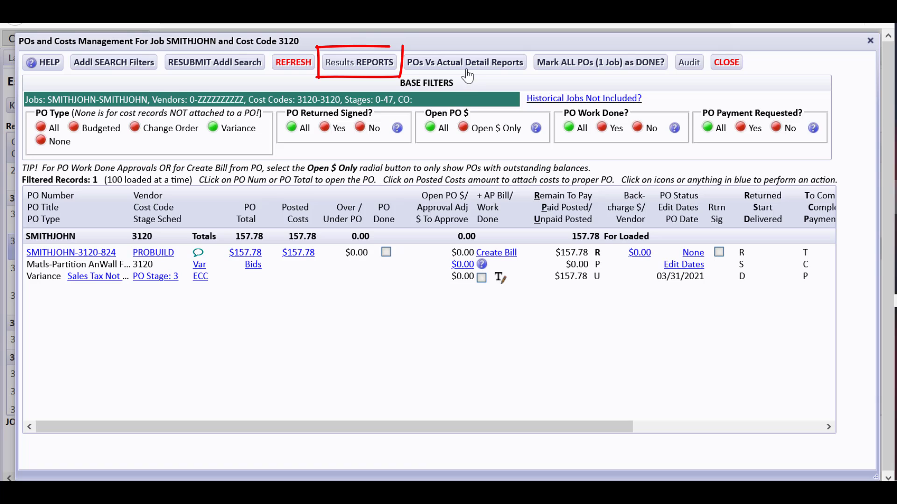
{"action": "left_click", "coordinate": [387, 64]}
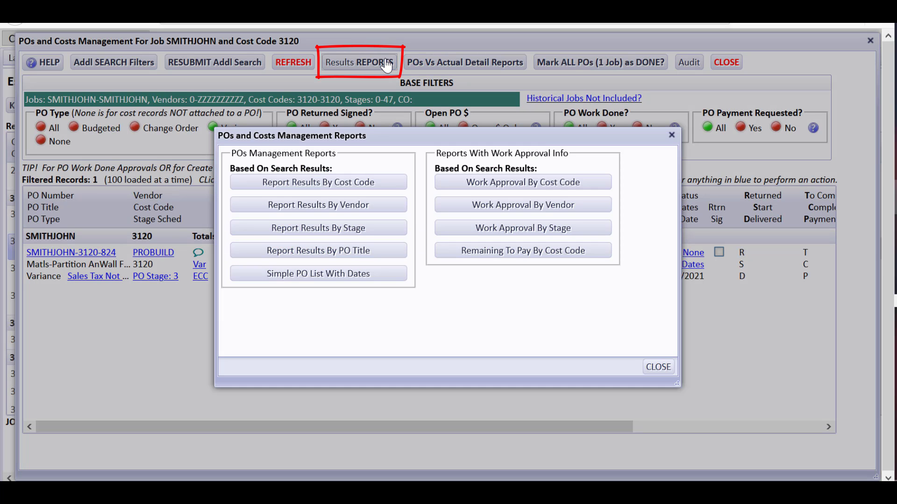
{"action": "left_click", "coordinate": [388, 183]}
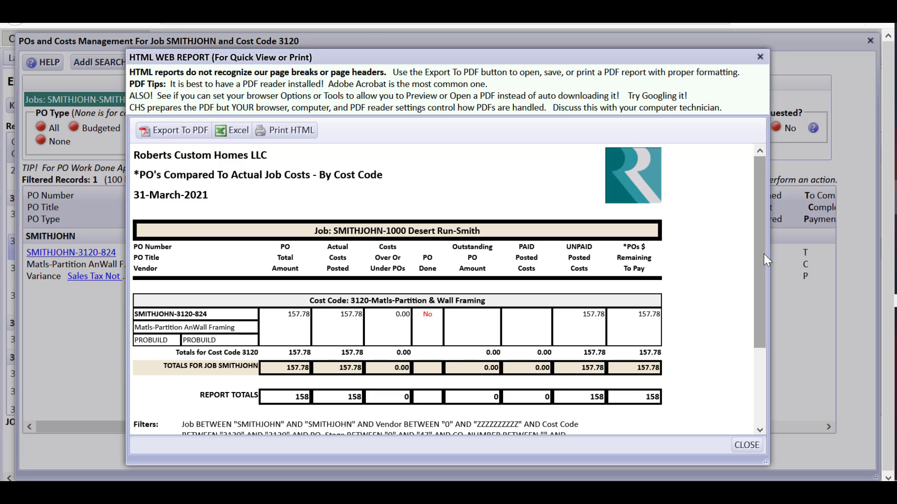
{"action": "left_click_drag", "start_coordinate": [763, 253], "coordinate": [766, 382]}
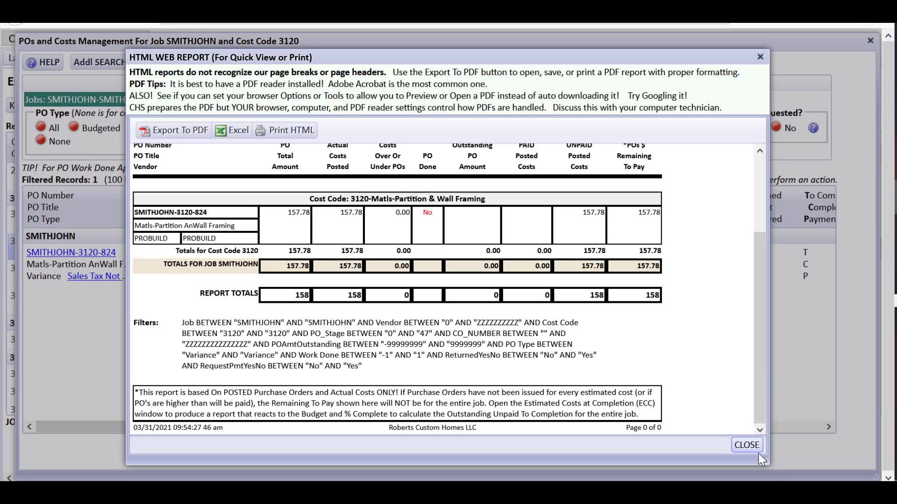
{"action": "left_click", "coordinate": [746, 445]}
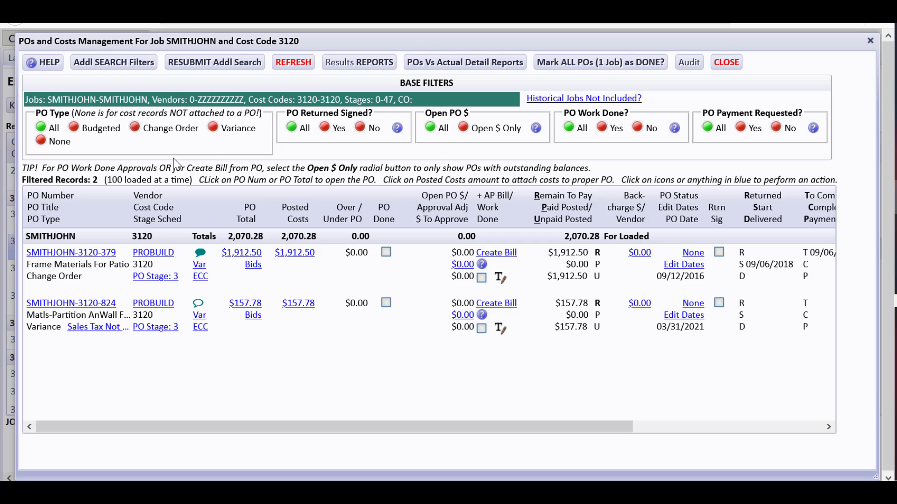
{"action": "left_click", "coordinate": [212, 127]}
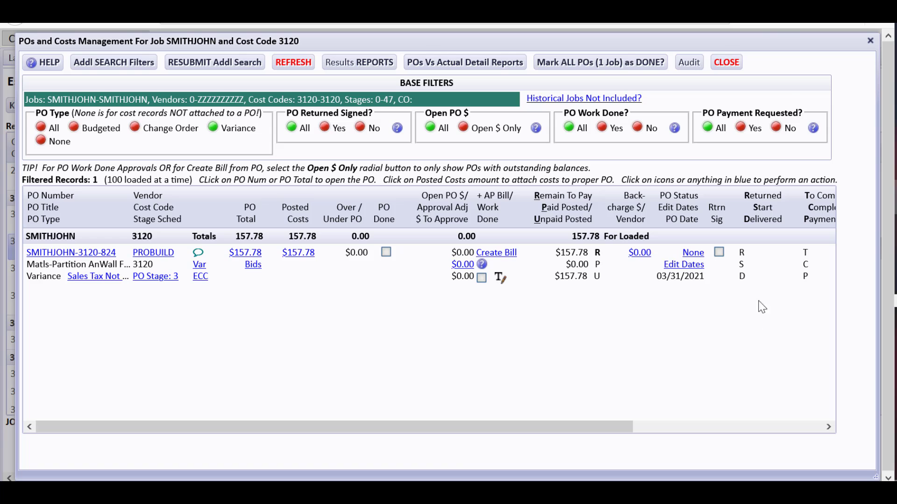
{"action": "left_click", "coordinate": [727, 63]}
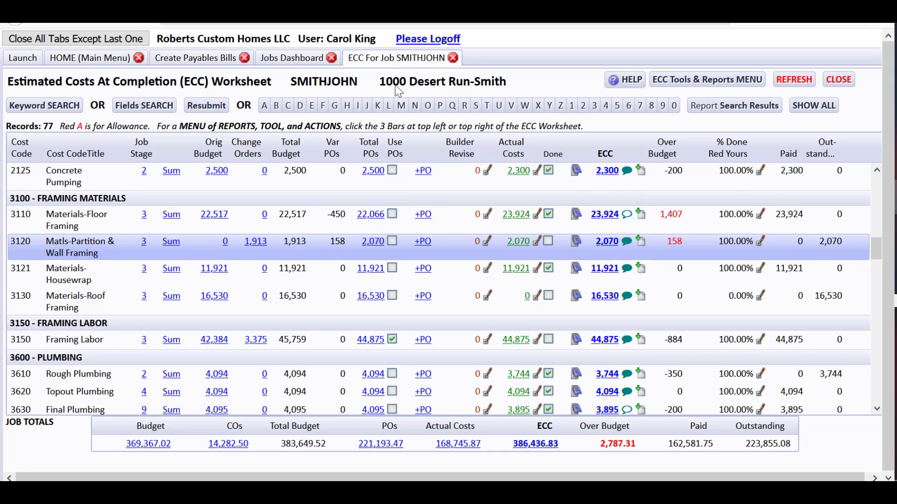
Give the first approval (OK 1) to both unpaid PROBUILD costs of the job and save the checkmarks
{"action": "left_click", "coordinate": [280, 58]}
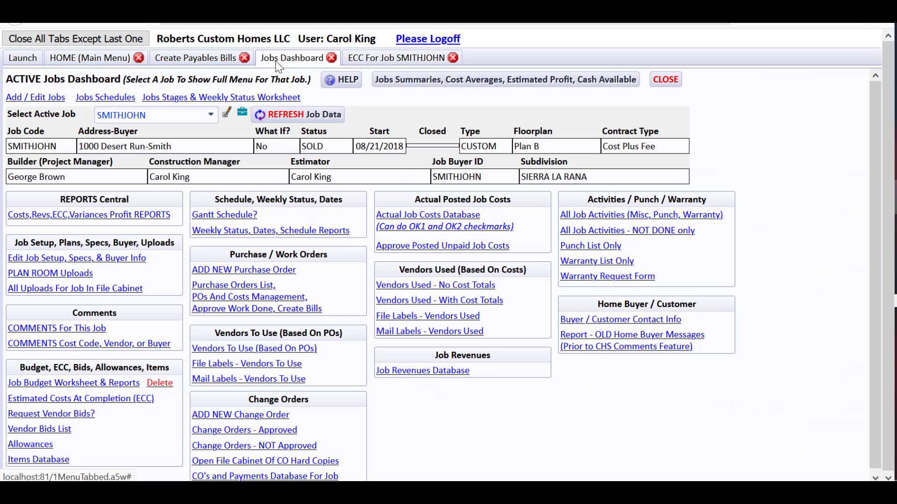
{"action": "left_click", "coordinate": [417, 246]}
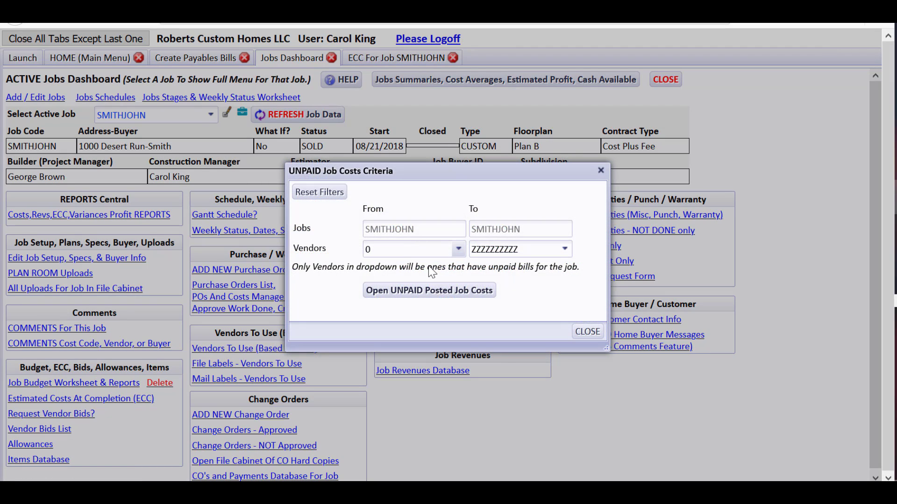
{"action": "left_click", "coordinate": [439, 290]}
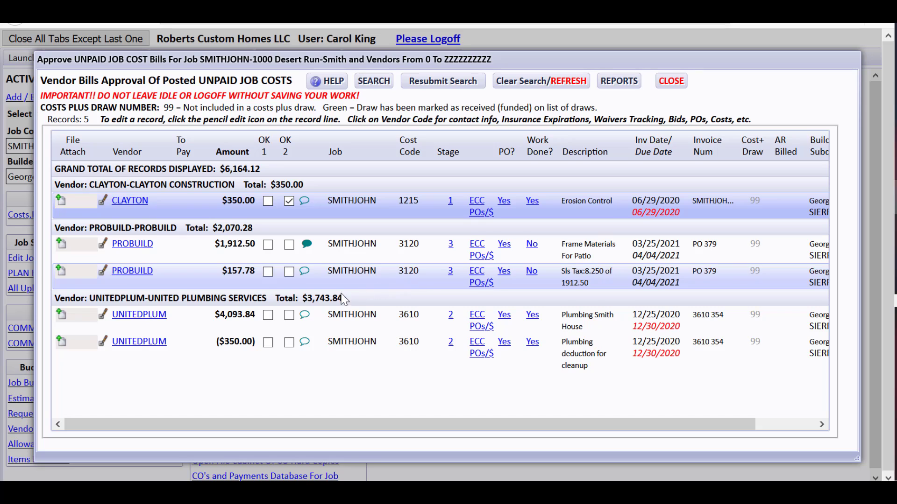
{"action": "left_click", "coordinate": [269, 245]}
{"action": "left_click", "coordinate": [267, 290]}
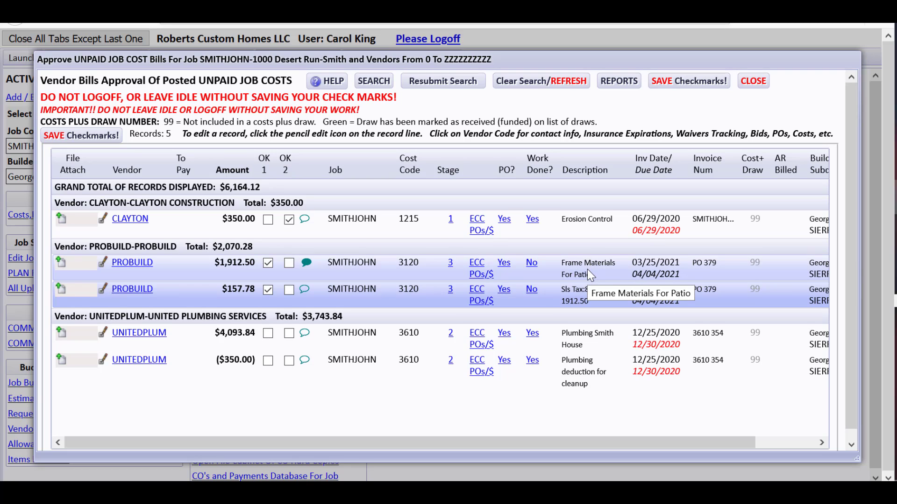
{"action": "left_click", "coordinate": [687, 81]}
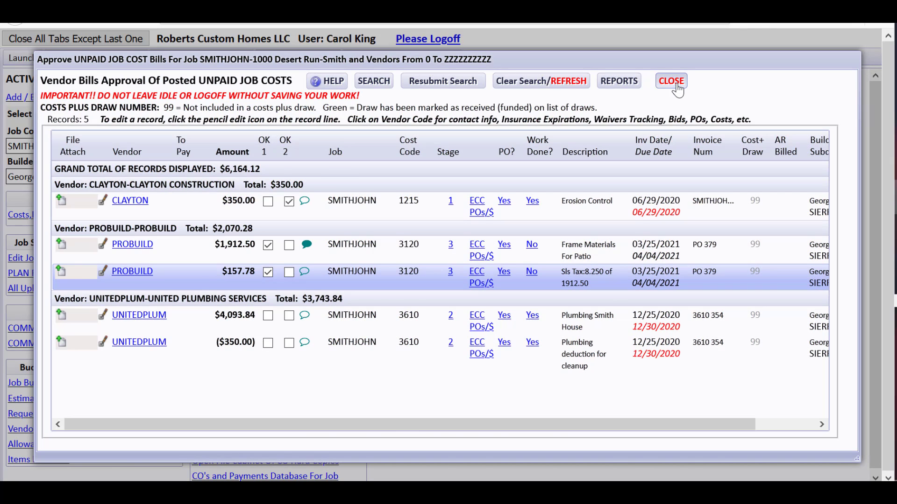
{"action": "left_click", "coordinate": [685, 87]}
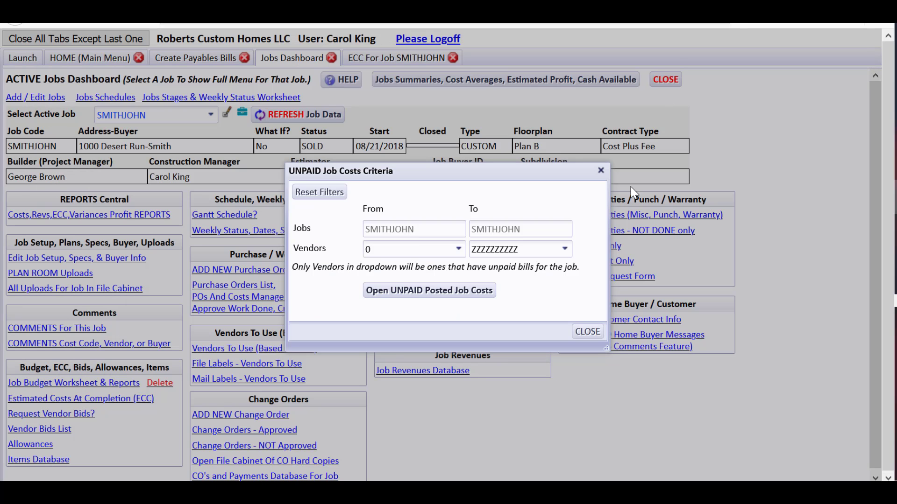
{"action": "left_click", "coordinate": [587, 333]}
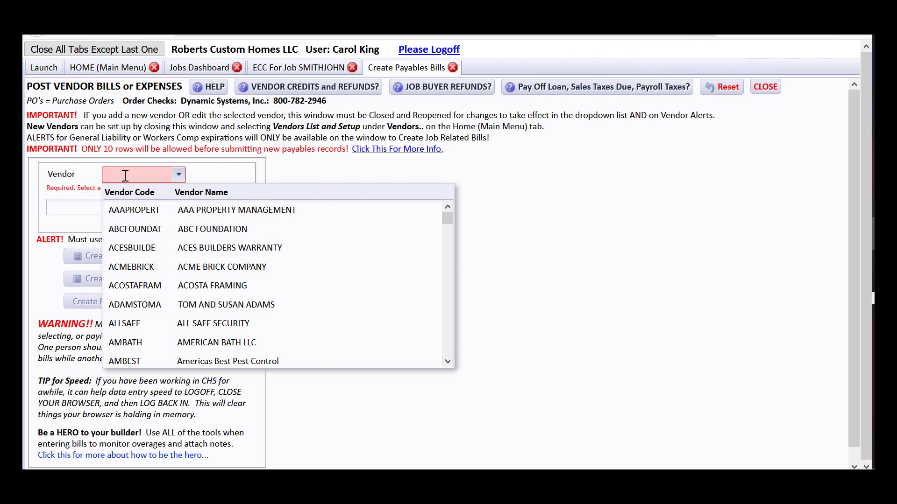
Start a new job related payables bill for vendor PROBUILD
{"action": "type", "text": "pro"}
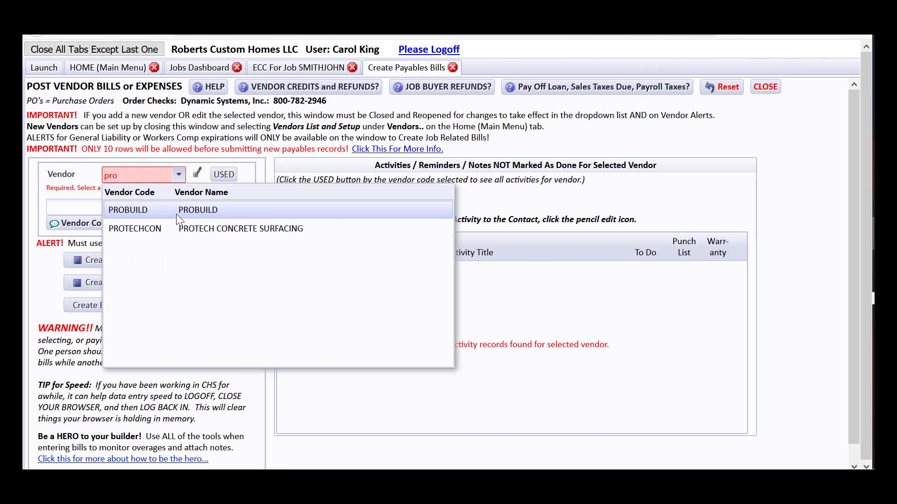
{"action": "left_click", "coordinate": [175, 214]}
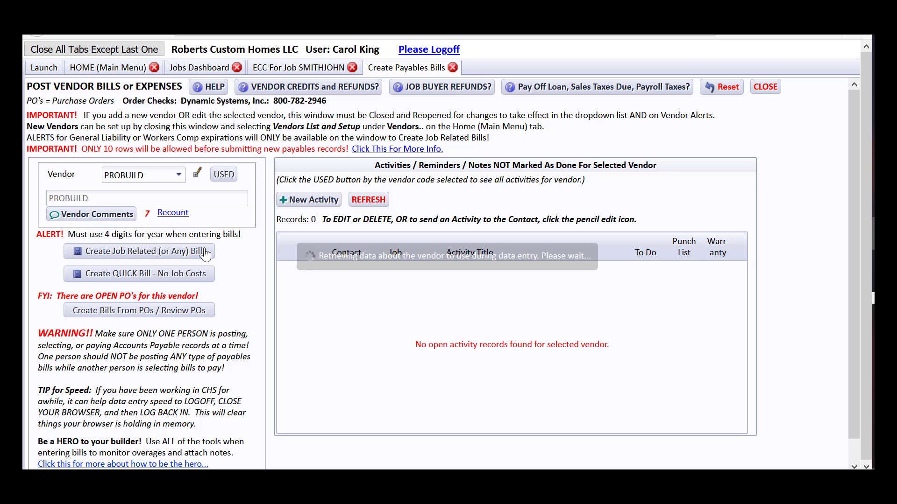
{"action": "left_click", "coordinate": [205, 252]}
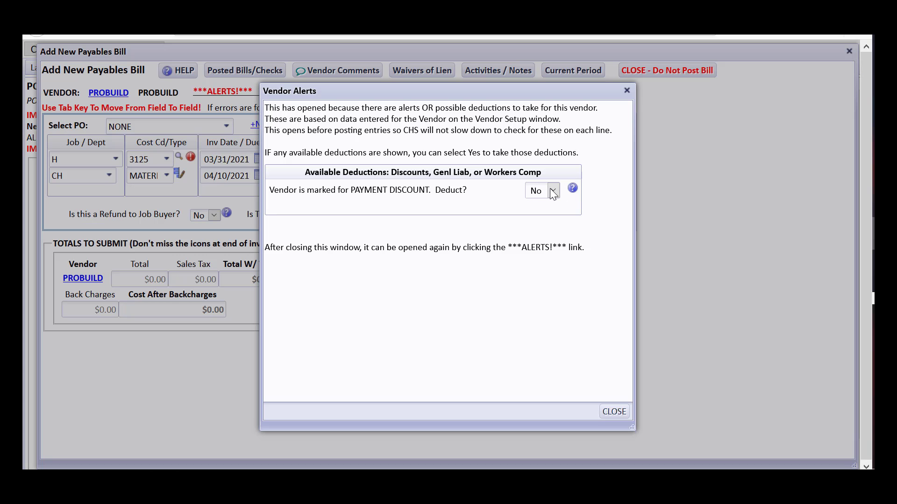
Accept the vendor's payment discount deduction for the bill without posting the discount to job costs
{"action": "left_click", "coordinate": [552, 192]}
{"action": "left_click", "coordinate": [542, 205]}
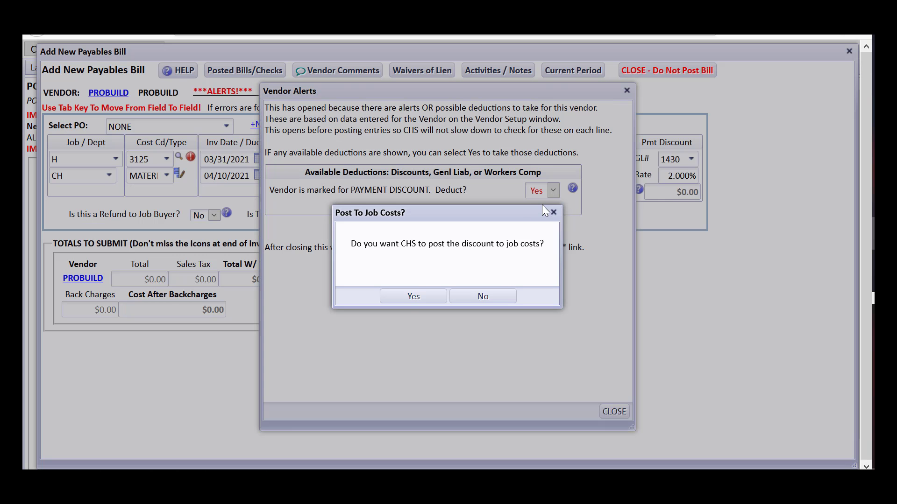
{"action": "left_click", "coordinate": [500, 299]}
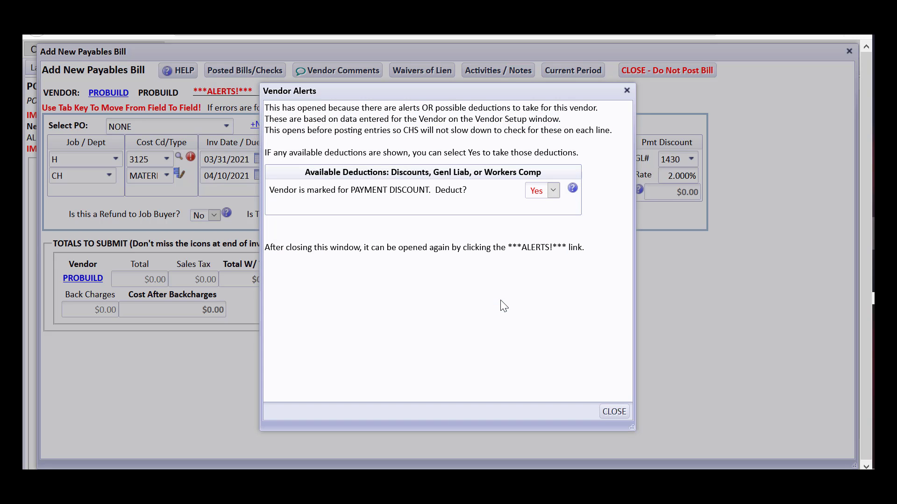
{"action": "left_click", "coordinate": [613, 411]}
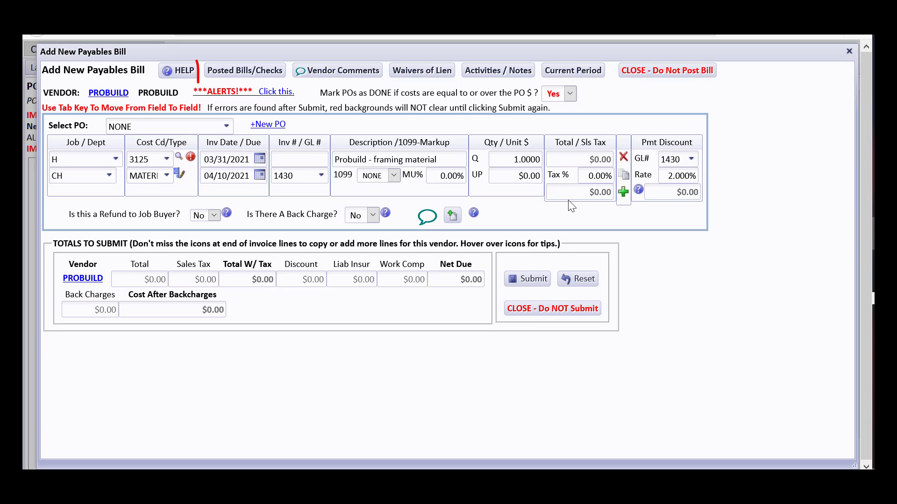
Review the ledger of all posted bills for PROBUILD, examining the discount deduction entries and their PO and job cost postings
{"action": "left_click", "coordinate": [264, 73]}
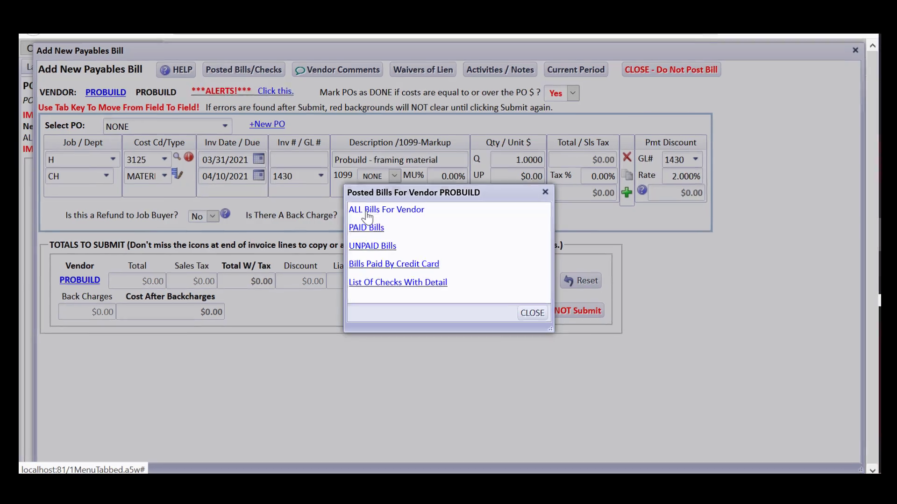
{"action": "left_click", "coordinate": [367, 210]}
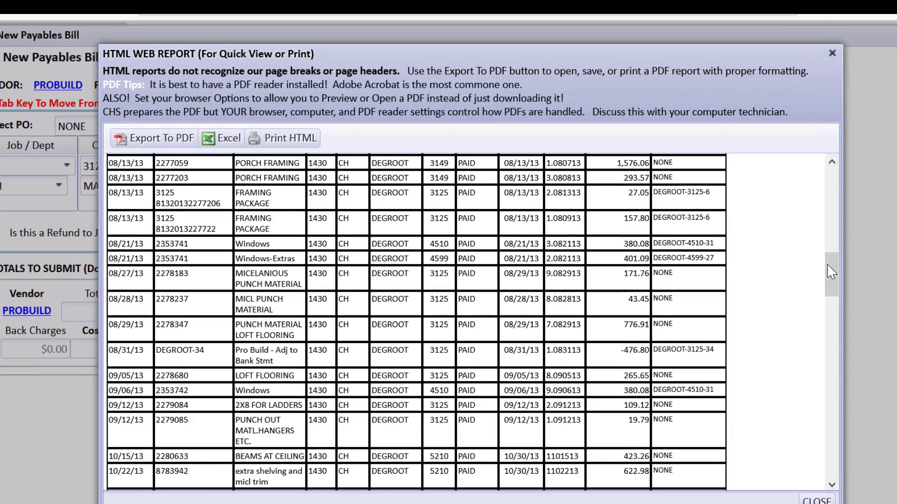
{"action": "left_click_drag", "start_coordinate": [832, 261], "coordinate": [820, 186]}
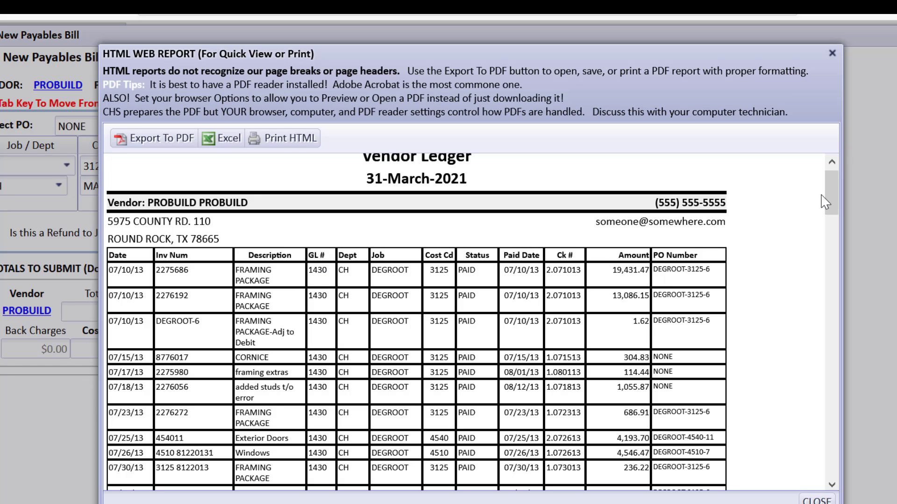
{"action": "scroll", "coordinate": [834, 186], "scroll_direction": "down", "scroll_amount": 1}
{"action": "left_click_drag", "start_coordinate": [830, 190], "coordinate": [829, 326]}
{"action": "left_click_drag", "start_coordinate": [896, 356], "coordinate": [896, 421]}
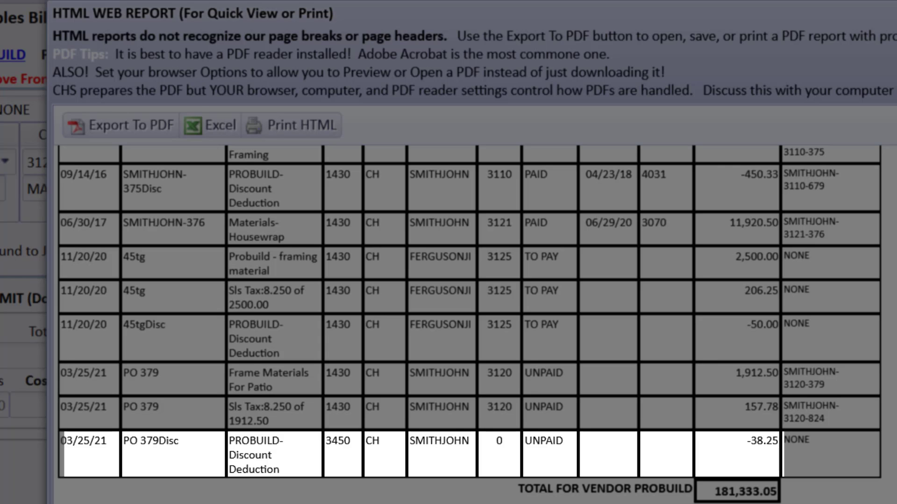
{"action": "scroll", "coordinate": [470, 324], "scroll_direction": "up", "scroll_amount": 5}
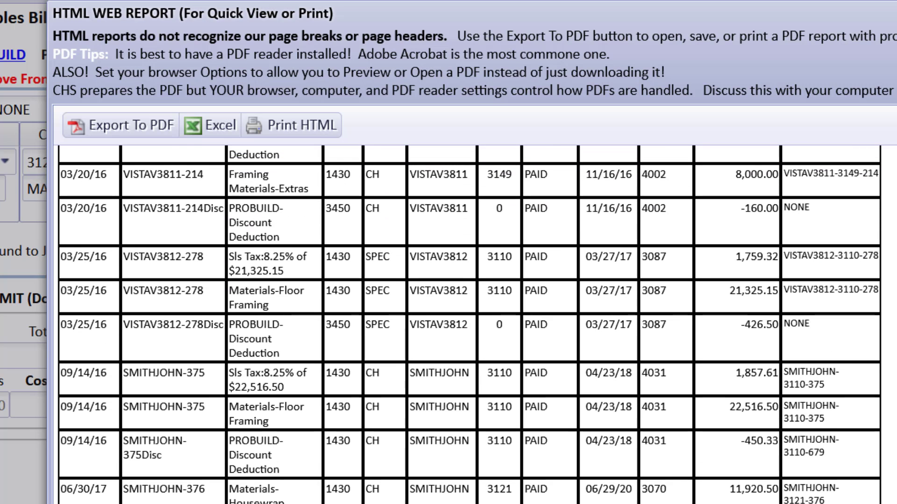
{"action": "left_click", "coordinate": [825, 503]}
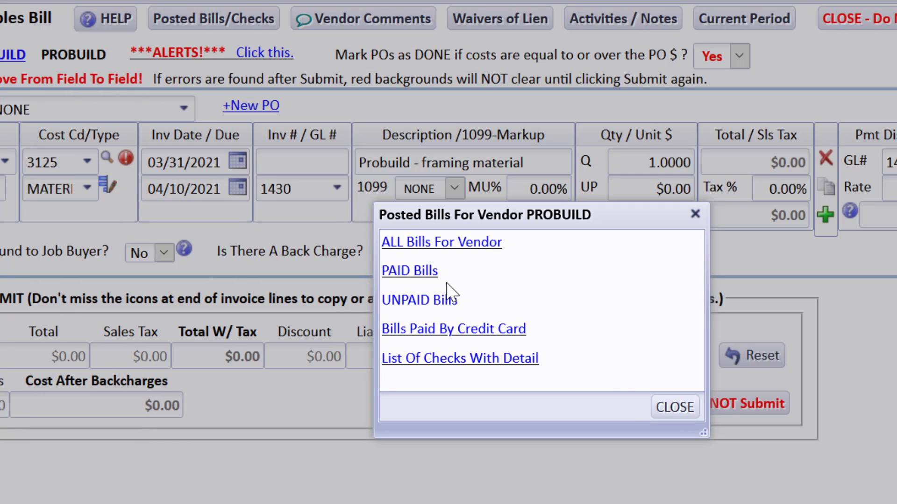
Review the PROBUILD vendor ledgers of paid bills, unpaid bills and bills paid by credit card
{"action": "left_click", "coordinate": [428, 275]}
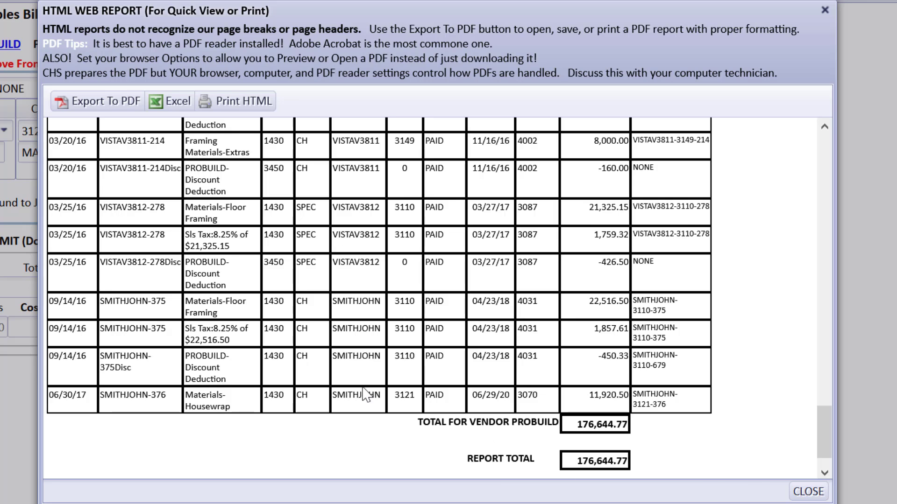
{"action": "left_click", "coordinate": [809, 492]}
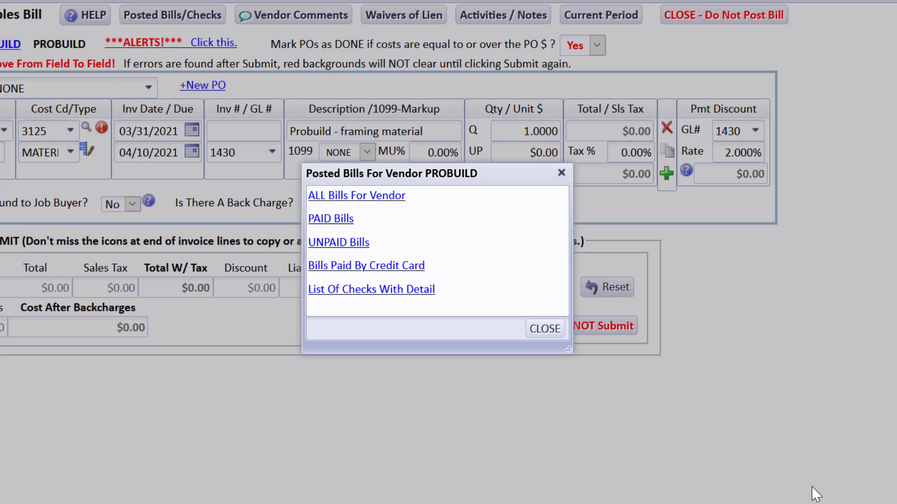
{"action": "left_click", "coordinate": [351, 243]}
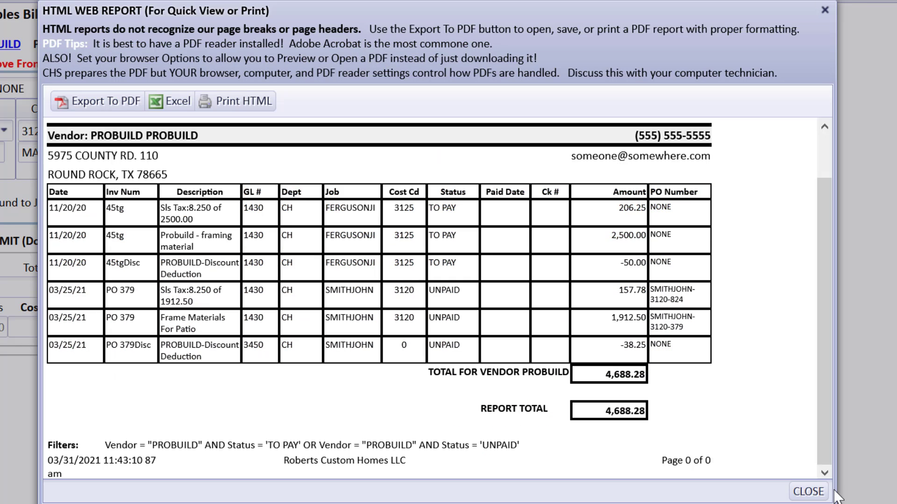
{"action": "left_click", "coordinate": [808, 492]}
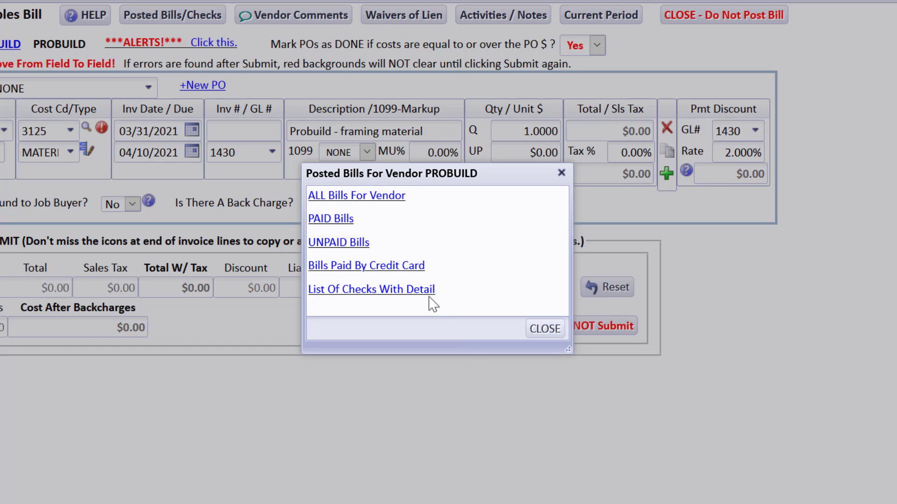
{"action": "left_click", "coordinate": [411, 267]}
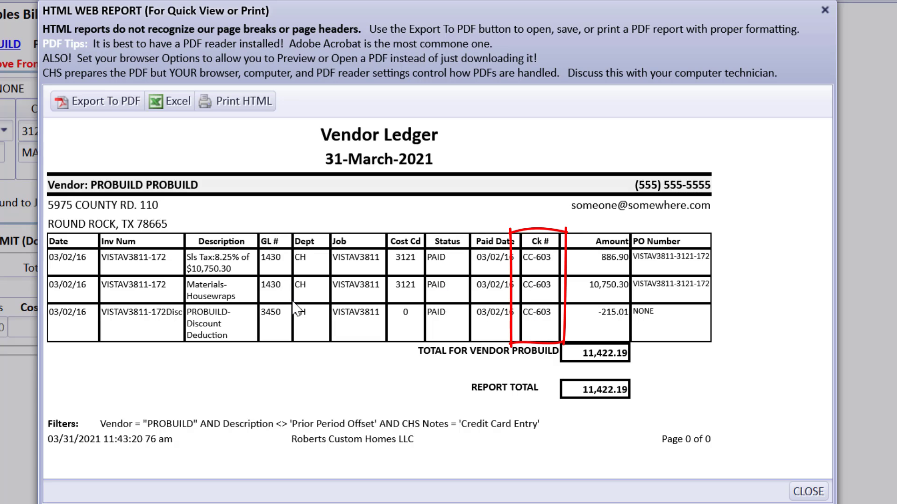
{"action": "left_click", "coordinate": [807, 492]}
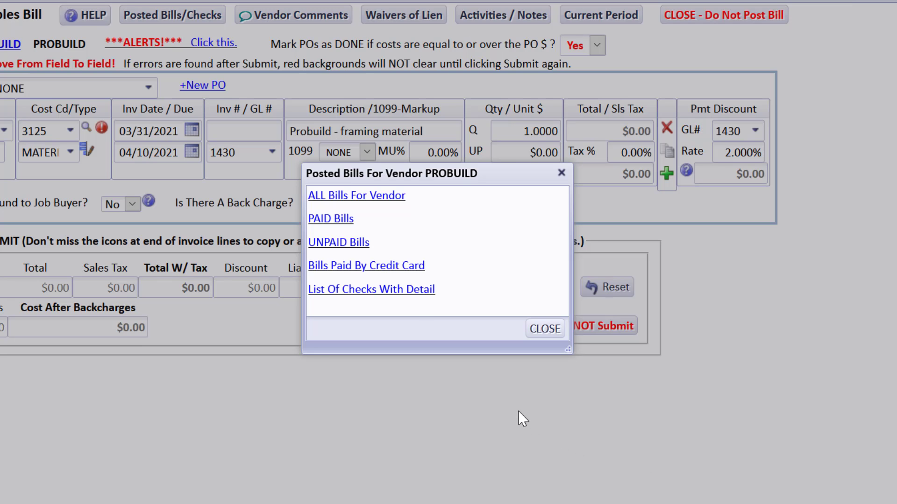
Review the detailed list of checks for PROBUILD and the vendor's tracked waivers of lien
{"action": "left_click", "coordinate": [403, 291]}
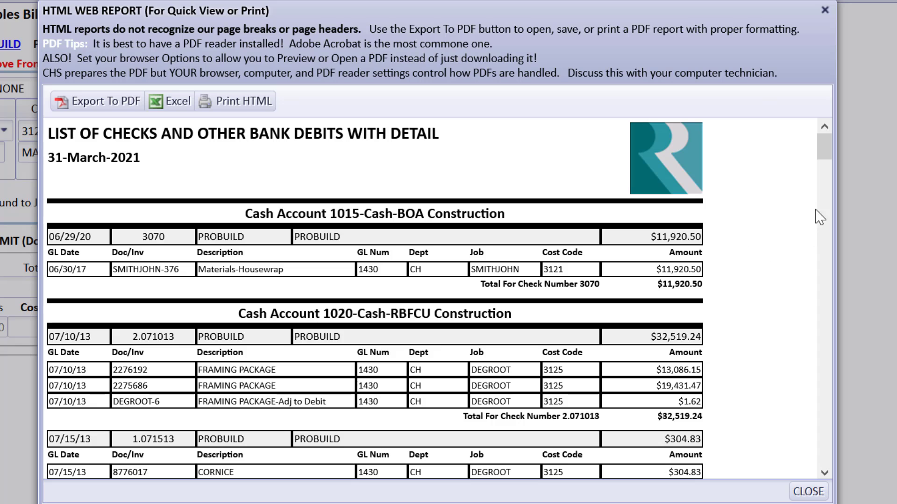
{"action": "left_click_drag", "start_coordinate": [826, 142], "coordinate": [825, 156]}
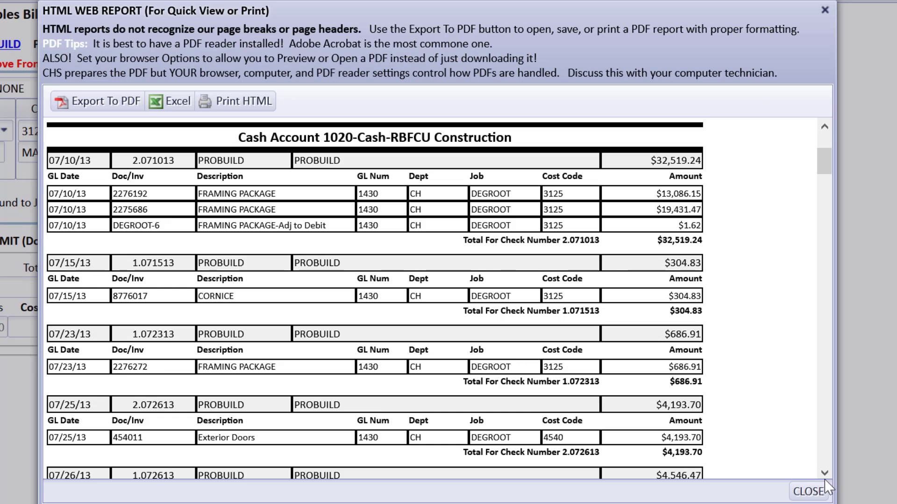
{"action": "left_click", "coordinate": [818, 493]}
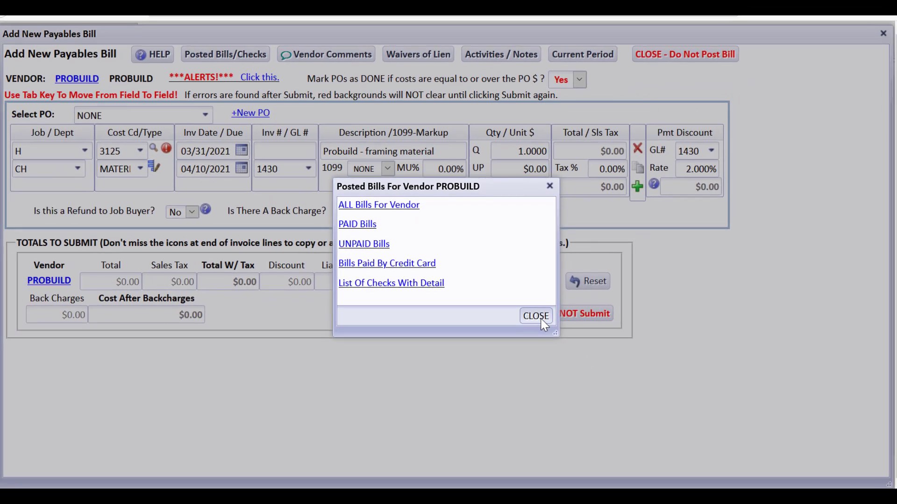
{"action": "left_click", "coordinate": [544, 328]}
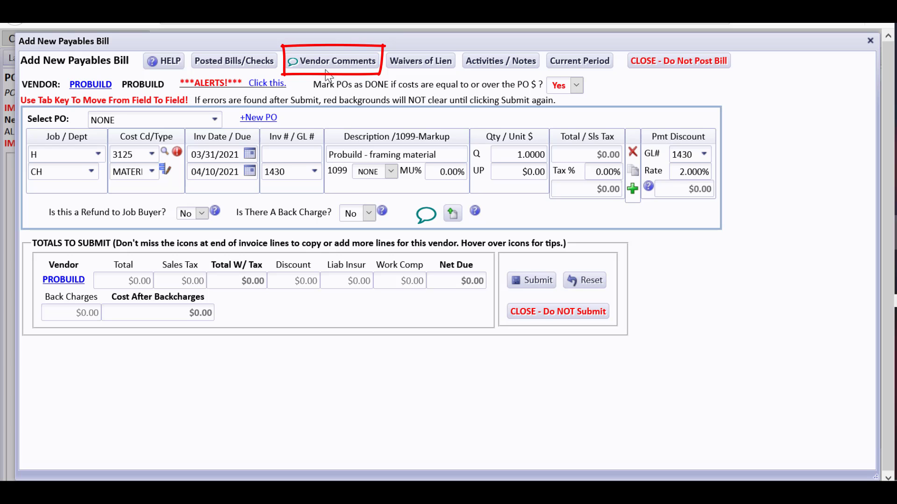
{"action": "left_click", "coordinate": [405, 64]}
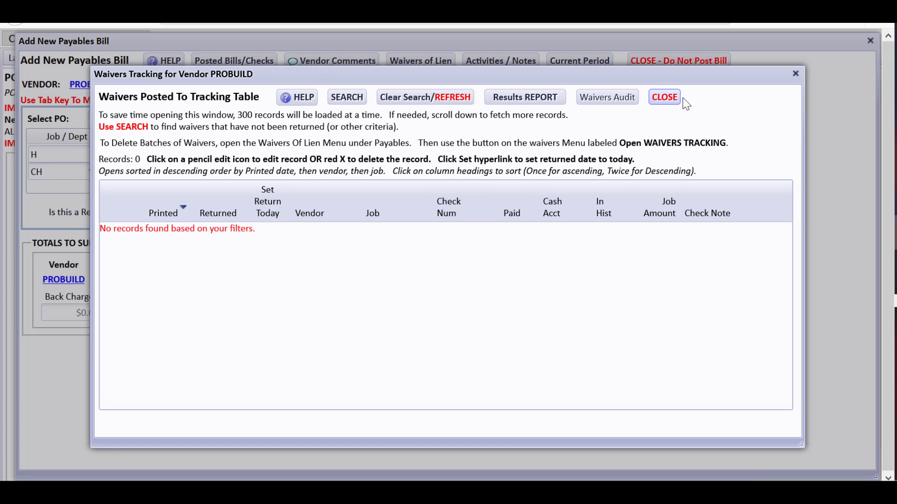
{"action": "left_click", "coordinate": [665, 98]}
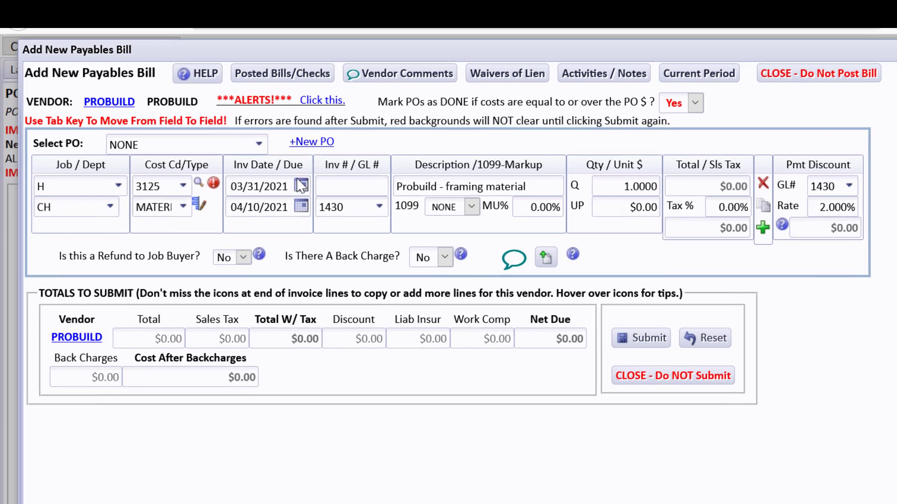
Set the bill's invoice date to 01/01/2018, accepting the old date and dismissing the accounting period alert
{"action": "left_click", "coordinate": [294, 184]}
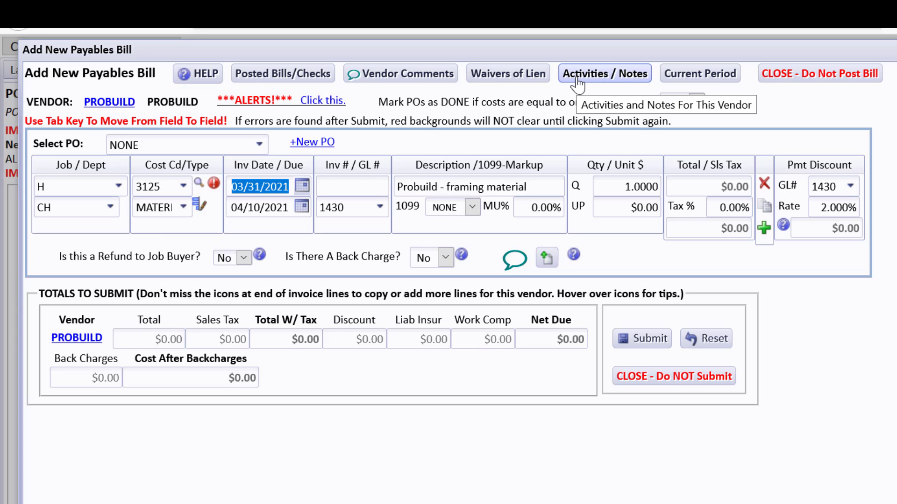
{"action": "type", "text": "01012021"}
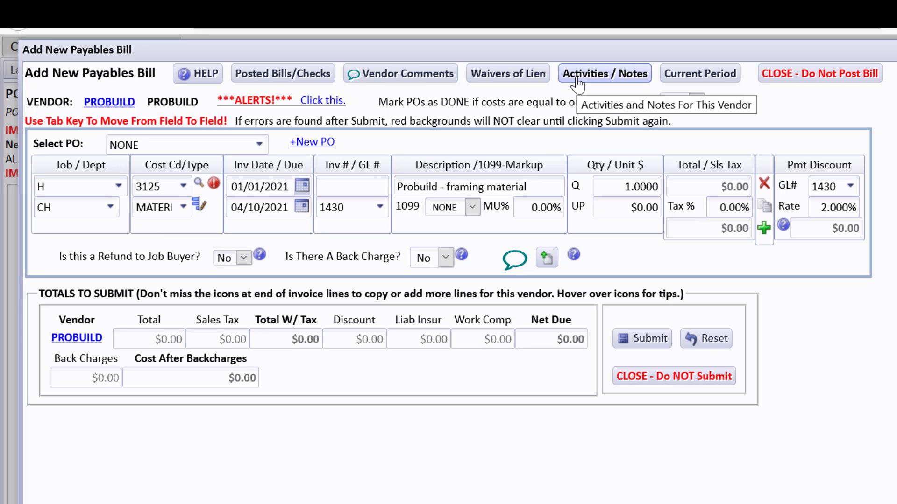
{"action": "type", "text": "18"}
{"action": "key", "text": "Tab"}
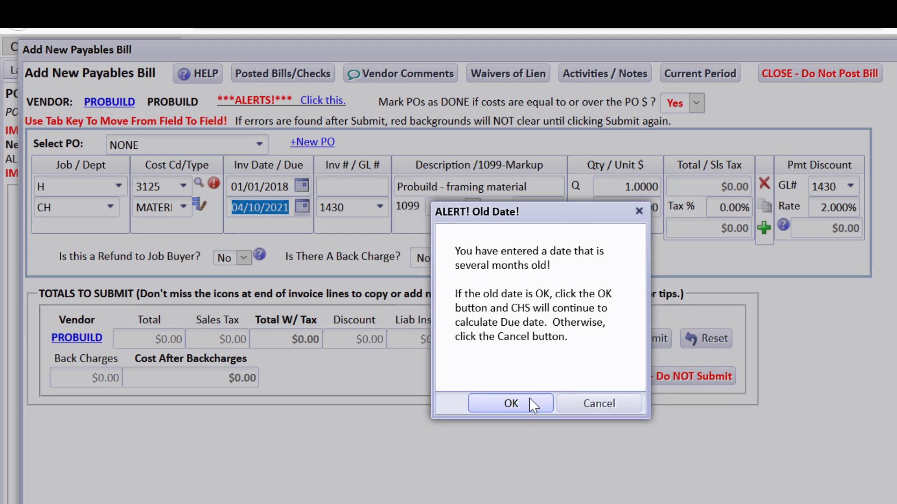
{"action": "left_click", "coordinate": [511, 403]}
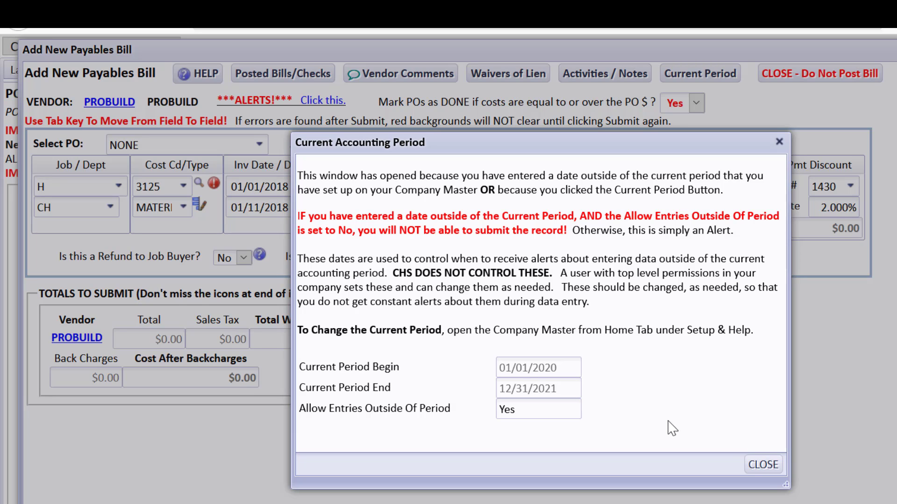
{"action": "left_click", "coordinate": [763, 464]}
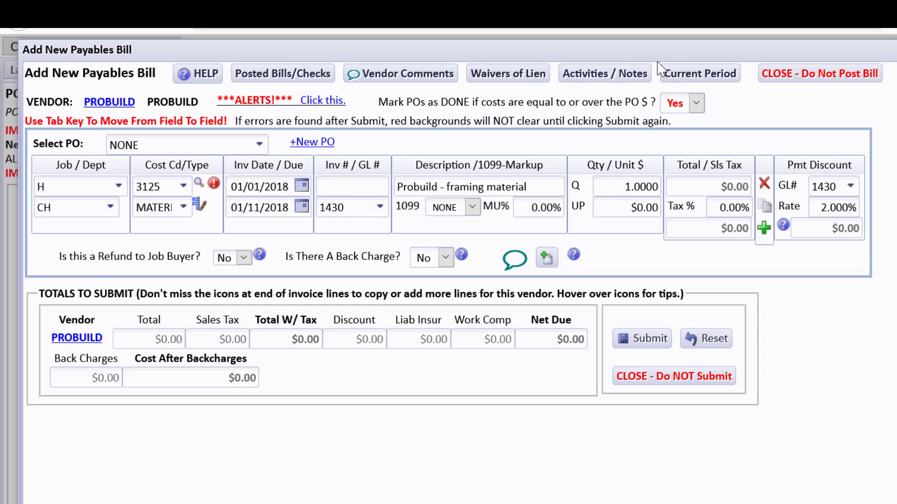
Check the current accounting period settings, and close the PROBUILD bill without posting it
{"action": "left_click", "coordinate": [681, 74]}
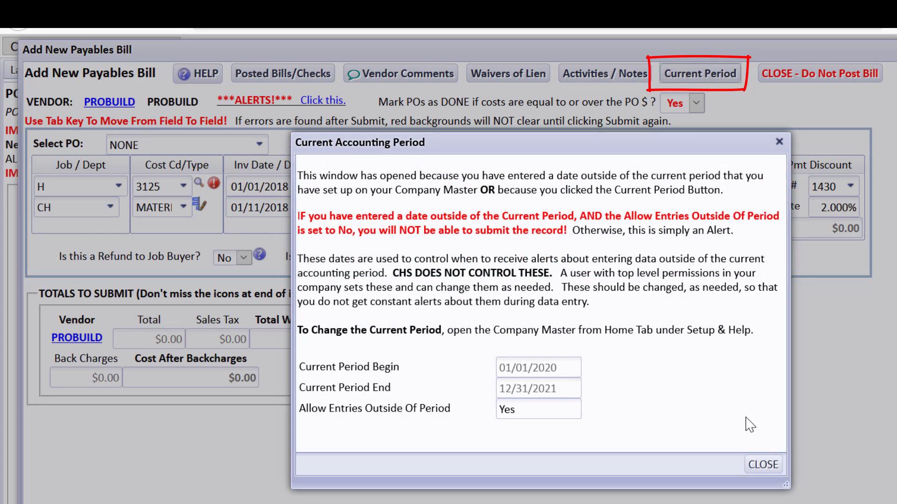
{"action": "left_click", "coordinate": [766, 465]}
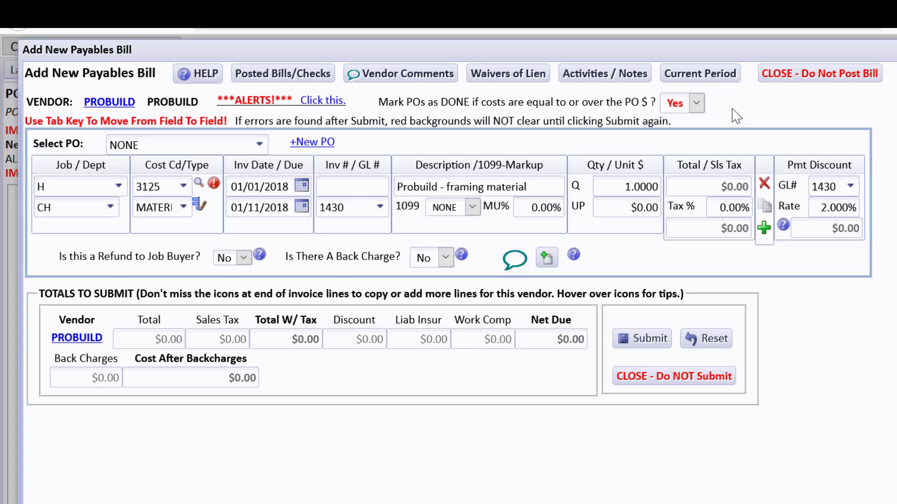
{"action": "left_click", "coordinate": [769, 87]}
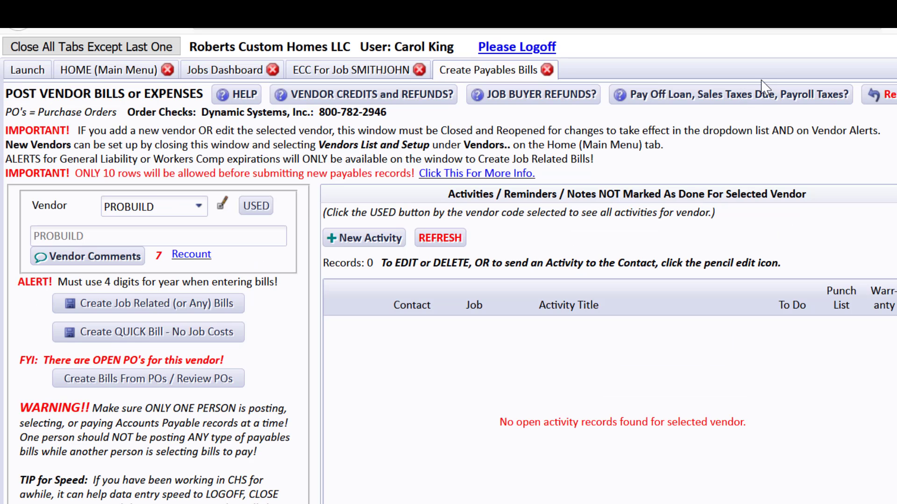
Start a new job related payables bill for vendor ABCFOUNDAT (ABC FOUNDATION)
{"action": "left_click", "coordinate": [199, 206]}
{"action": "type", "text": "abc"}
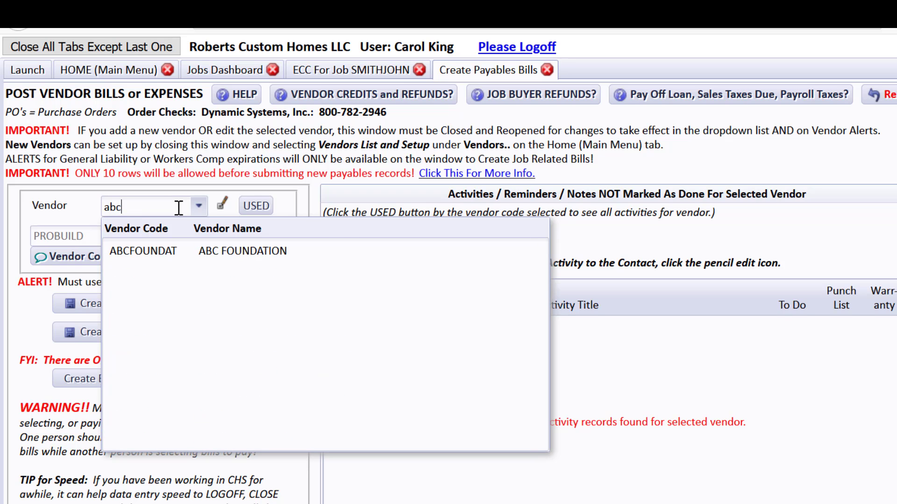
{"action": "left_click", "coordinate": [240, 254]}
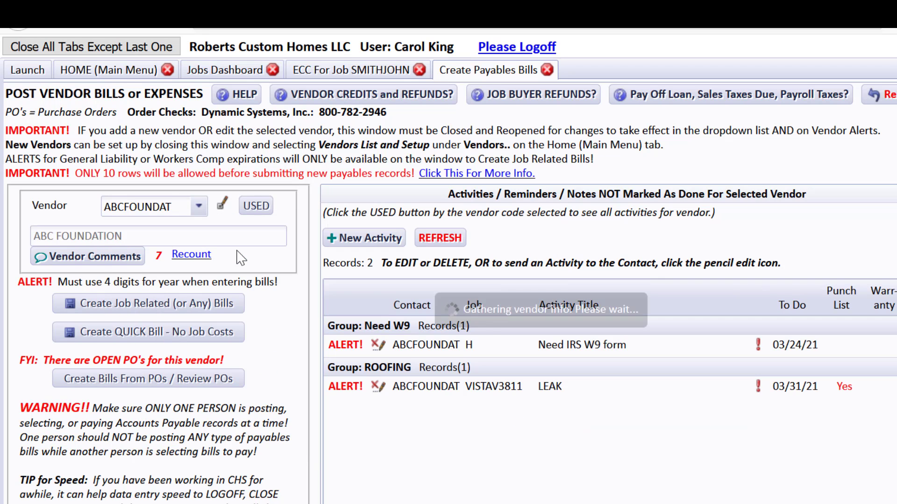
{"action": "left_click", "coordinate": [204, 306]}
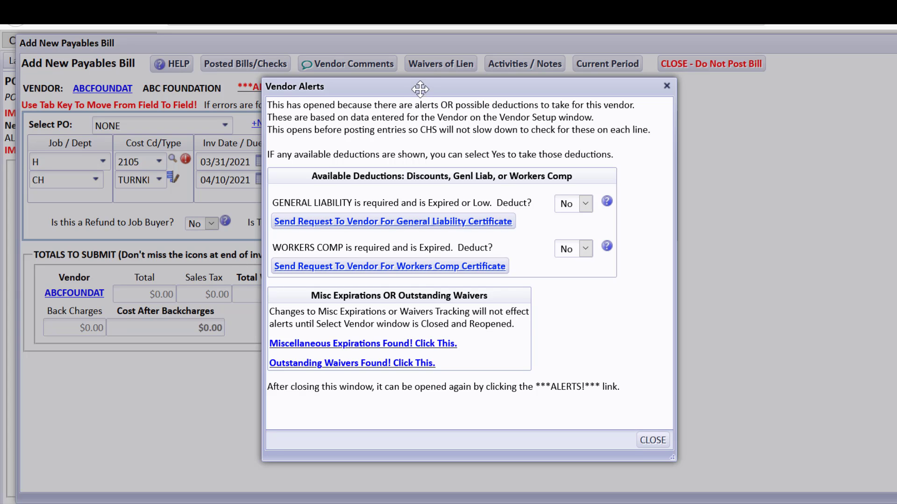
Accept both the general liability and the workers comp deductions for the ABC FOUNDATION bill
{"action": "left_click_drag", "start_coordinate": [422, 88], "coordinate": [266, 84]}
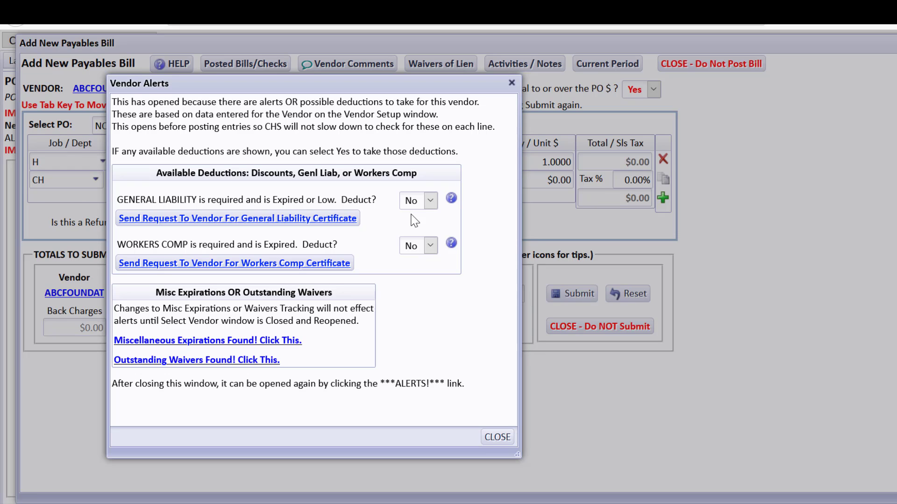
{"action": "left_click", "coordinate": [431, 201]}
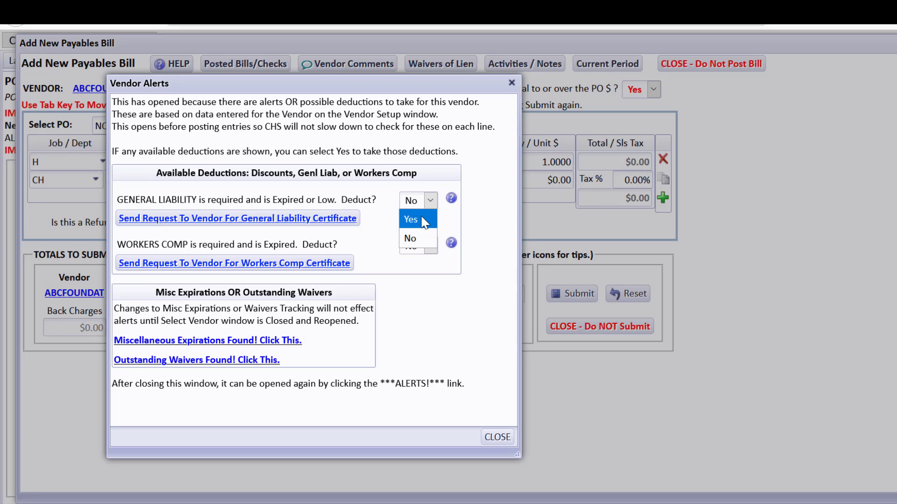
{"action": "left_click", "coordinate": [423, 221]}
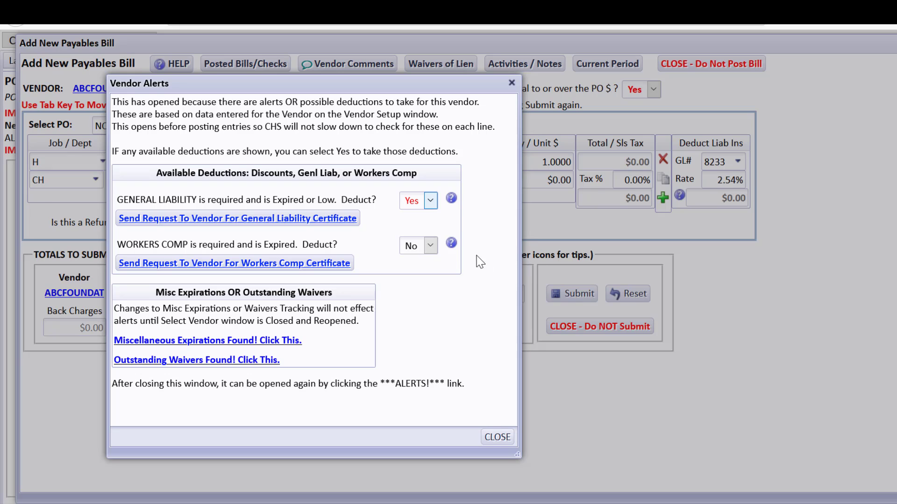
{"action": "left_click", "coordinate": [436, 245]}
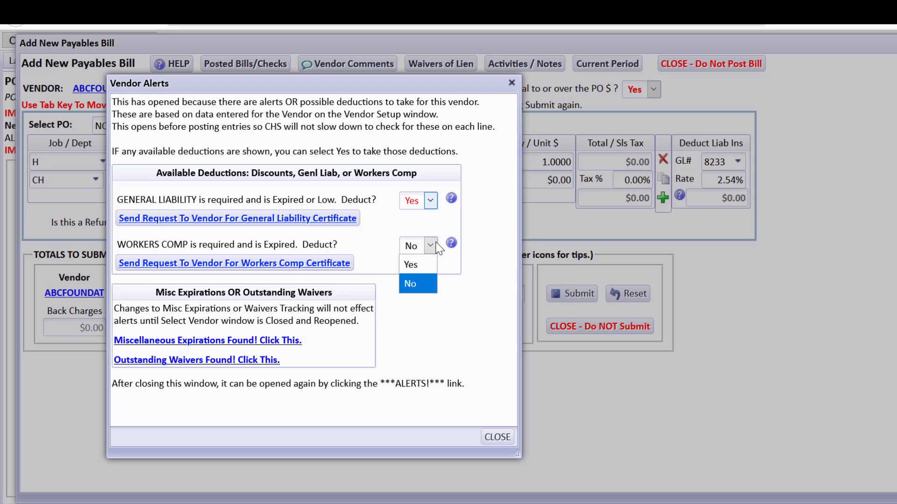
{"action": "left_click", "coordinate": [428, 265]}
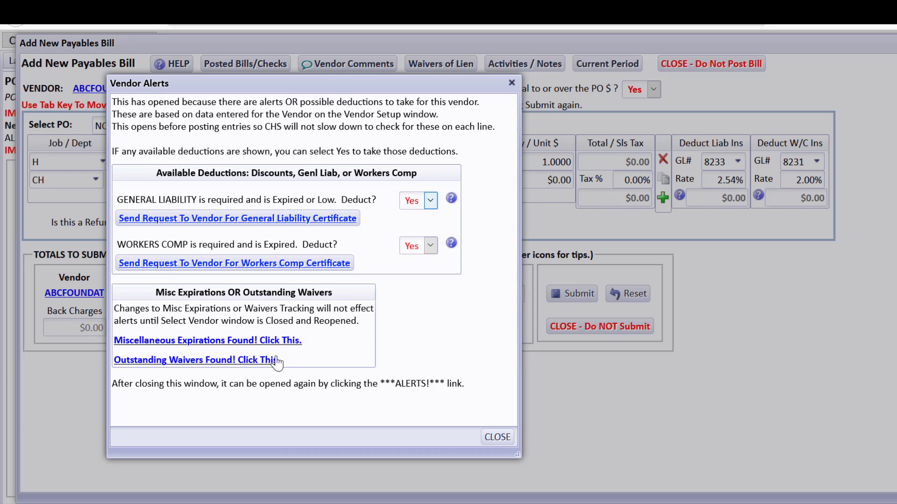
Review ABC FOUNDATION's miscellaneous expirations and outstanding waivers, including the editable fields of the first waiver record
{"action": "left_click", "coordinate": [258, 344]}
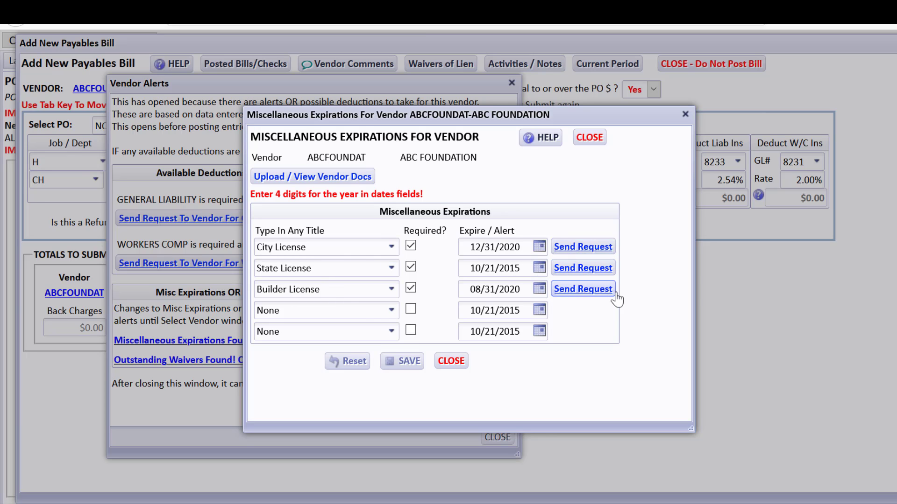
{"action": "left_click", "coordinate": [450, 363]}
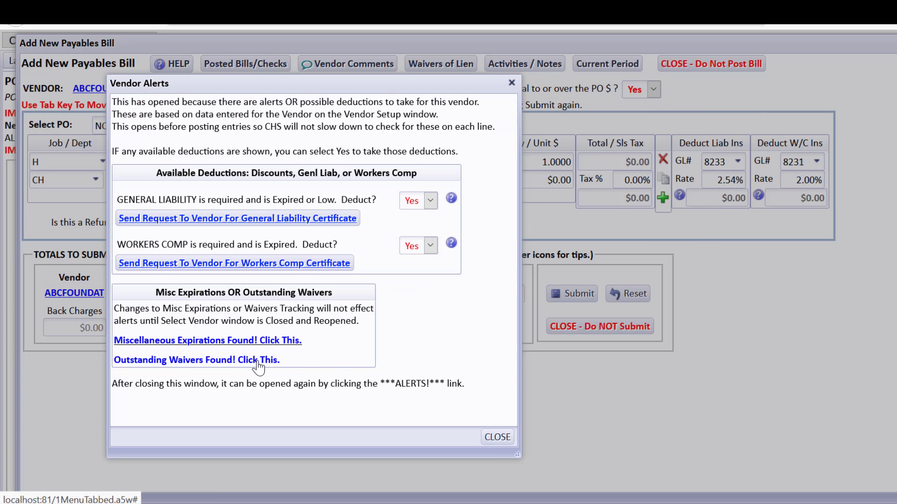
{"action": "left_click", "coordinate": [258, 362]}
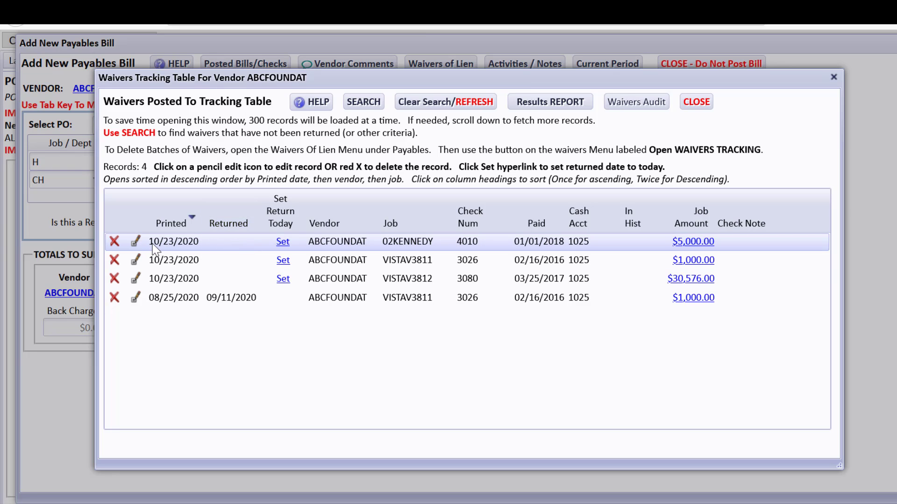
{"action": "left_click", "coordinate": [137, 246]}
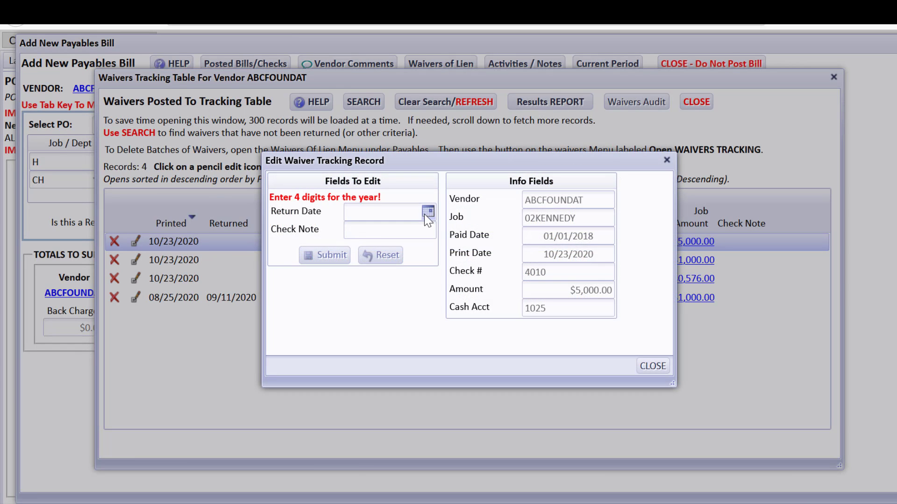
{"action": "left_click", "coordinate": [652, 366]}
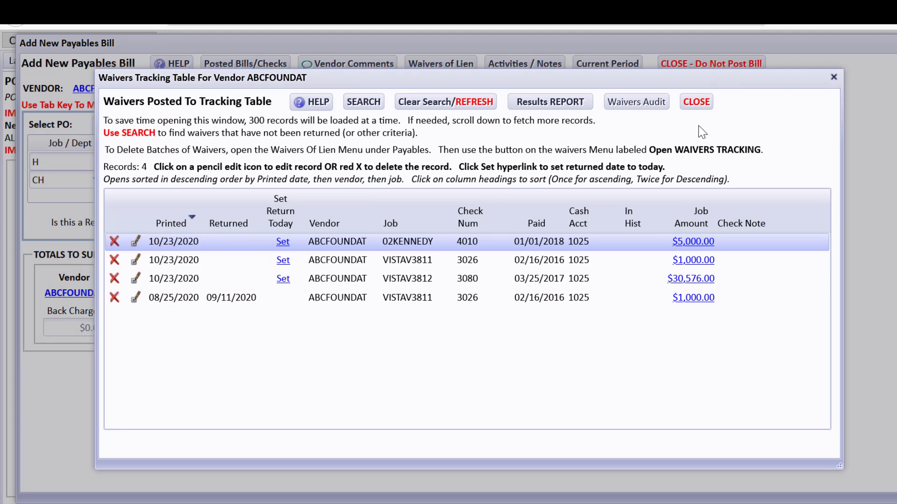
{"action": "left_click", "coordinate": [700, 108]}
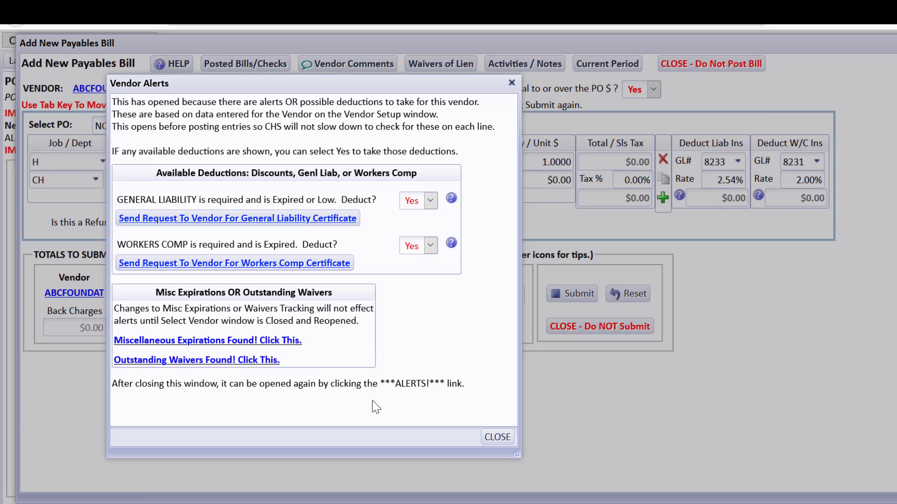
Review the general liability certificate request drafted for ABC FOUNDATION, delete it without sending, and close the vendor alerts
{"action": "left_click", "coordinate": [312, 218]}
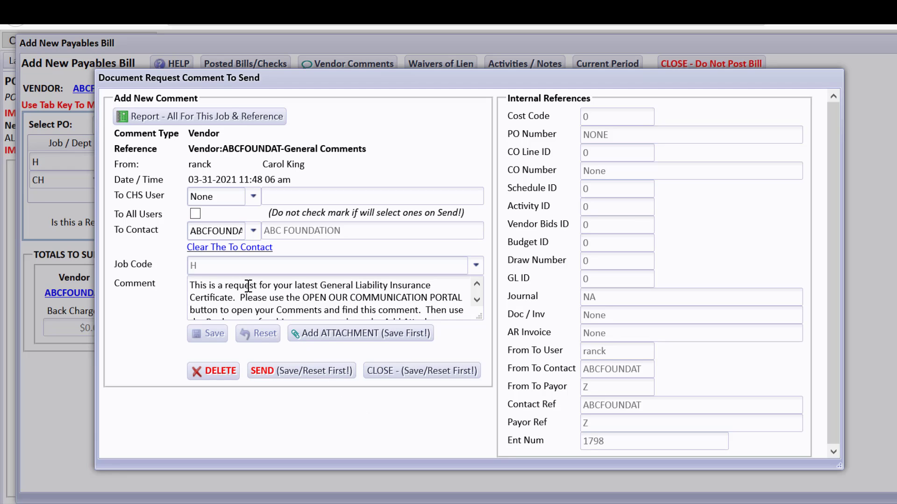
{"action": "left_click", "coordinate": [224, 370]}
{"action": "left_click", "coordinate": [410, 354]}
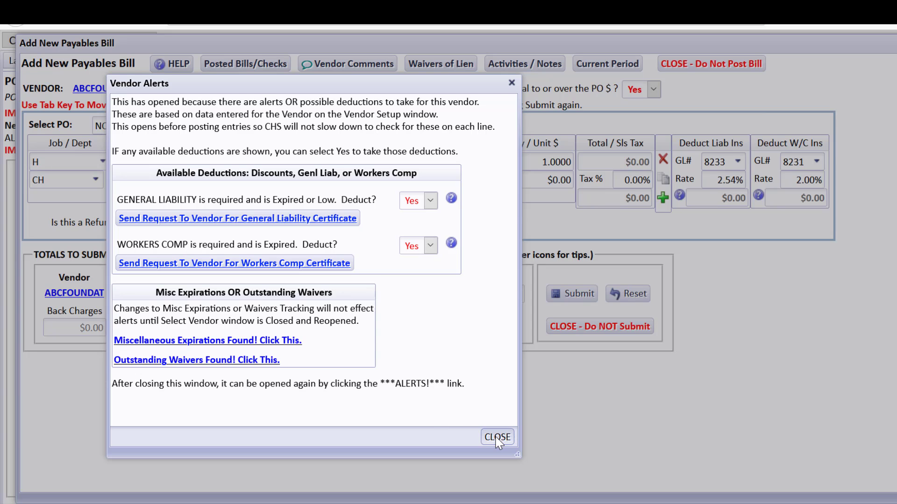
{"action": "left_click", "coordinate": [497, 438]}
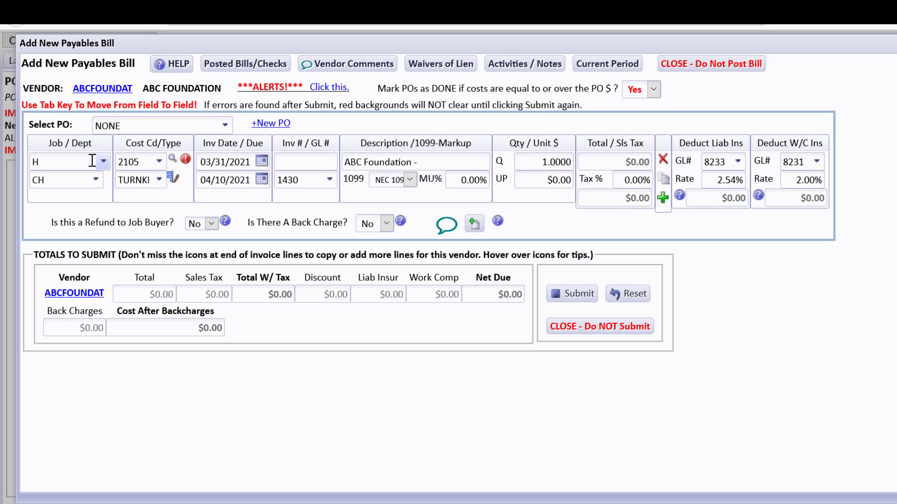
Set the job on the ABC FOUNDATION bill line to DEGROOT
{"action": "left_click", "coordinate": [70, 164]}
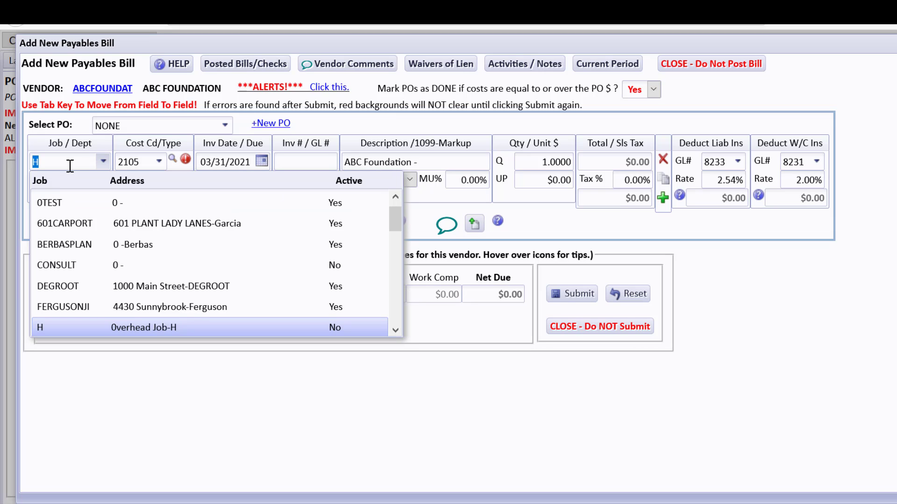
{"action": "type", "text": "de"}
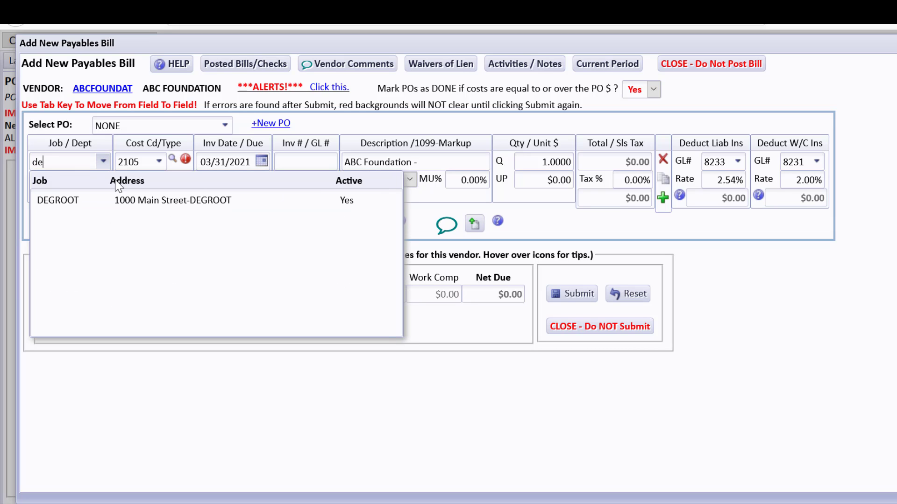
{"action": "left_click", "coordinate": [154, 196]}
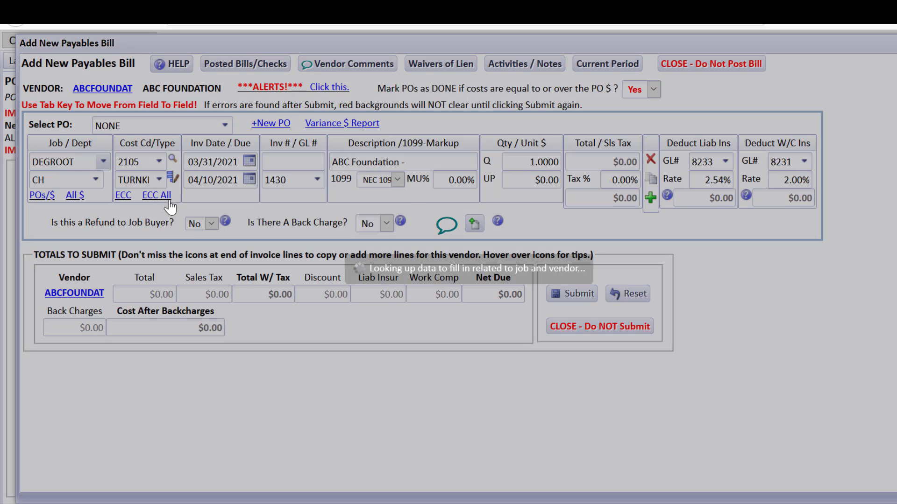
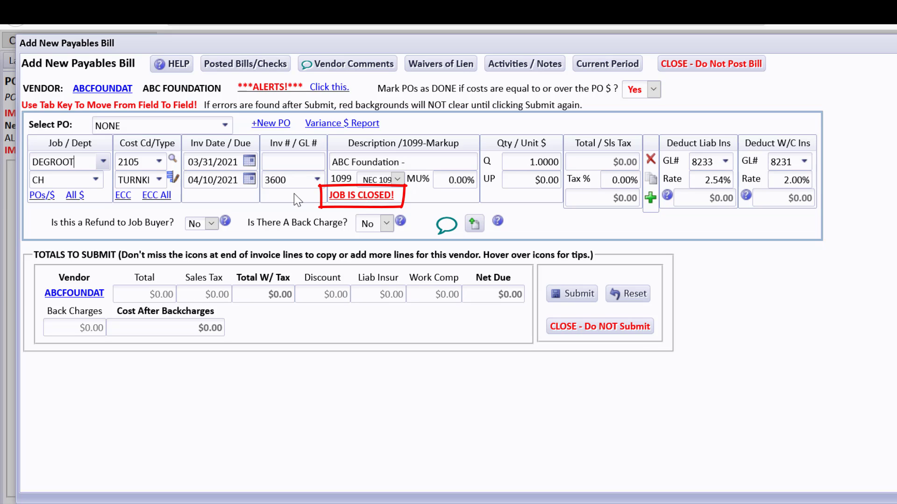
Check the GL account choices for the DEGROOT bill line and read the closed job notice
{"action": "left_click", "coordinate": [318, 179]}
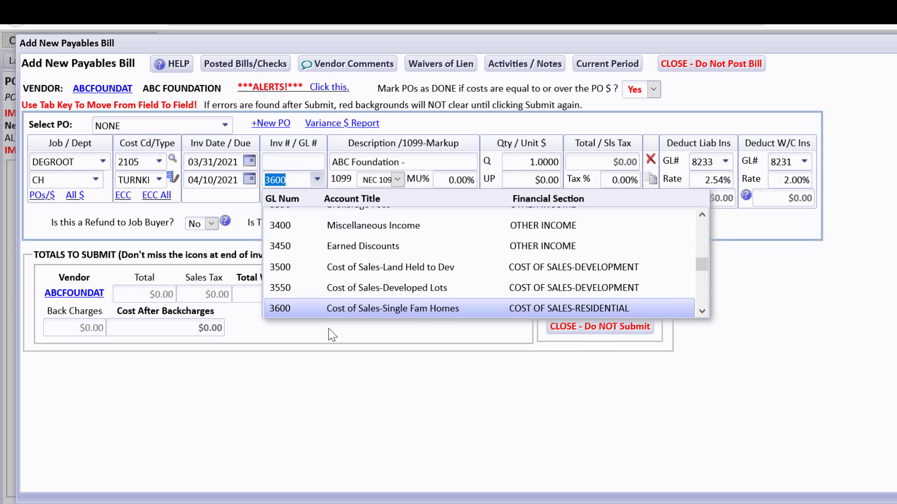
{"action": "left_click", "coordinate": [269, 375]}
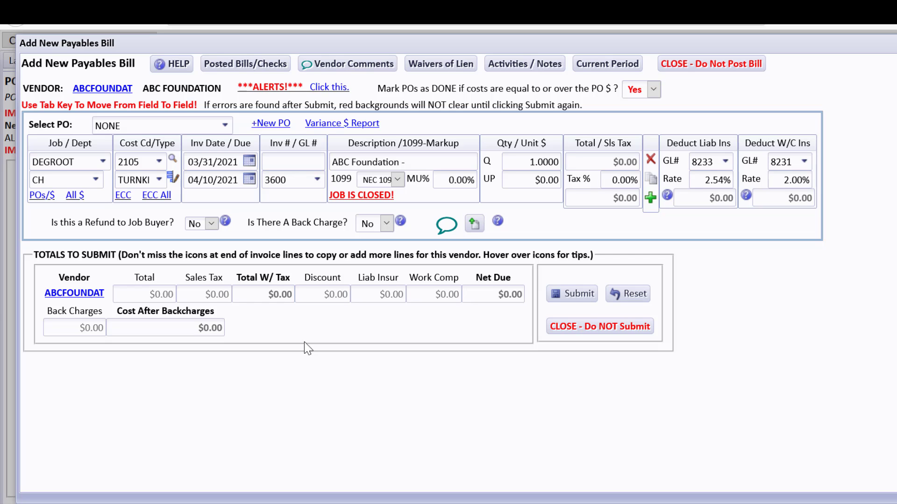
{"action": "left_click", "coordinate": [355, 195]}
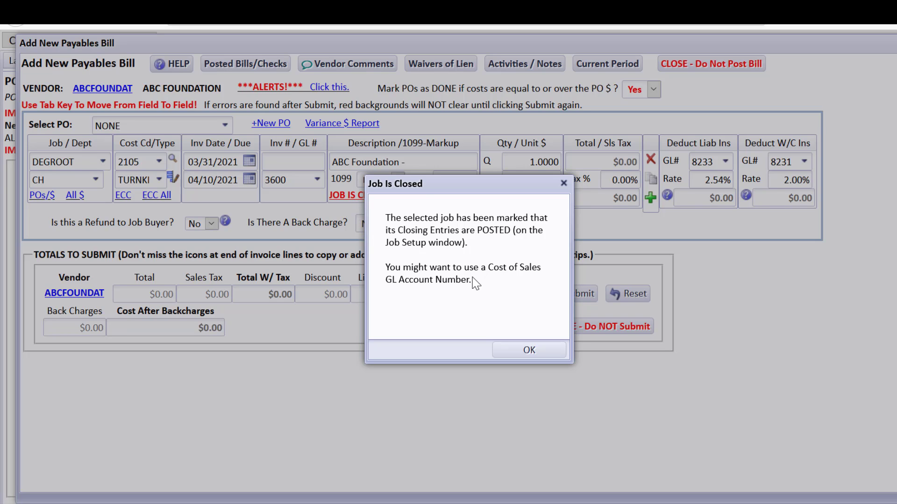
{"action": "left_click", "coordinate": [523, 353]}
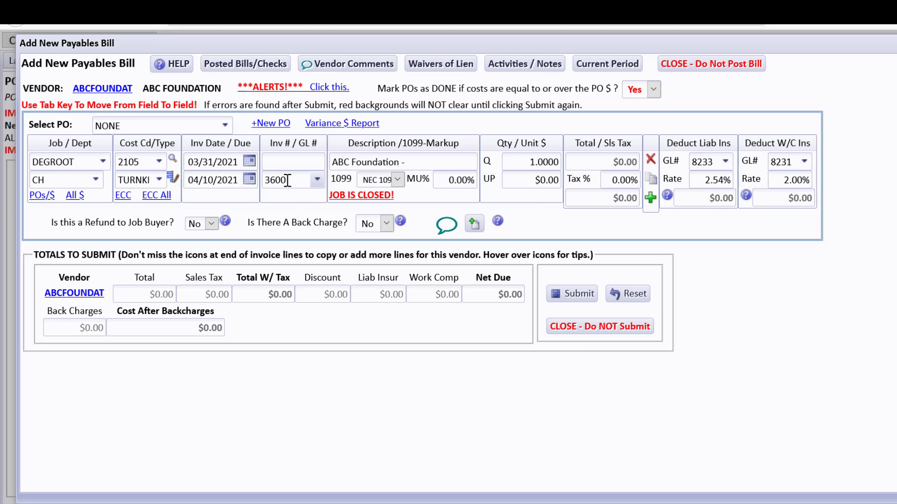
View the contact information for vendor ABCFOUNDAT from the bill
{"action": "mouse_move", "coordinate": [345, 201]}
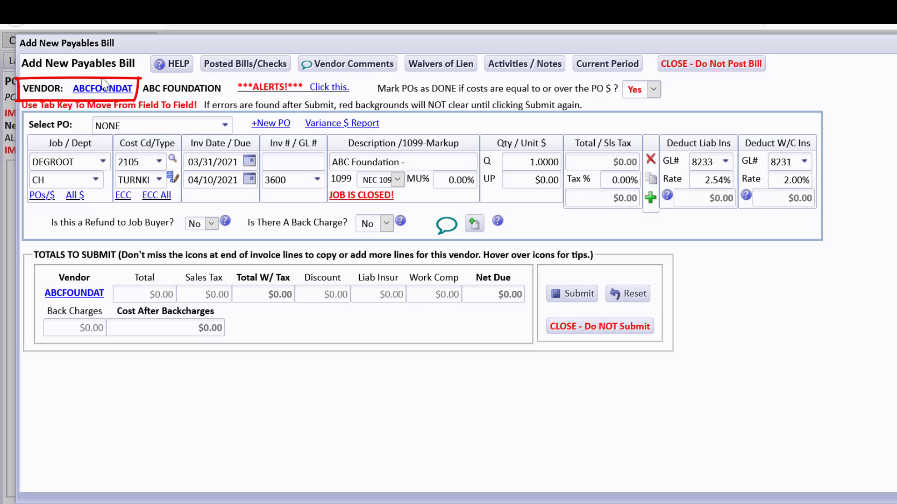
{"action": "left_click", "coordinate": [117, 89]}
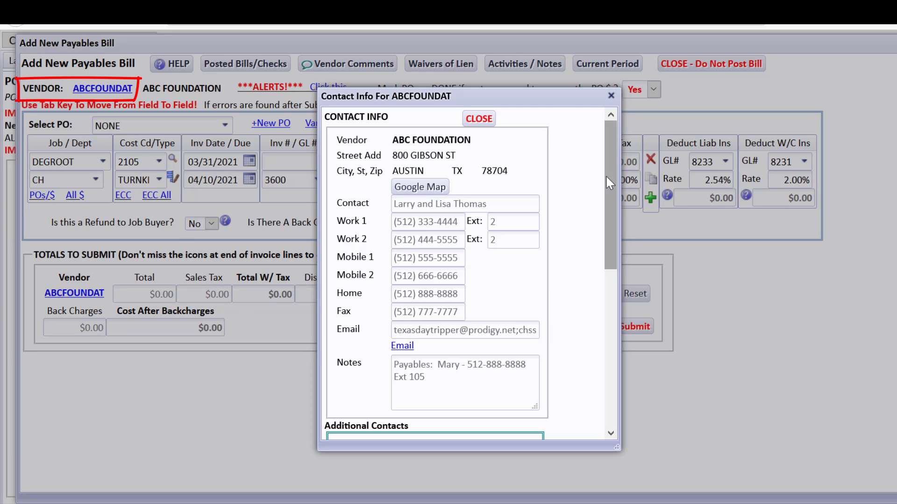
{"action": "mouse_move", "coordinate": [605, 175]}
{"action": "left_mouse_down"}
{"action": "mouse_move", "coordinate": [600, 358]}
{"action": "mouse_move", "coordinate": [593, 164]}
{"action": "left_mouse_up"}
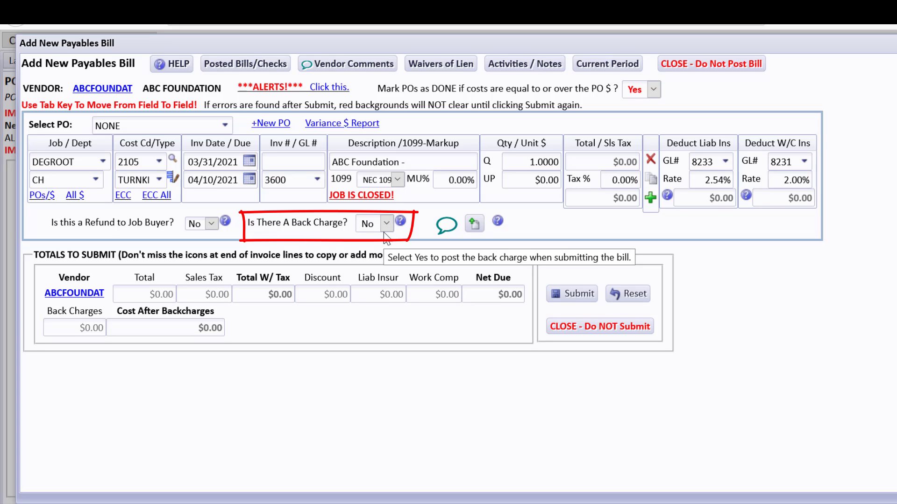
Read the back charge help and examine the GL account choices for the liability insurance deduction
{"action": "left_click", "coordinate": [400, 223]}
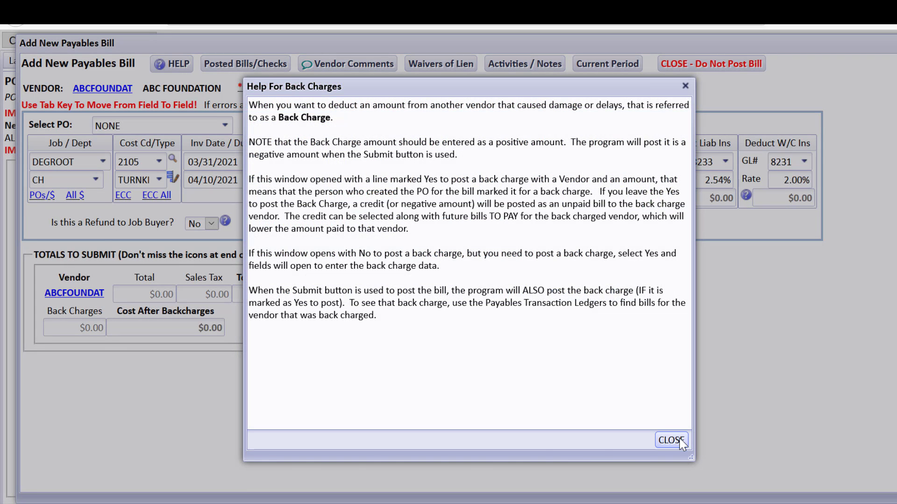
{"action": "left_click", "coordinate": [671, 440]}
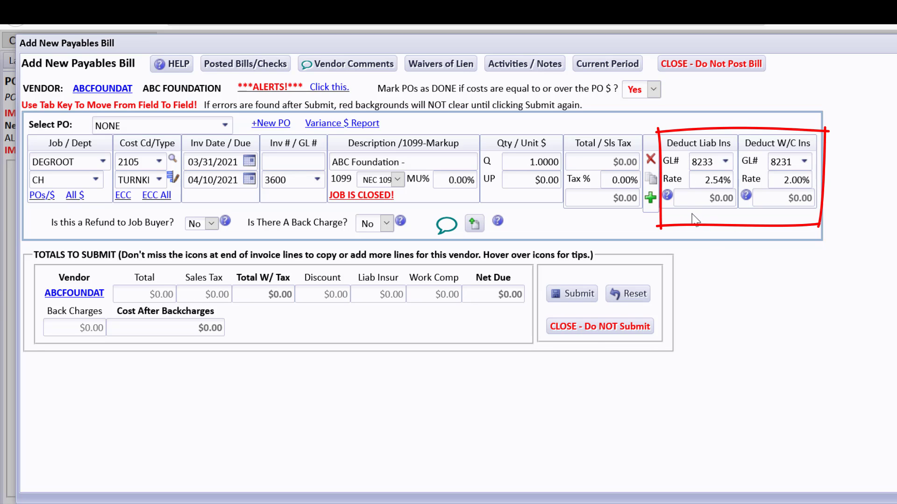
{"action": "left_click", "coordinate": [725, 161]}
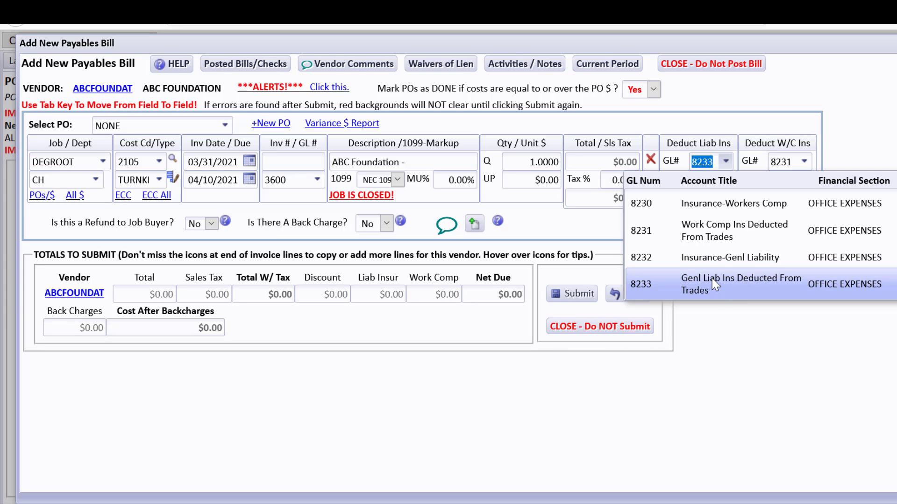
{"action": "left_click", "coordinate": [758, 324]}
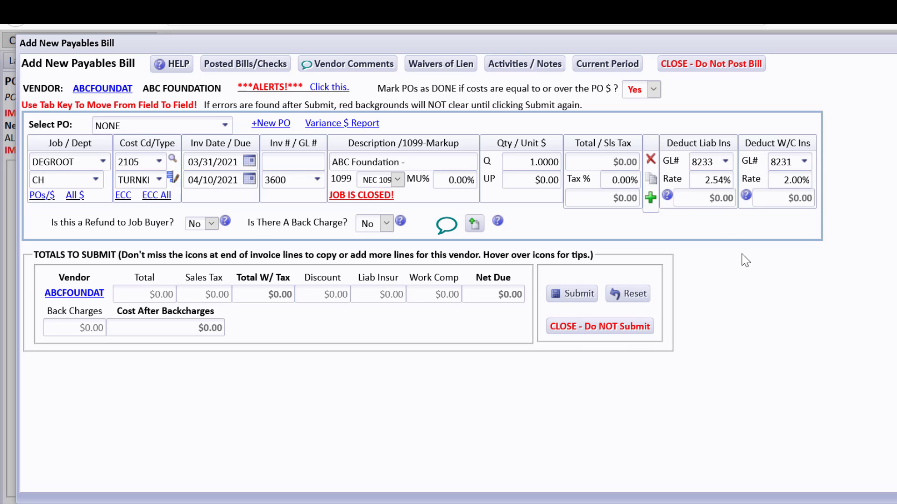
Enter a unit price of $1,000.00 to calculate the bill's insurance deductions, and close the bill without submitting it
{"action": "left_click", "coordinate": [536, 182]}
{"action": "type", "text": "1000"}
{"action": "key", "text": "Tab"}
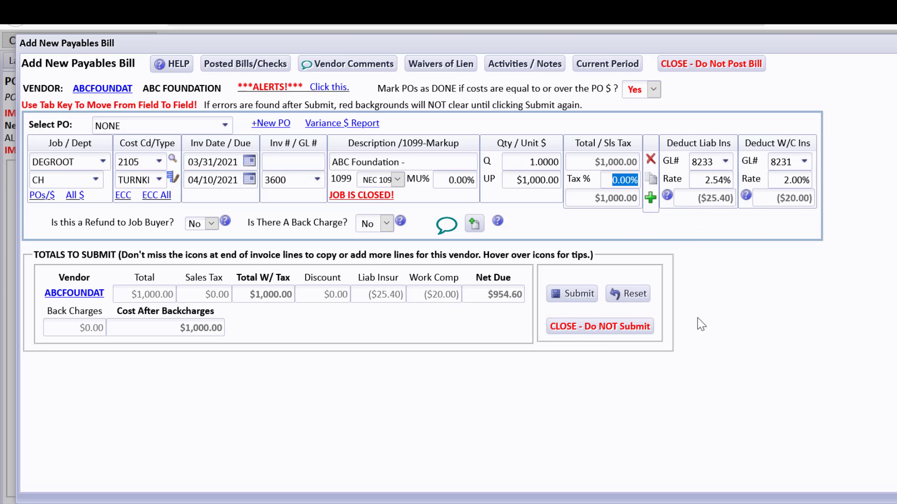
{"action": "left_click", "coordinate": [641, 334]}
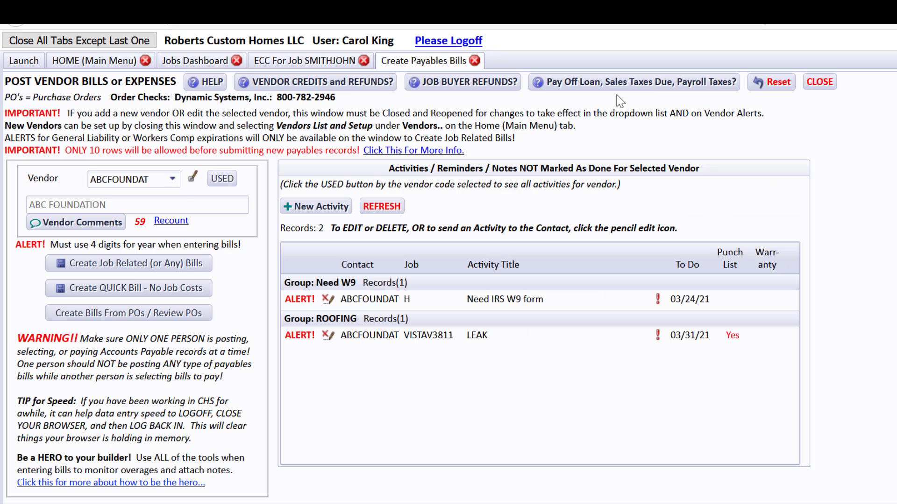
Start a new job related payables bill for vendor BIGBUCK (BIG BUCK CONSTRUCTION) and dismiss its vendor alerts
{"action": "left_click", "coordinate": [160, 178]}
{"action": "type", "text": "b"}
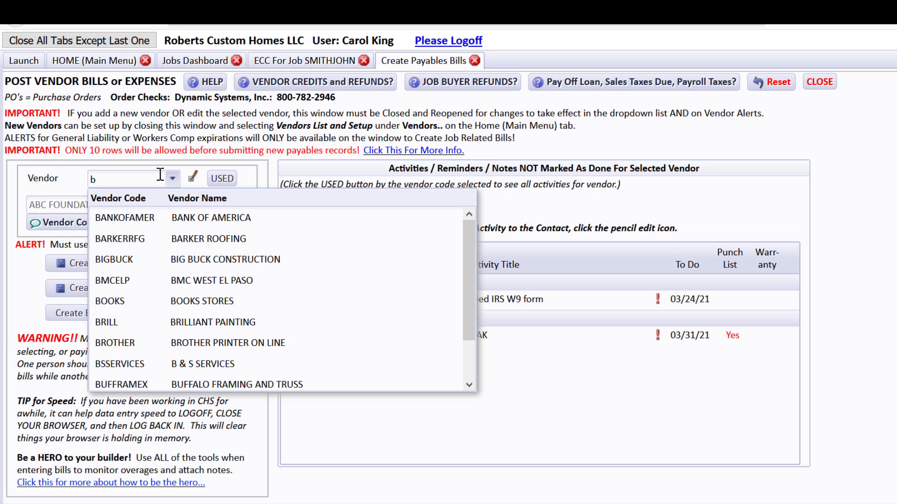
{"action": "type", "text": "ig"}
{"action": "left_click", "coordinate": [205, 218]}
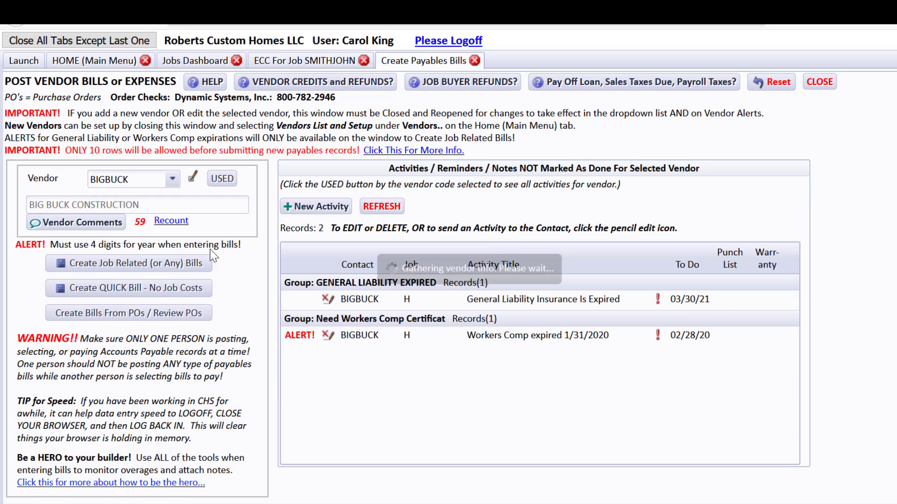
{"action": "left_click", "coordinate": [201, 269]}
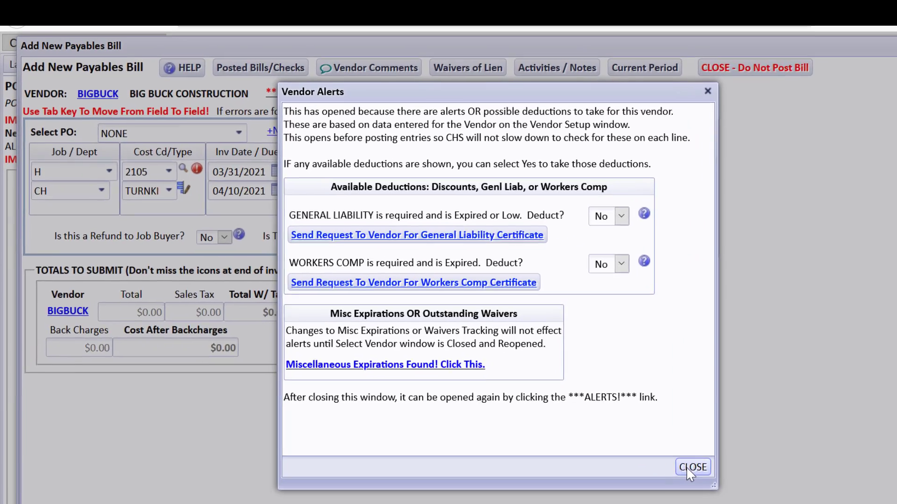
{"action": "left_click", "coordinate": [653, 438]}
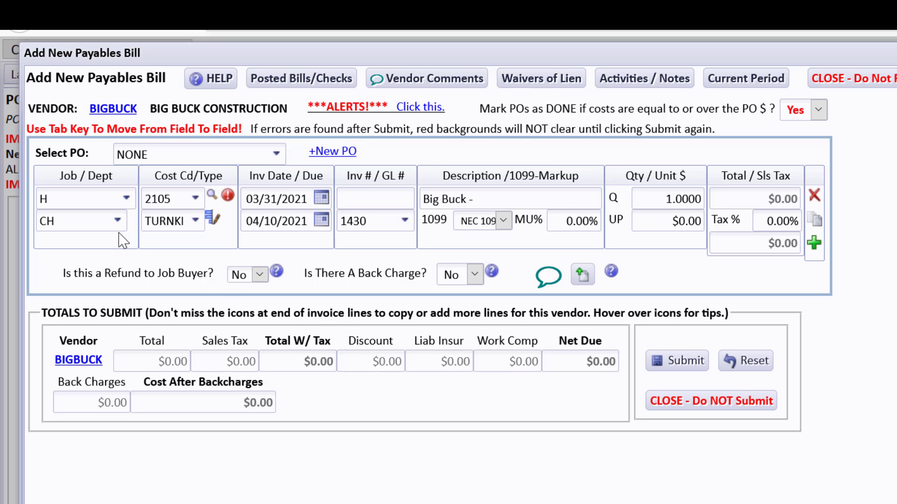
Fill the BIGBUCK bill from purchase order LOVEMAN-2105-807 (Slab Contract) and acknowledge the deduction or notes alert
{"action": "left_click", "coordinate": [277, 155]}
{"action": "type", "text": "lov"}
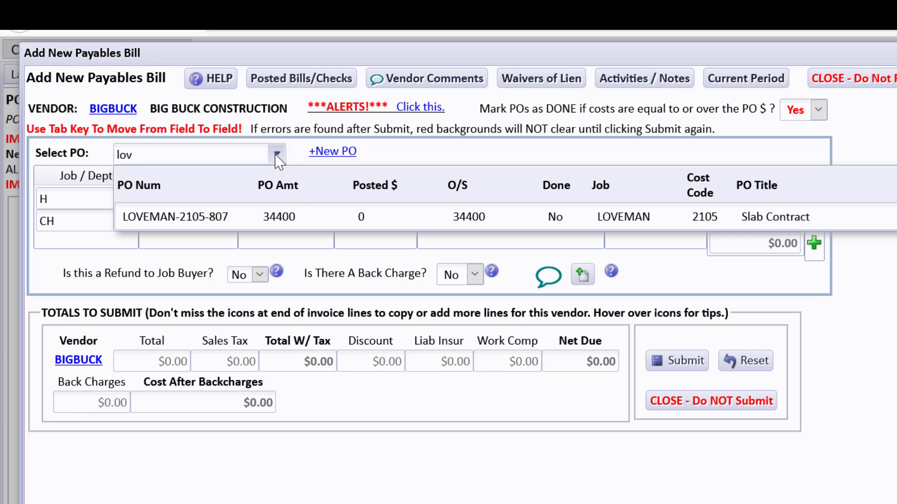
{"action": "left_click", "coordinate": [341, 216]}
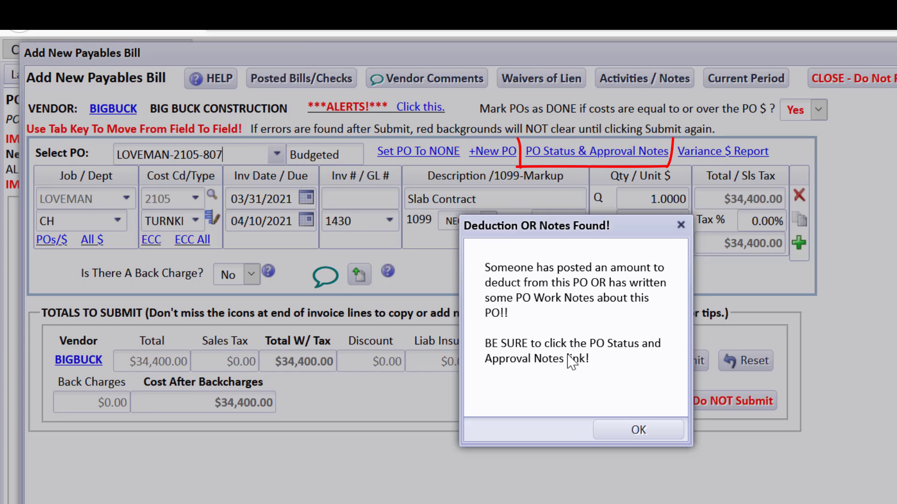
{"action": "left_click", "coordinate": [629, 431]}
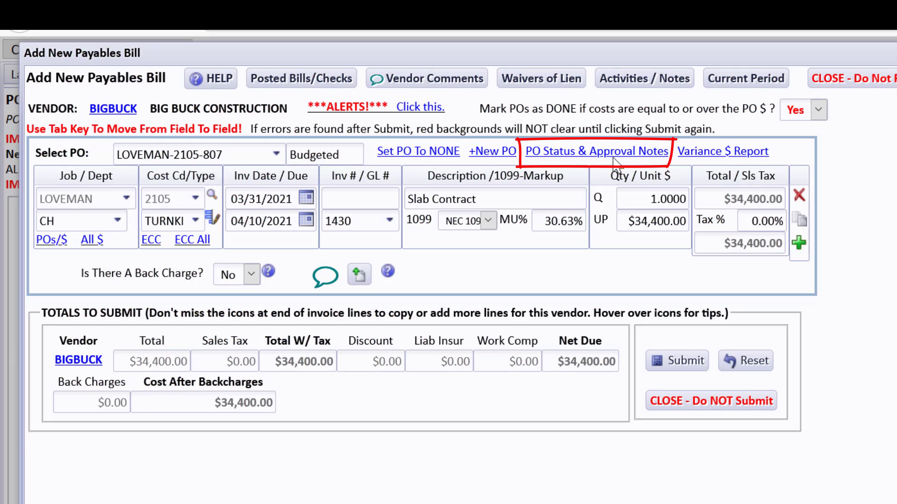
{"action": "left_click", "coordinate": [614, 154]}
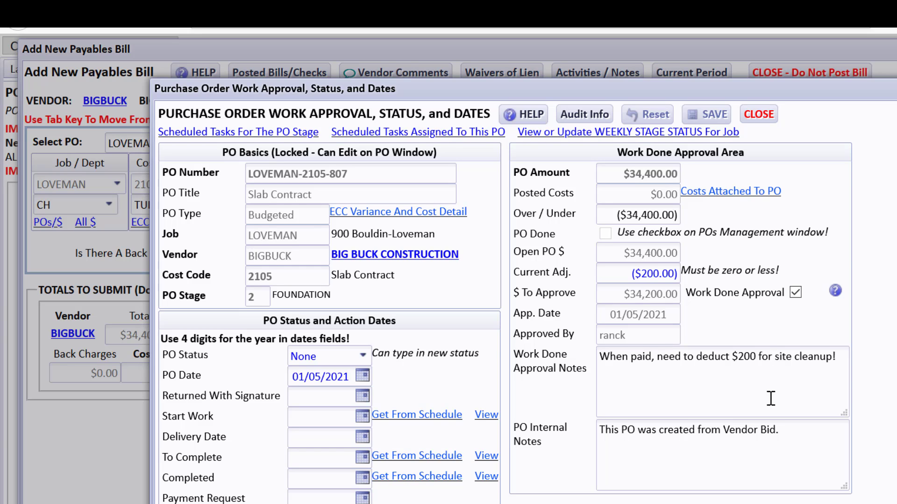
{"action": "left_click", "coordinate": [759, 114]}
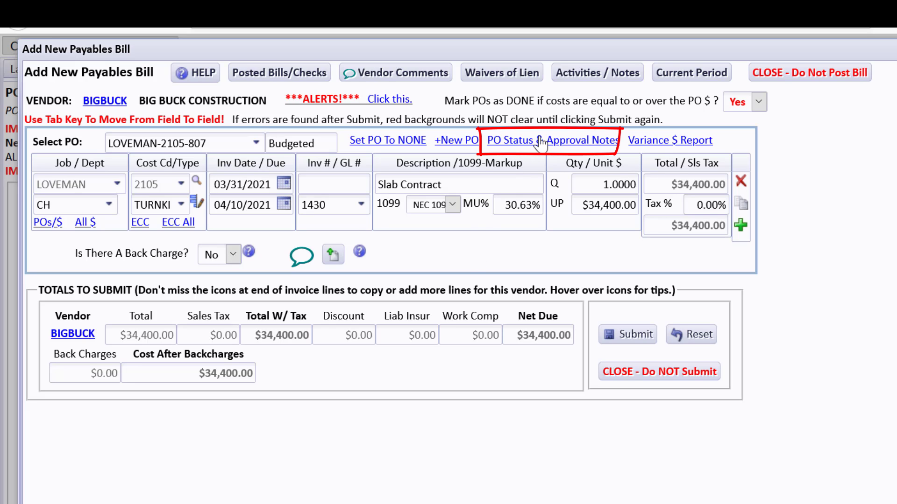
{"action": "left_click", "coordinate": [662, 146]}
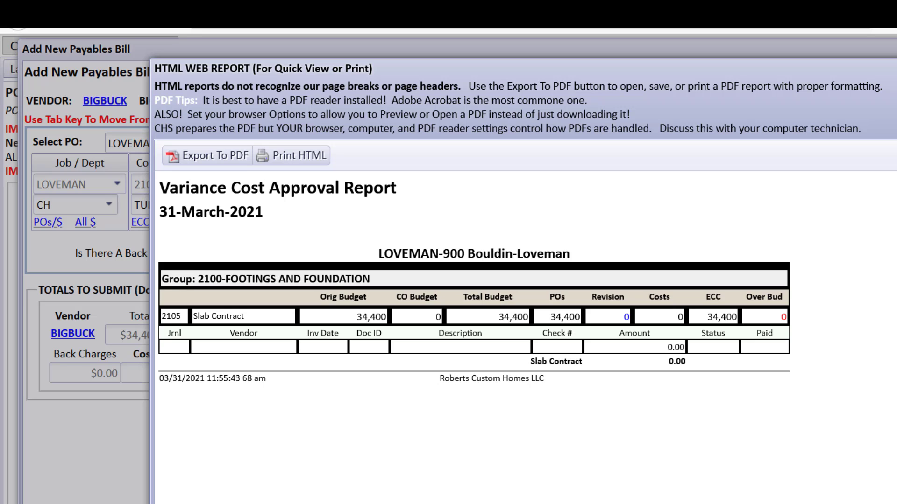
{"action": "key", "text": "Escape"}
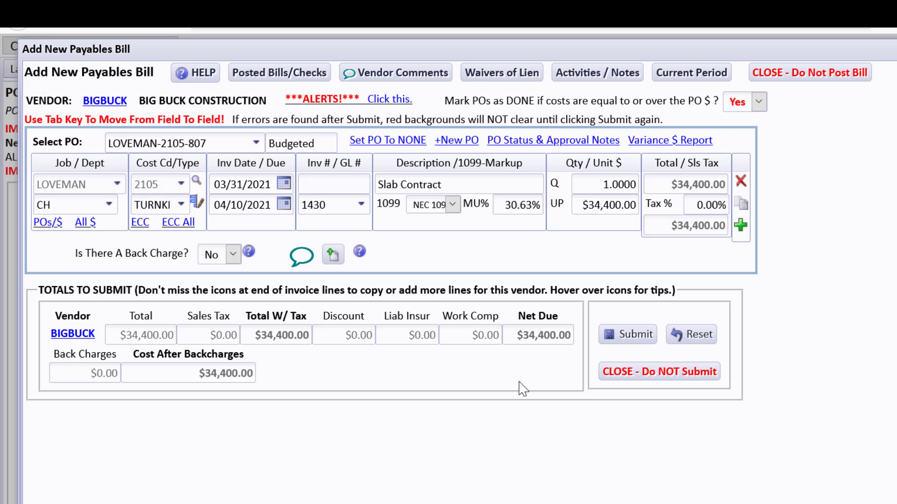
Set the BIGBUCK bill's purchase order to NONE and change its job to SMITHJOHN
{"action": "left_click", "coordinate": [358, 143]}
{"action": "left_click", "coordinate": [117, 183]}
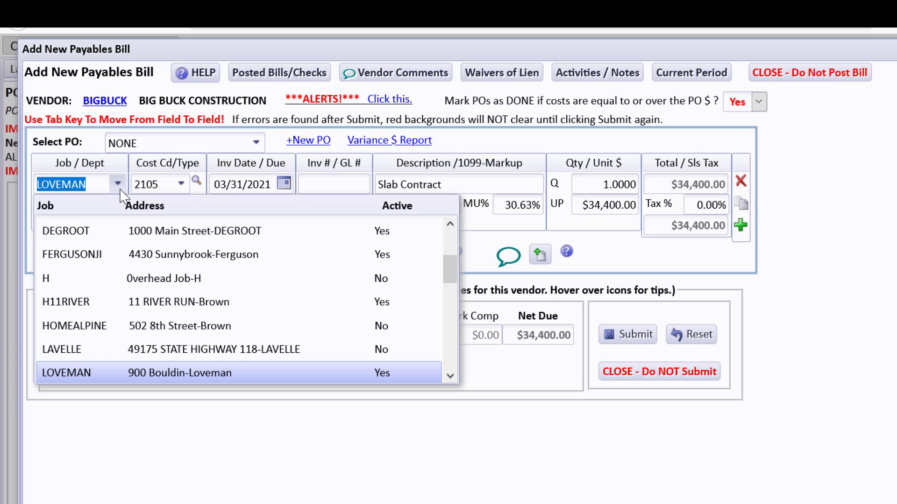
{"action": "type", "text": "sm"}
{"action": "key", "text": "Tab"}
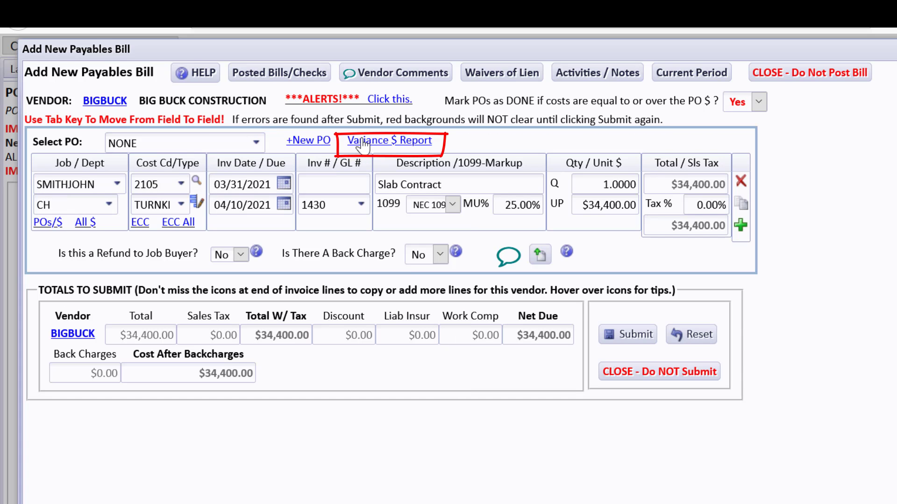
Open the variance cost approval report for job SMITHJOHN from the BIGBUCK bill
{"action": "left_click", "coordinate": [365, 141]}
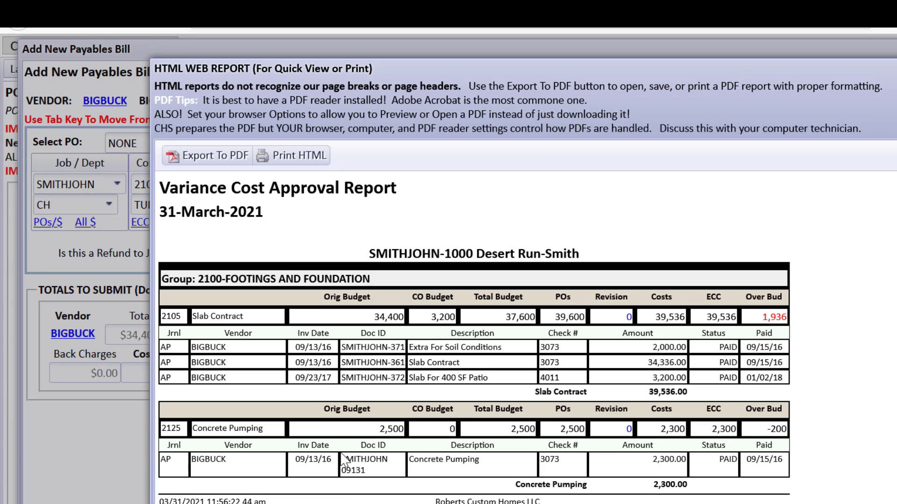